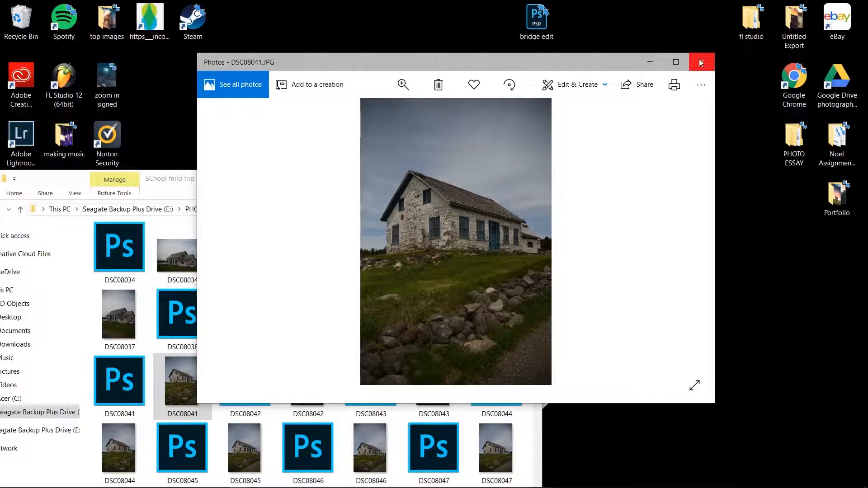
Step: Close the photo preview and open the raw version of DSC08041 in Camera Raw
left_click(701, 62)
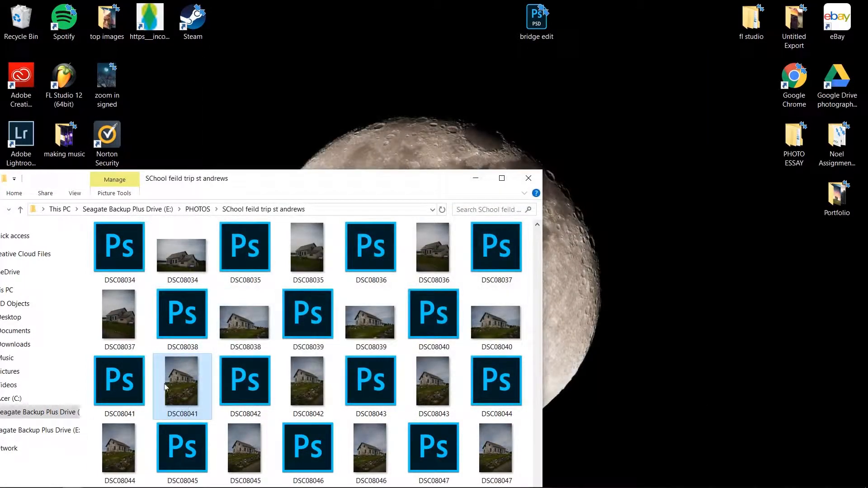
double_click(138, 388)
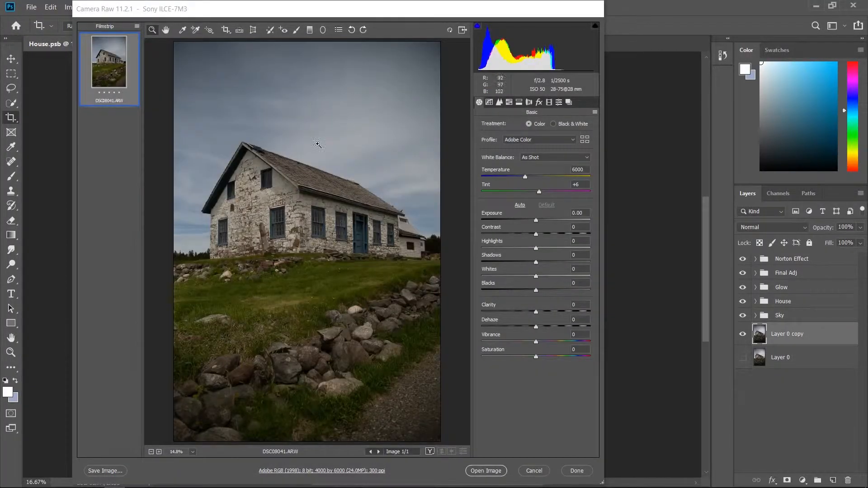
left_click_drag(368, 11, 410, 14)
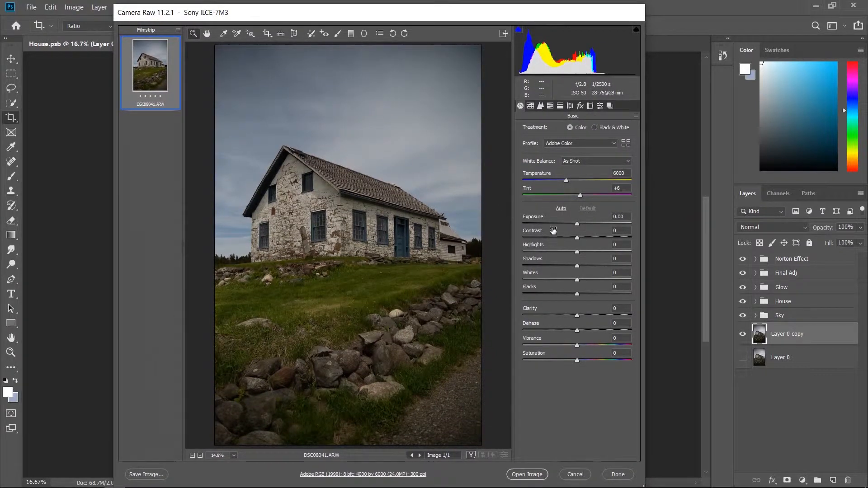
Step: Set the sharpening amount to 80 and luminance noise reduction to 20, and open the raw image in Photoshop
left_click(541, 105)
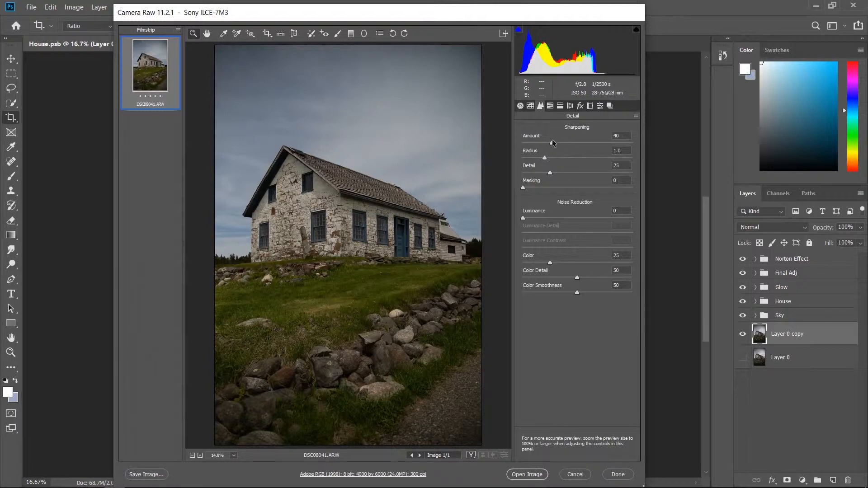
left_click_drag(553, 143, 560, 144)
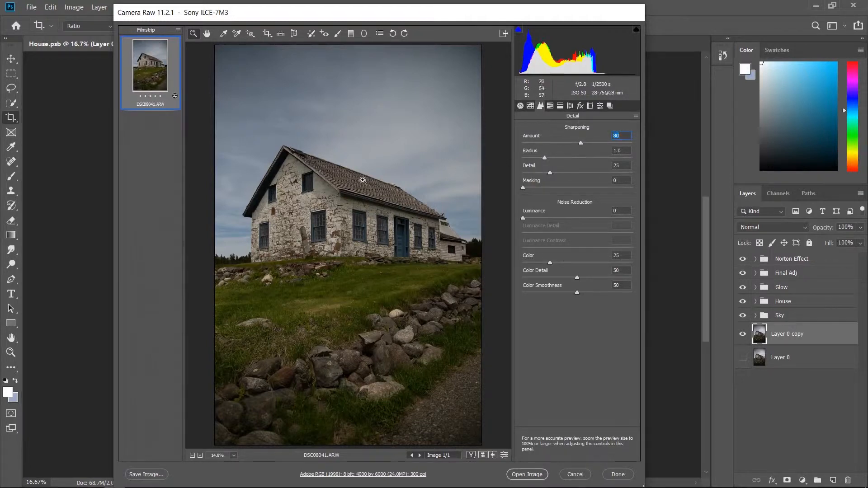
left_click_drag(526, 220, 543, 219)
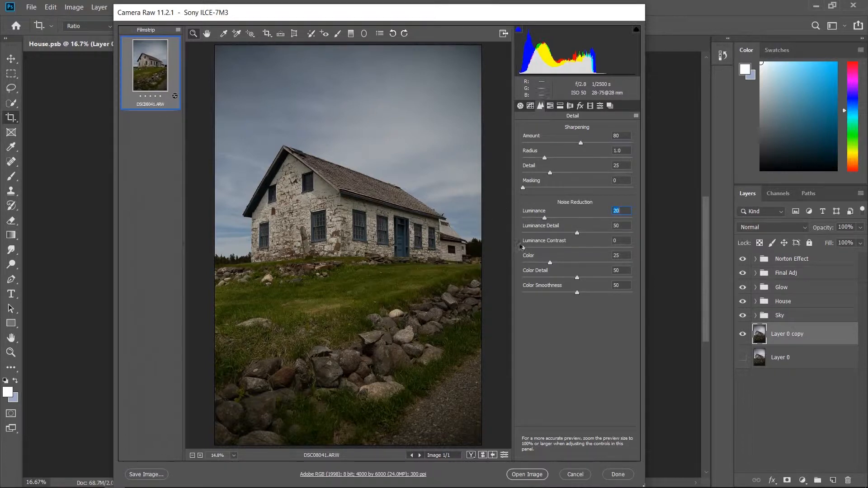
left_click(528, 475)
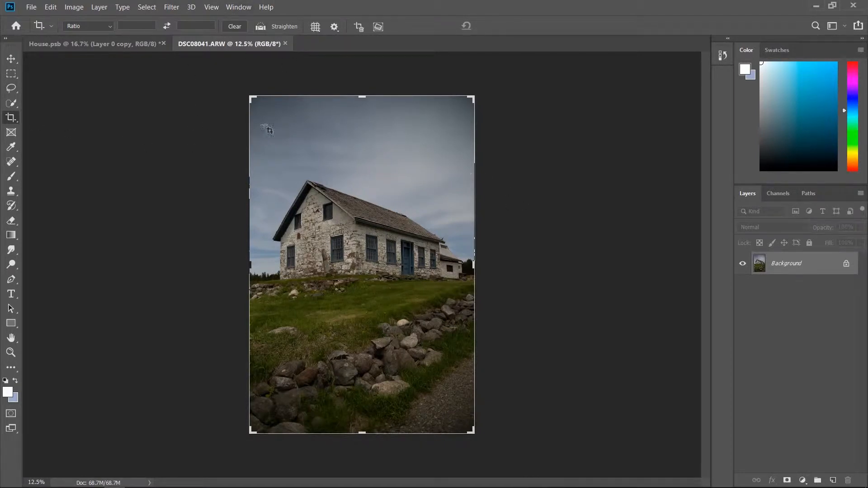
Step: Compare the finished night edit in House.psb, fitted on screen, with the unedited photo DSC08041.ARW
left_click(116, 46)
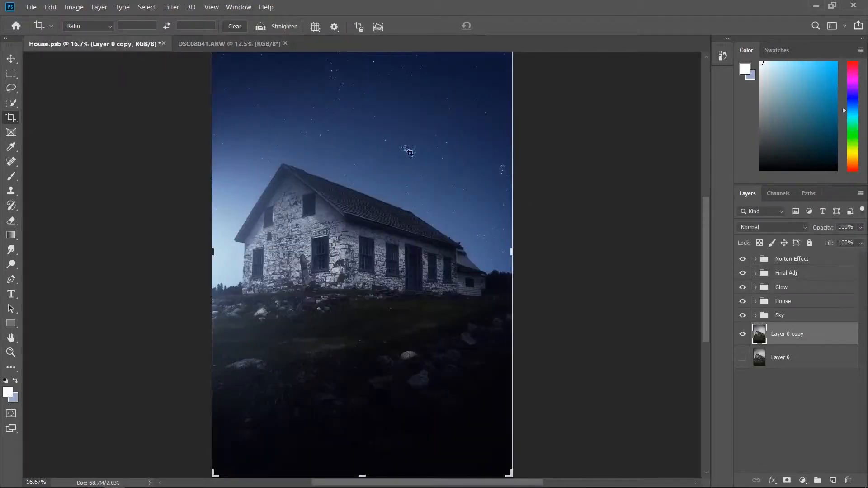
key("z")
right_click(440, 158)
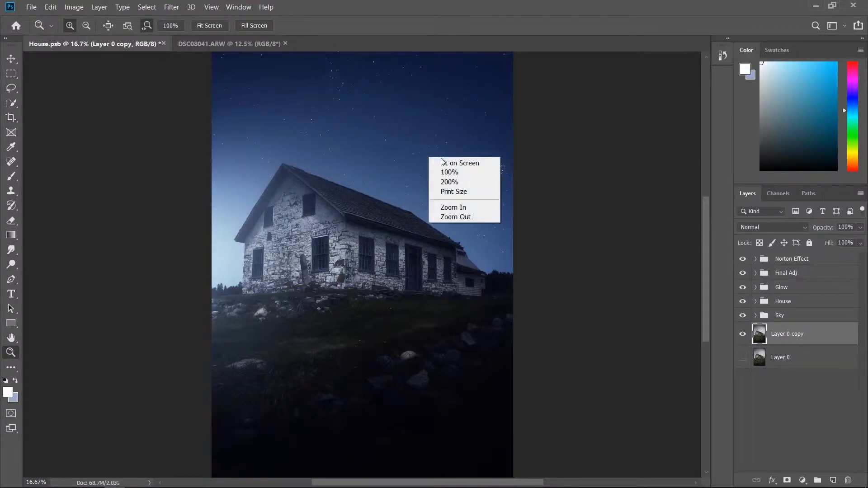
left_click(448, 163)
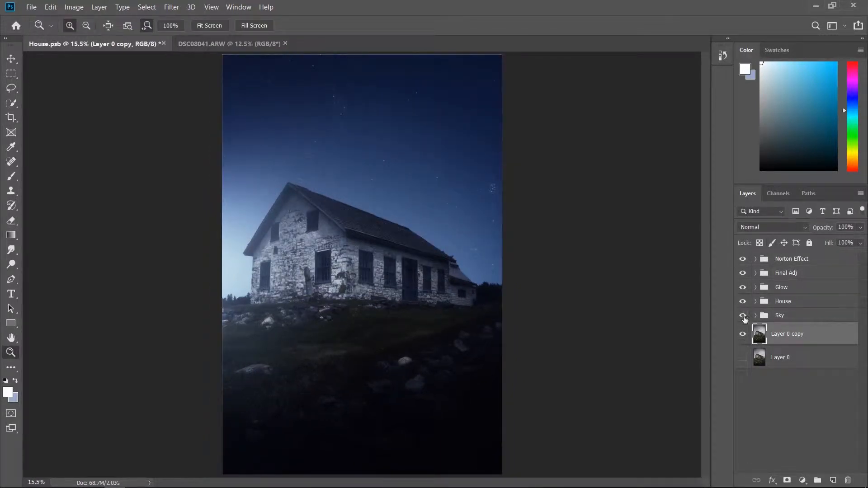
left_click(220, 46)
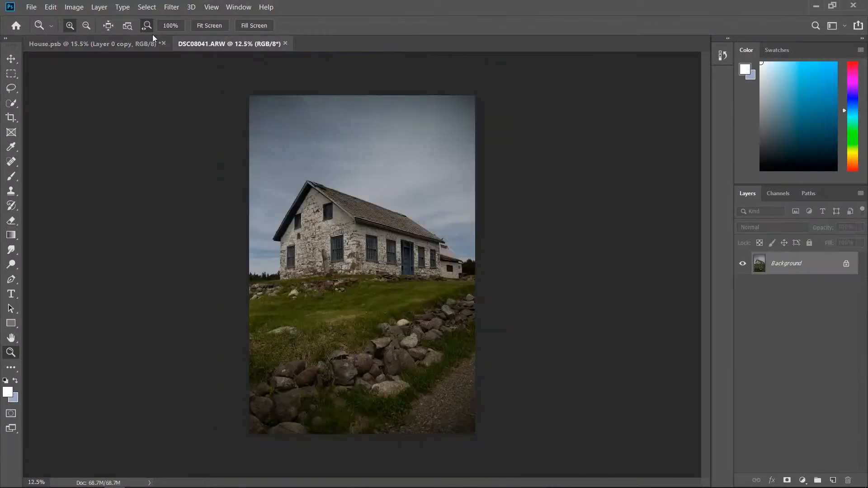
left_click(93, 45)
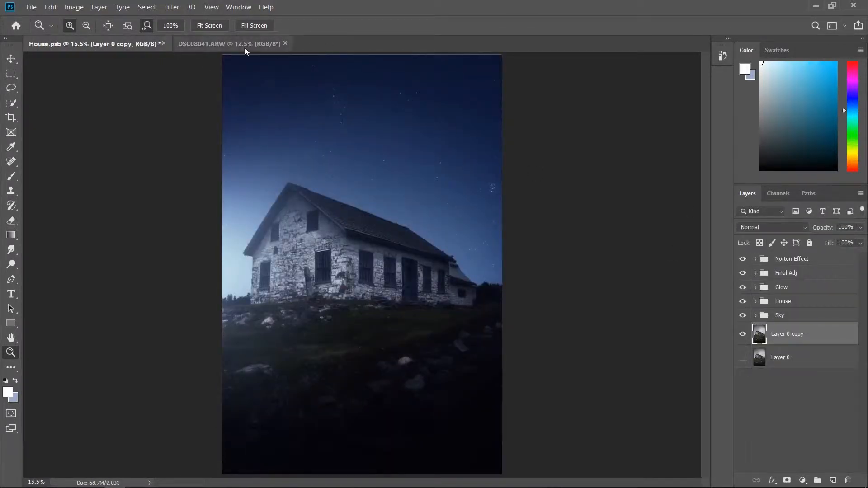
left_click(226, 44)
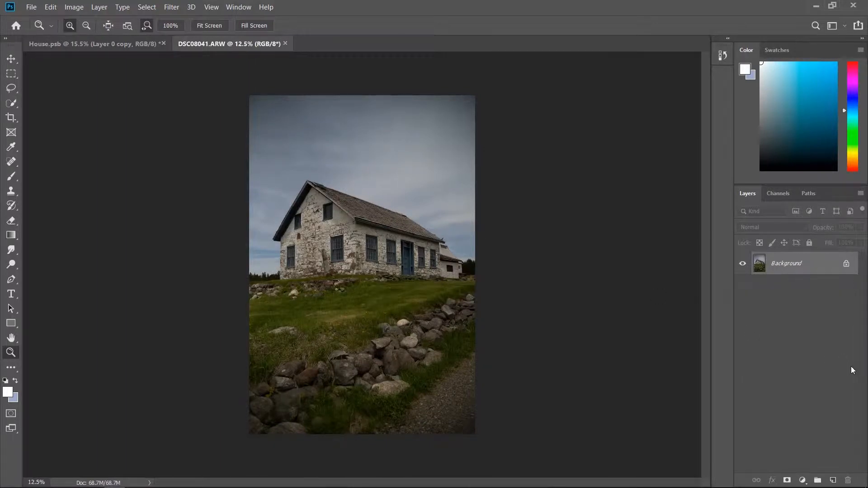
Step: Unlock the Background layer of DSC08041.ARW and duplicate it
left_click(846, 264)
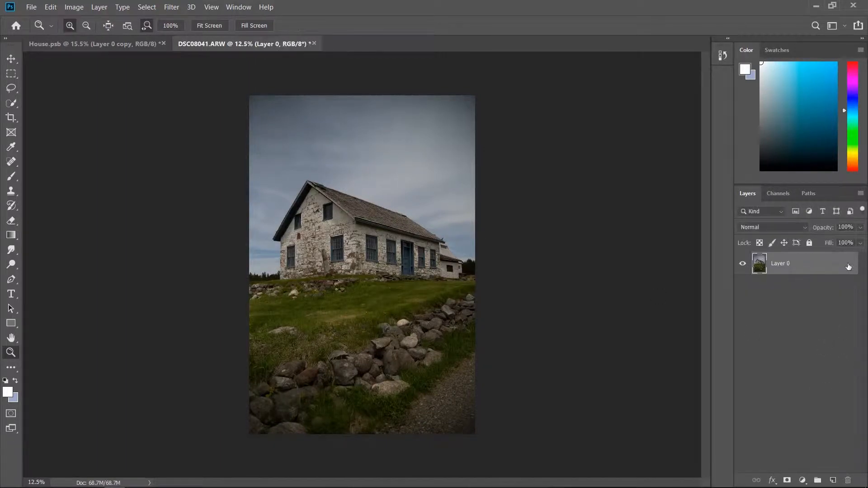
key("ctrl+j")
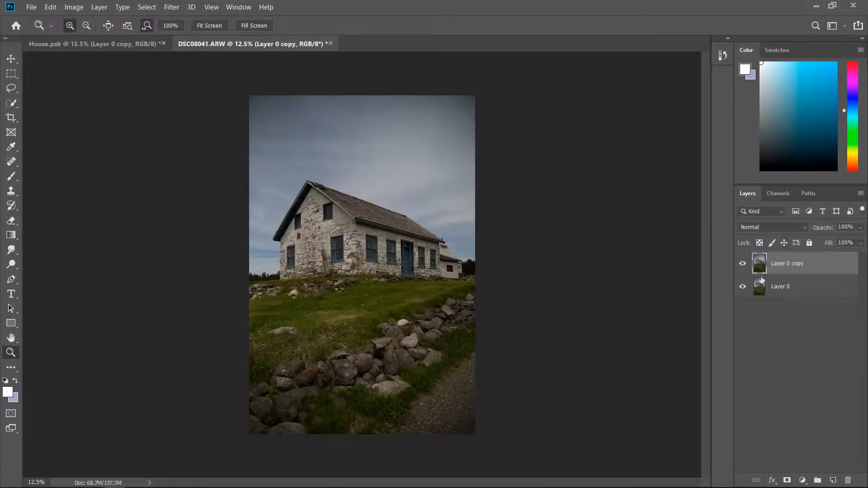
Step: Select the house, outbuilding, trees and entire foreground below the sky on Layer 0 copy with the Quick Selection tool
left_click(340, 256)
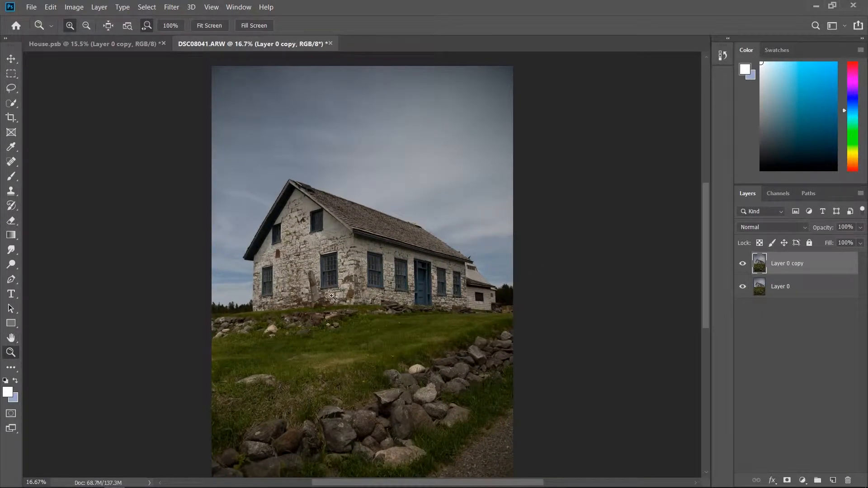
left_click(11, 177)
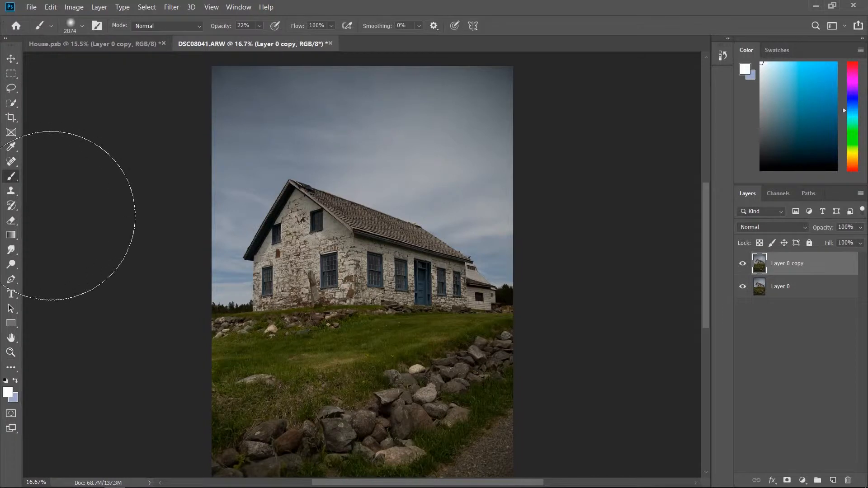
left_click(11, 104)
scroll(415, 250, "down", 1)
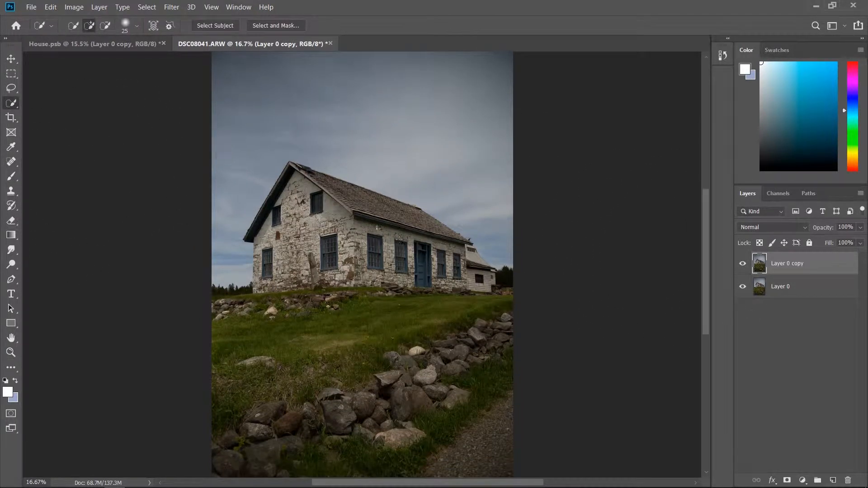
mouse_move(377, 227)
left_mouse_down()
mouse_move(289, 194)
mouse_move(271, 213)
left_mouse_up()
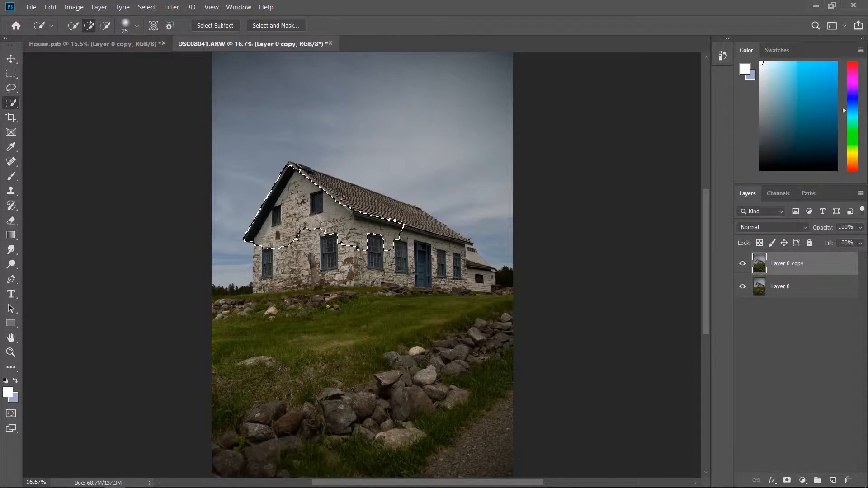
left_click_drag(342, 198, 420, 220)
mouse_move(471, 281)
left_mouse_down()
mouse_move(515, 283)
mouse_move(426, 330)
mouse_move(257, 337)
mouse_move(227, 349)
mouse_move(366, 414)
mouse_move(524, 471)
mouse_move(324, 474)
left_mouse_up()
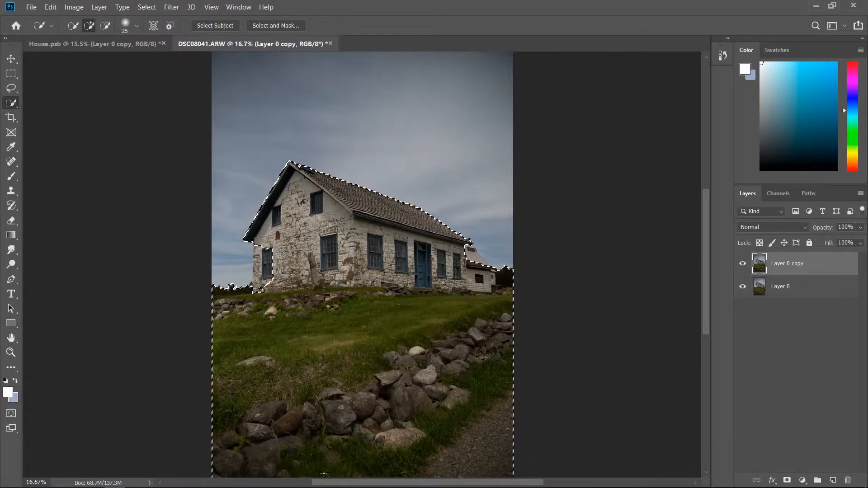
scroll(445, 358, "down", 1)
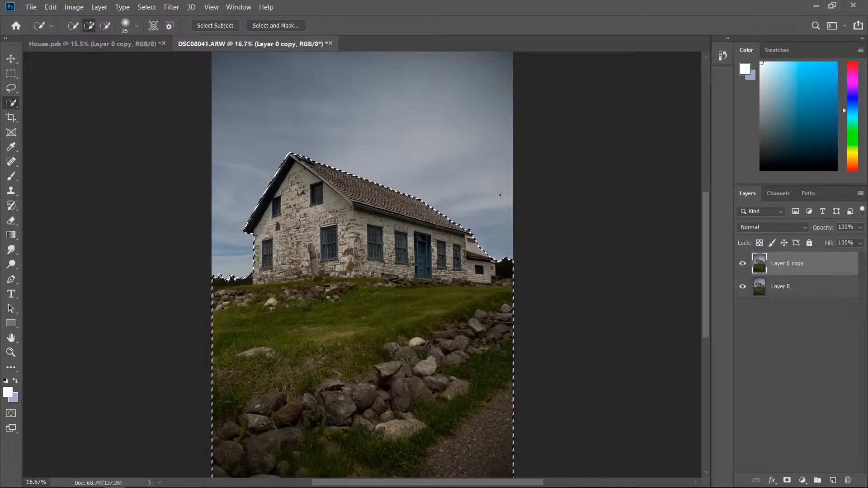
scroll(500, 195, "down", 1)
scroll(359, 303, "up", 2)
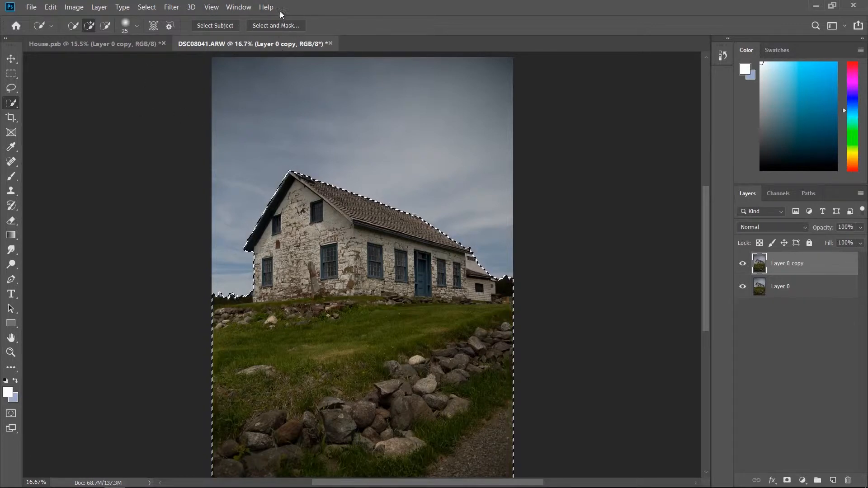
Step: Hide the original Layer 0 and open the foreground selection in Select and Mask
left_click(277, 27)
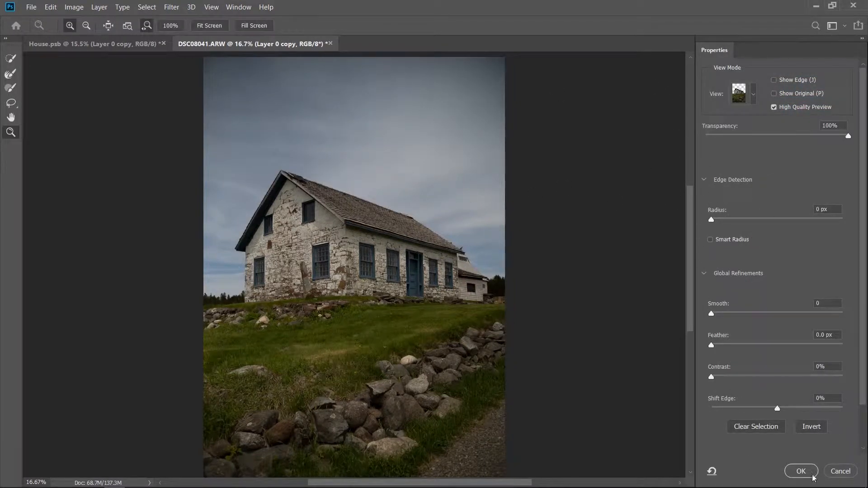
left_click(847, 472)
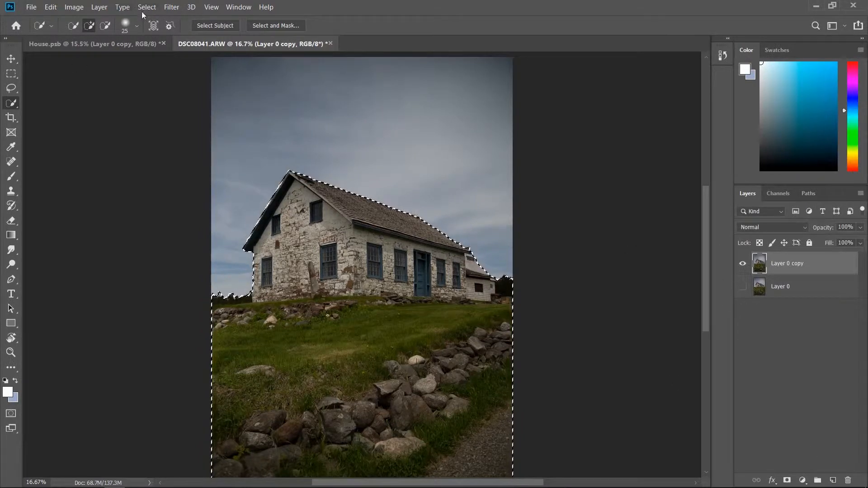
left_click(280, 26)
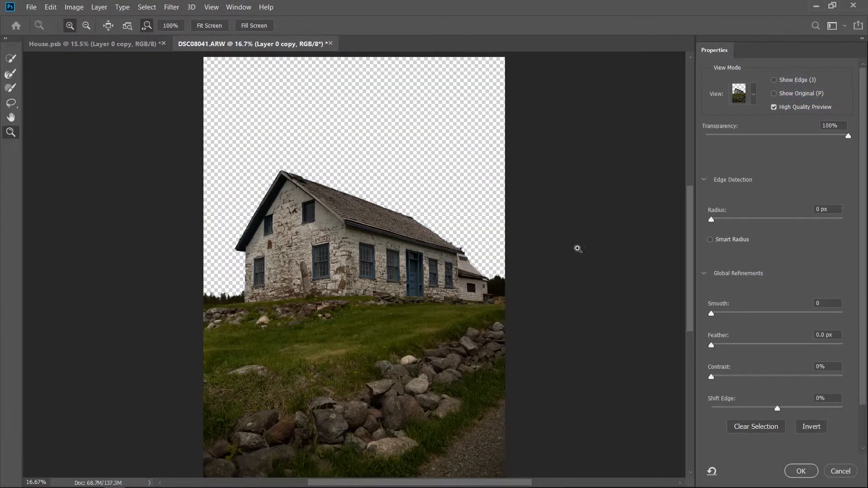
Step: Paint the treetops beside the outbuilding into the selection with the 60-size Brush tool
left_click(355, 225)
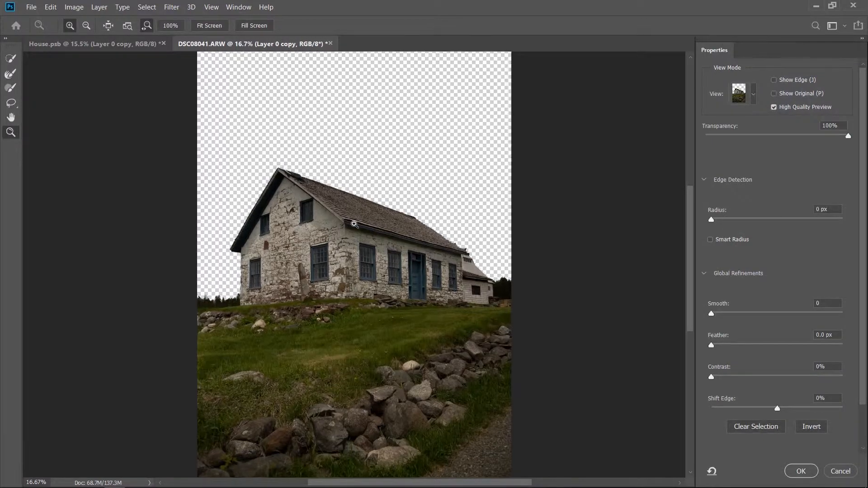
left_click(493, 238)
left_click(516, 252)
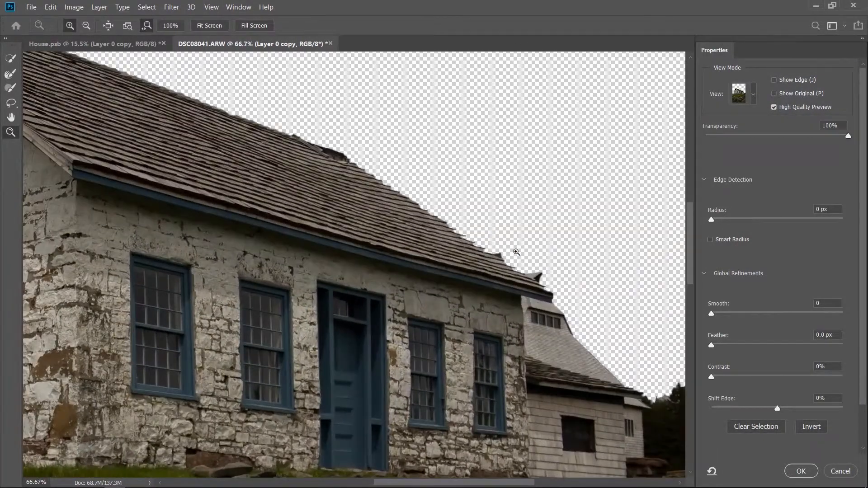
left_click(404, 189)
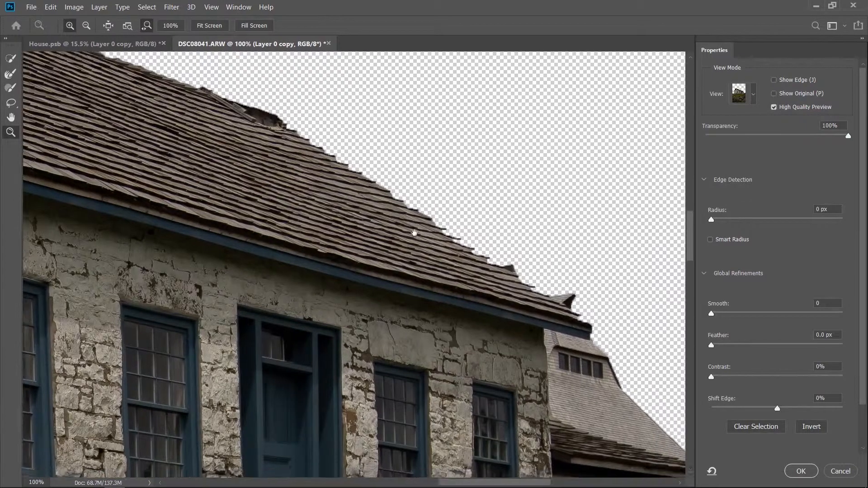
left_click_drag(415, 232, 341, 232)
left_click_drag(460, 322, 358, 201)
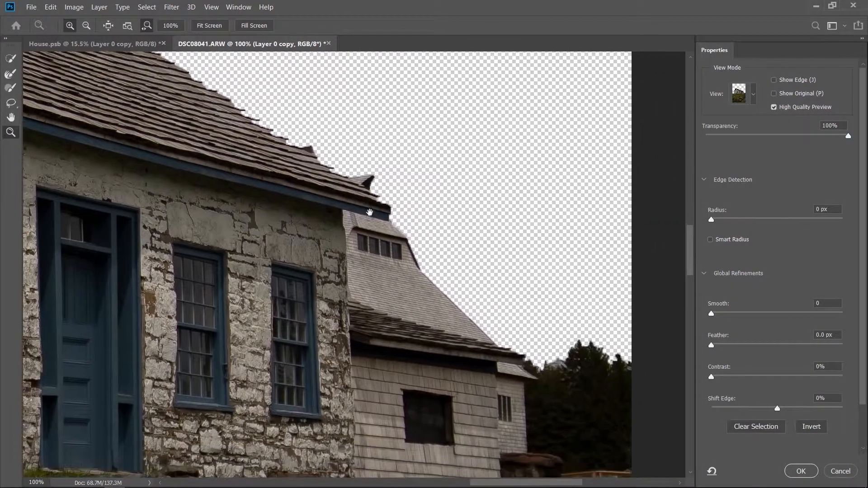
left_click_drag(259, 168, 296, 196)
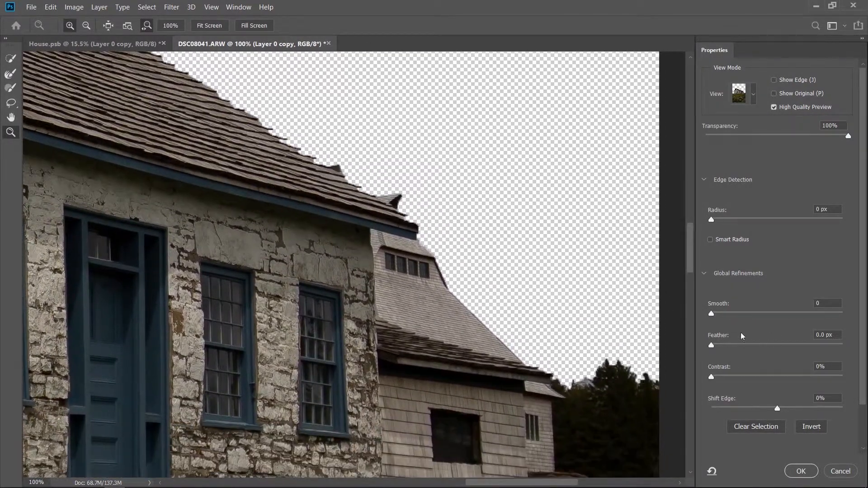
left_click(11, 87)
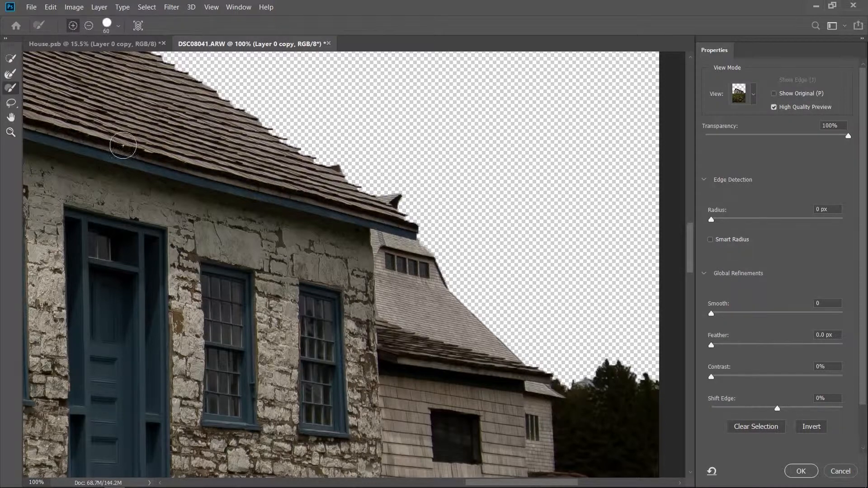
left_click_drag(569, 348, 477, 210)
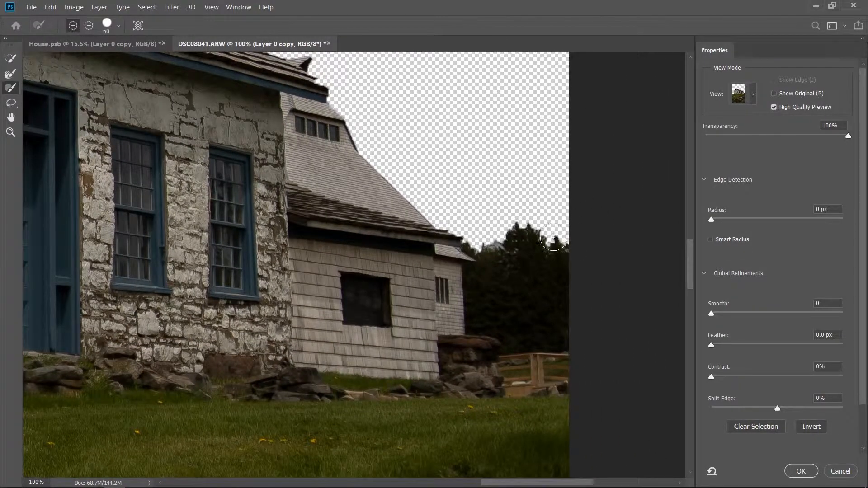
mouse_move(518, 228)
left_mouse_down()
mouse_move(556, 237)
mouse_move(531, 249)
mouse_move(494, 234)
mouse_move(487, 241)
left_mouse_up()
Step: Refine the main roof's sloping edge near the outbuilding with the Refine Edge Brush at size 33
left_click(10, 76)
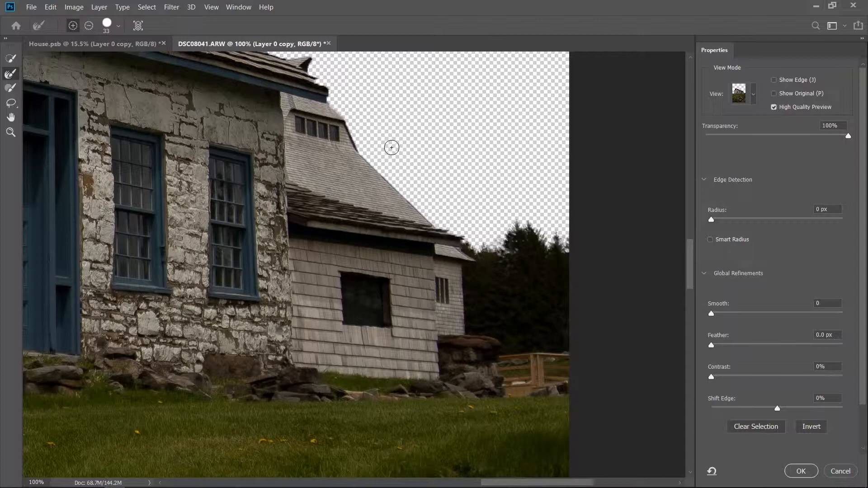
left_click_drag(386, 156, 462, 232)
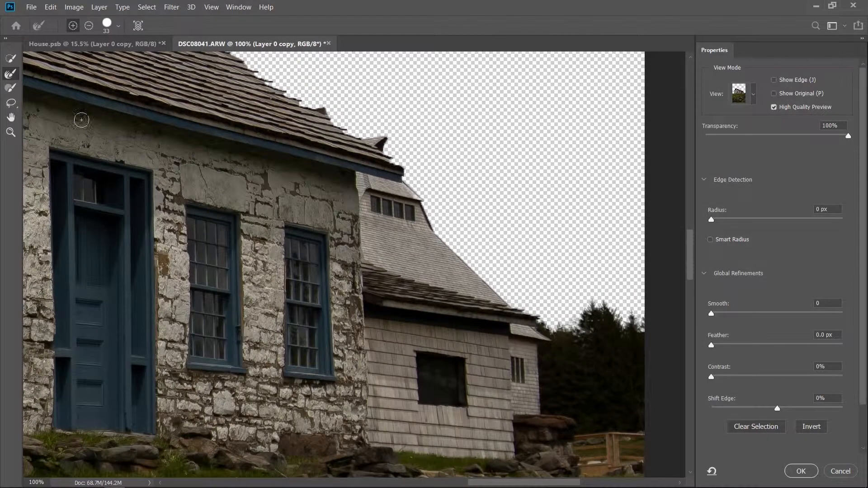
mouse_move(408, 179)
left_mouse_down()
mouse_move(381, 149)
mouse_move(384, 137)
mouse_move(323, 109)
mouse_move(365, 136)
mouse_move(379, 120)
mouse_move(312, 118)
mouse_move(345, 124)
mouse_move(274, 79)
left_mouse_up()
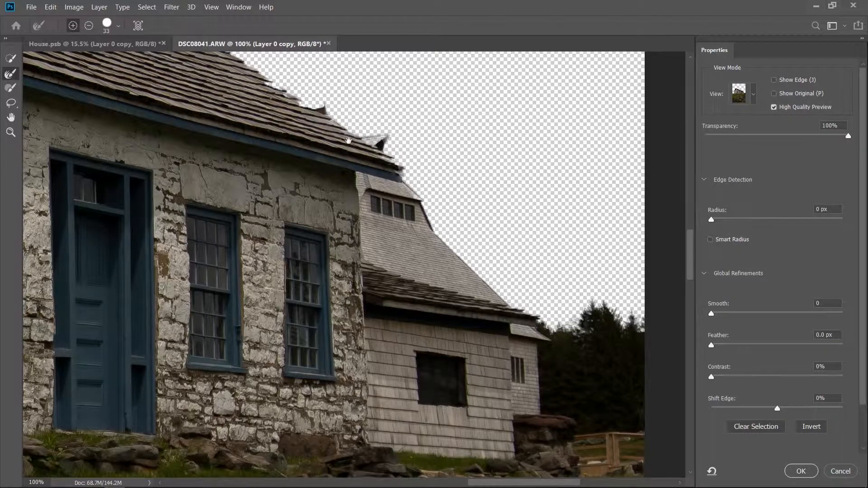
Step: Continue the edge refinement up the main roof's shingle line and restore the broken wood piece at its lower end
left_click_drag(345, 139, 348, 185)
left_click_drag(252, 125, 297, 202)
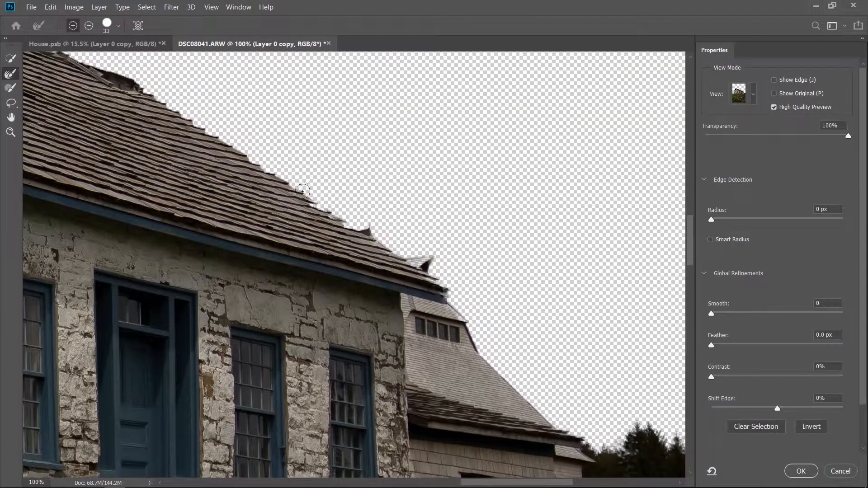
left_click_drag(259, 163, 143, 89)
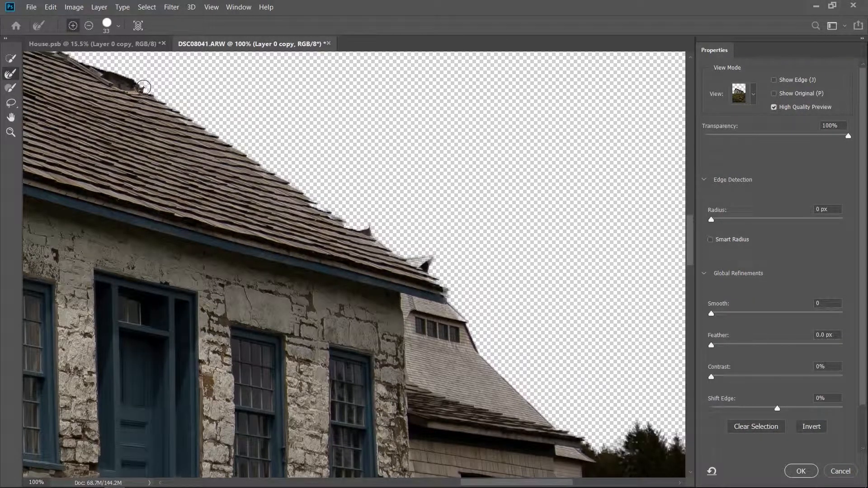
left_click_drag(489, 232, 439, 190)
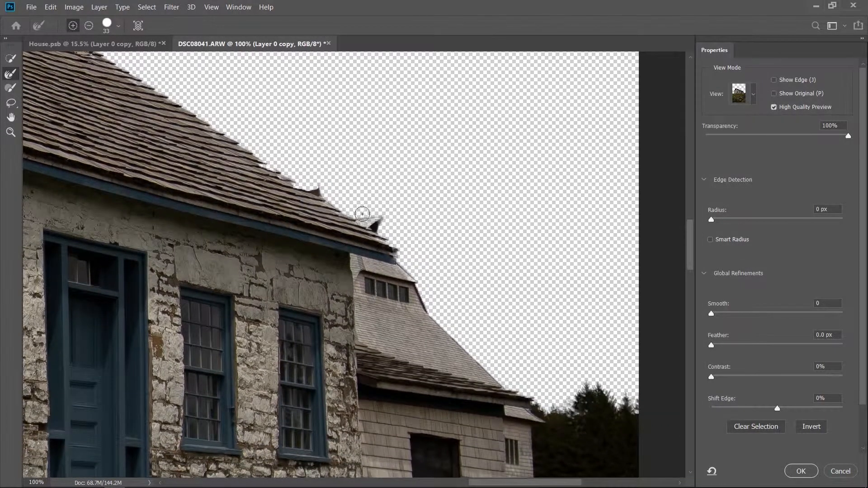
key("alt")
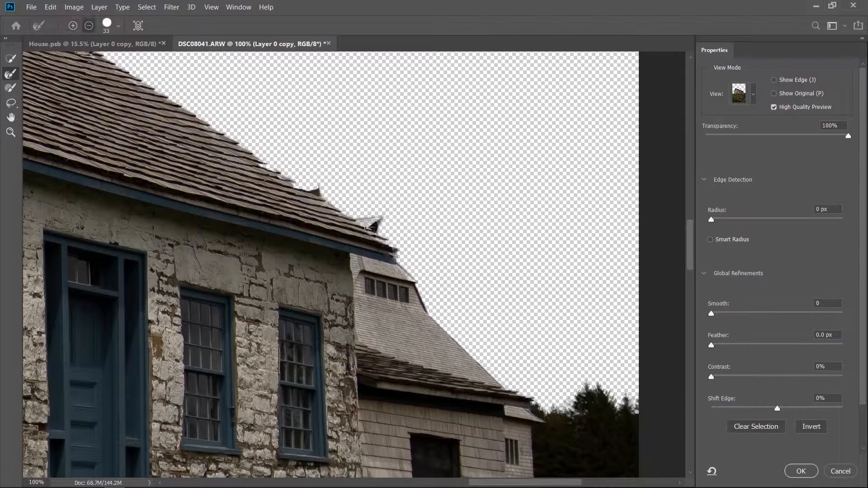
mouse_move(375, 222)
left_mouse_down()
mouse_move(334, 231)
mouse_move(362, 224)
mouse_move(336, 228)
mouse_move(342, 223)
mouse_move(320, 205)
mouse_move(240, 160)
mouse_move(309, 174)
mouse_move(306, 188)
mouse_move(237, 142)
mouse_move(257, 151)
left_mouse_up()
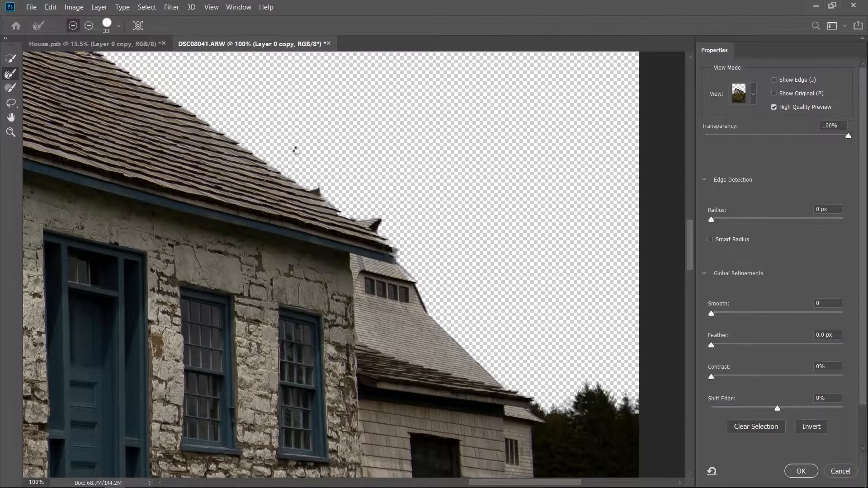
Step: Refine the treetops beside the house's gable end with the Refine Edge Brush, clearing the leftover sky around the tall tree
left_click_drag(248, 148, 585, 350)
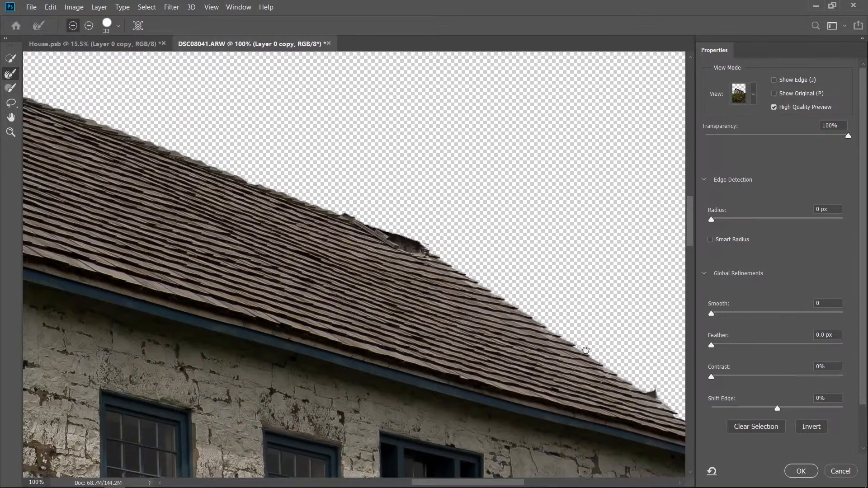
left_click_drag(362, 220, 539, 322)
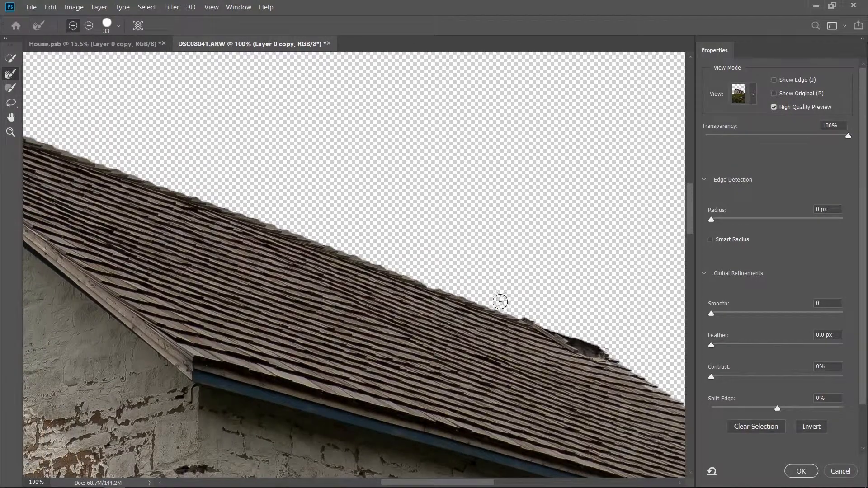
left_click_drag(239, 221, 417, 290)
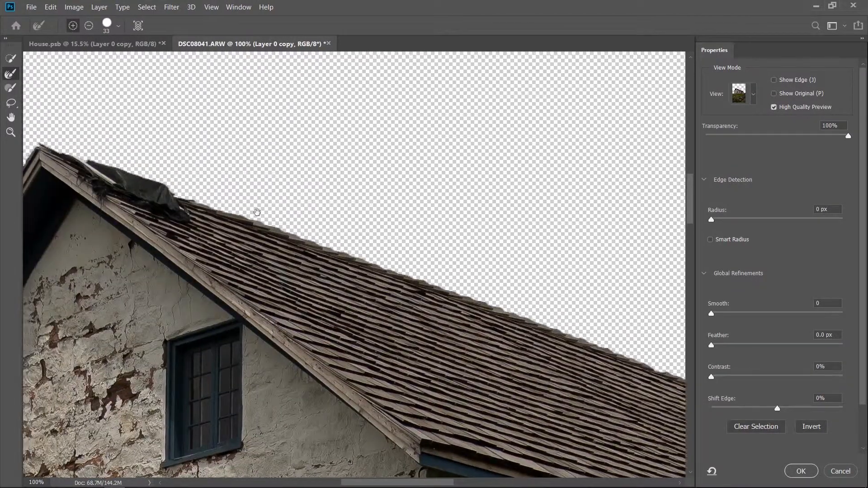
left_click_drag(258, 213, 494, 154)
left_click_drag(277, 327, 451, 173)
left_click_drag(294, 364, 312, 187)
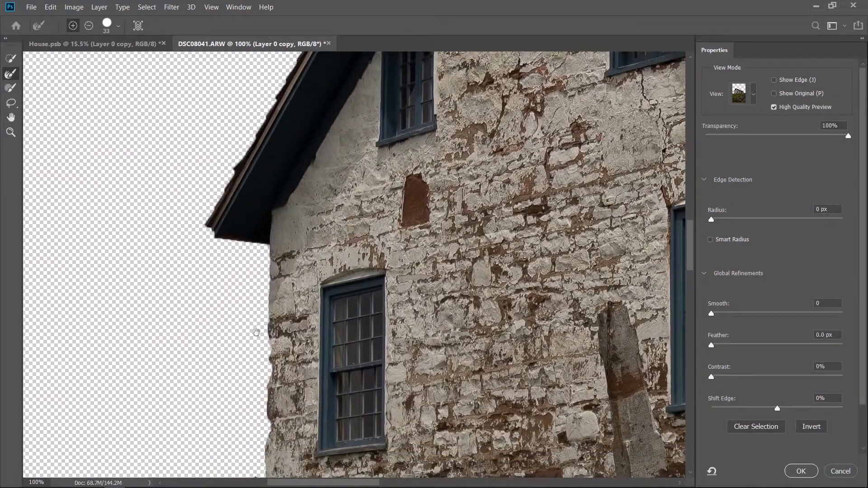
left_click_drag(254, 334, 276, 193)
left_click_drag(224, 317, 330, 294)
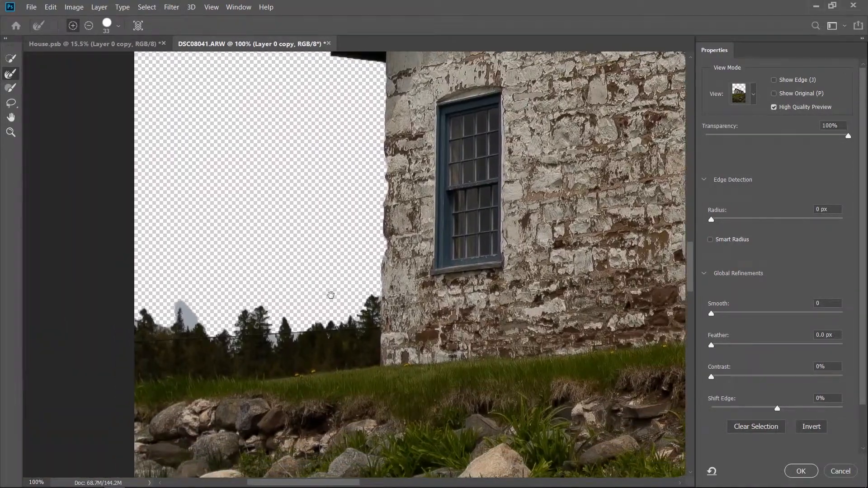
mouse_move(190, 318)
left_mouse_down()
mouse_move(175, 296)
mouse_move(183, 312)
mouse_move(171, 307)
mouse_move(180, 301)
mouse_move(174, 320)
mouse_move(158, 314)
mouse_move(167, 305)
mouse_move(199, 316)
mouse_move(195, 324)
mouse_move(188, 322)
mouse_move(206, 313)
mouse_move(213, 329)
mouse_move(226, 319)
mouse_move(238, 342)
left_mouse_up()
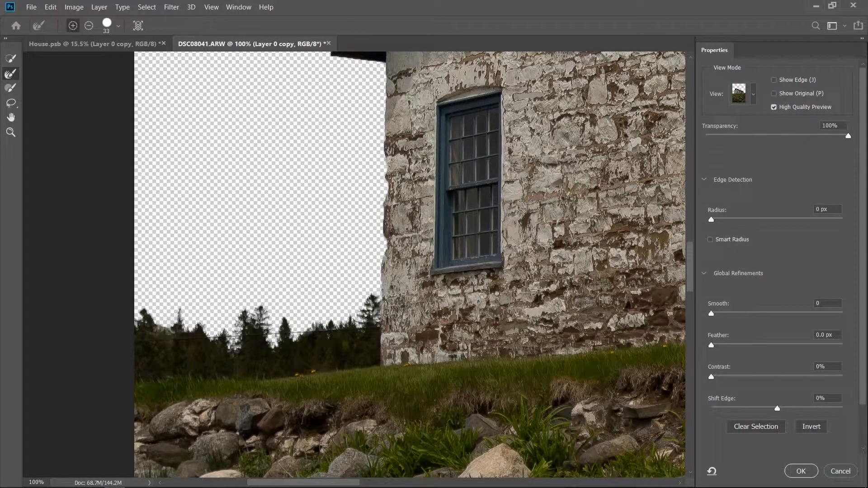
key("alt")
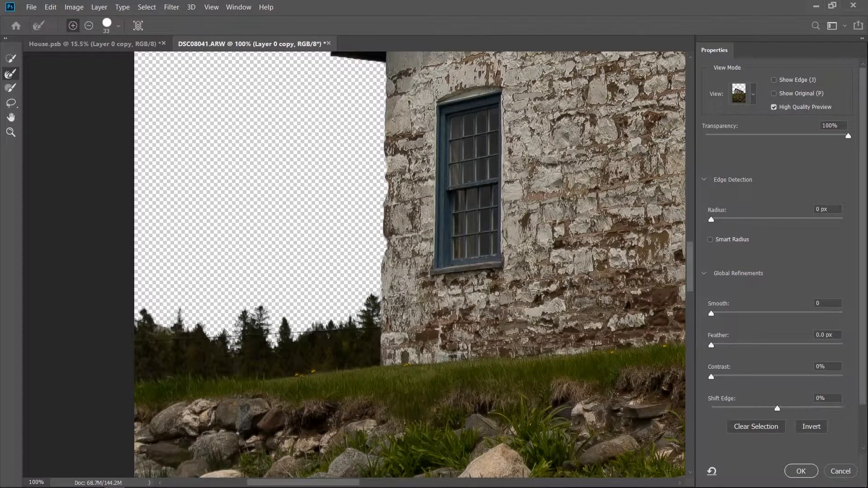
key("alt")
left_click(271, 303)
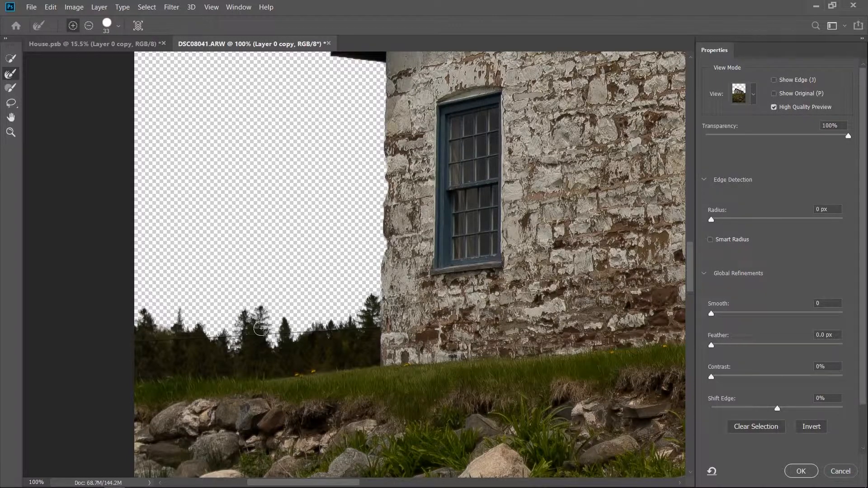
Step: Examine the cutout's treeline up close at 300% and the whole house and foreground at 25%
left_click_drag(234, 332, 239, 281)
key("z")
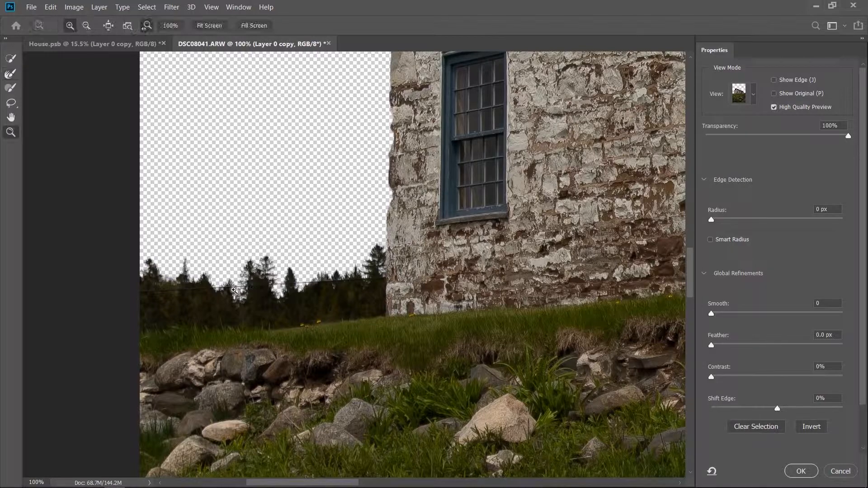
left_click(234, 290)
left_click(234, 290)
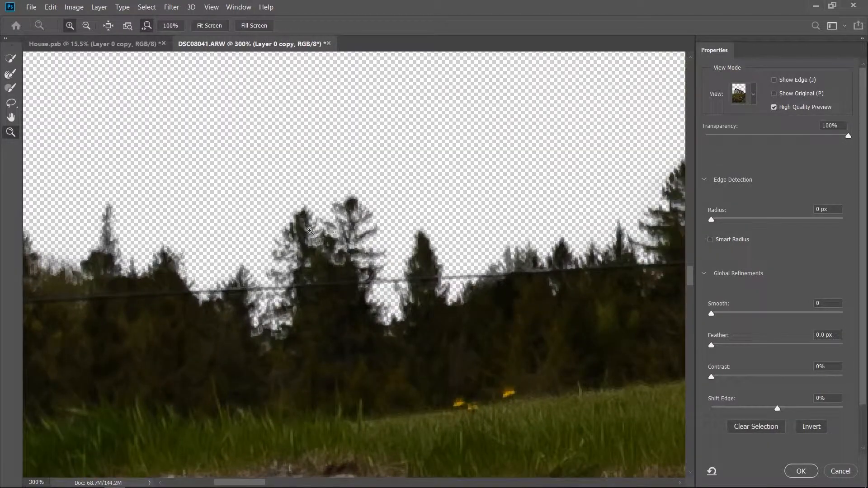
right_click(308, 249)
left_click(352, 254)
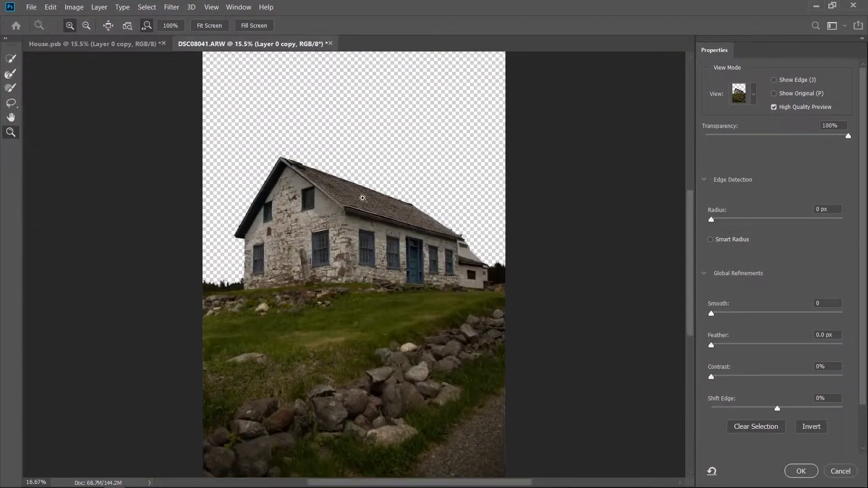
left_click(362, 198)
scroll(432, 256, "down", 1)
scroll(430, 260, "down", 5)
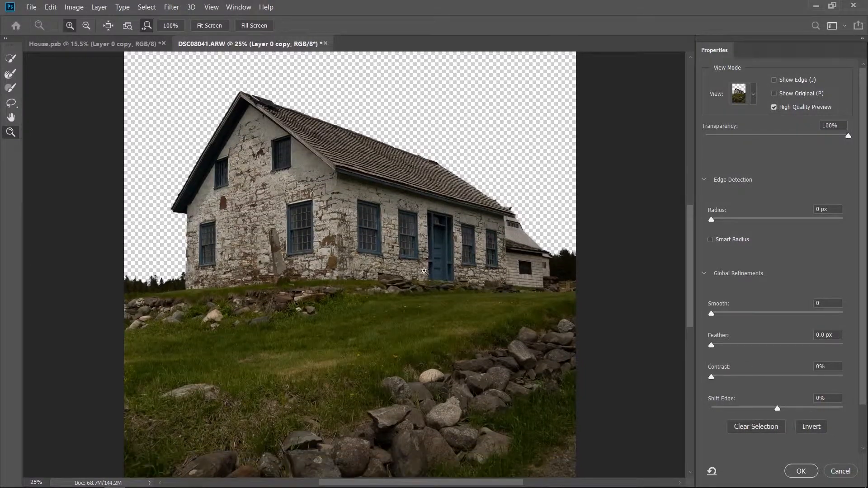
scroll(372, 267, "up", 4)
scroll(319, 223, "up", 3)
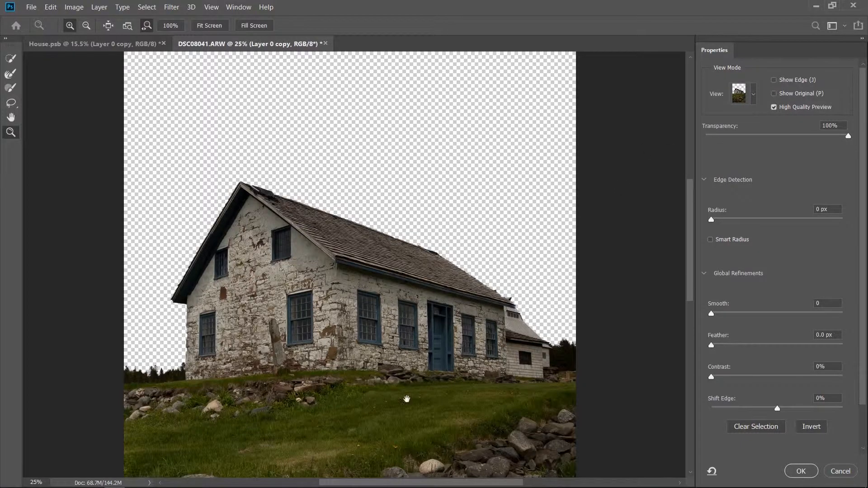
left_click_drag(406, 399, 411, 346)
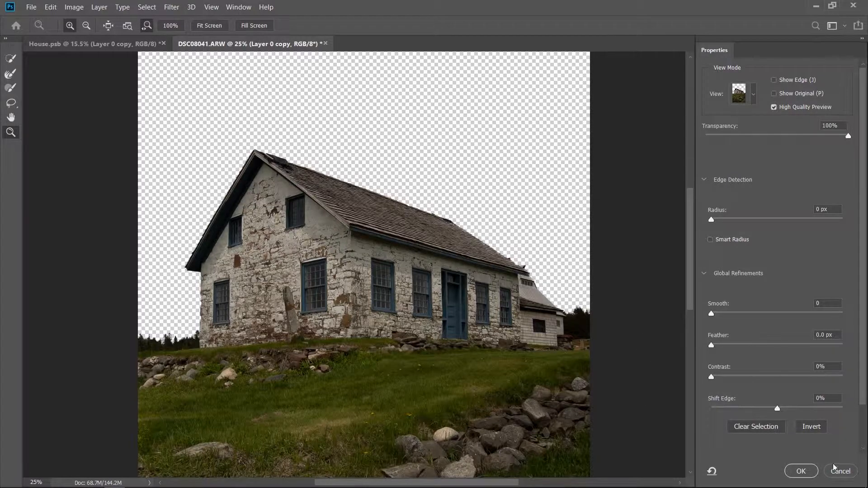
Step: Apply the refined selection and copy the selected house and foreground to a new layer
left_click(801, 471)
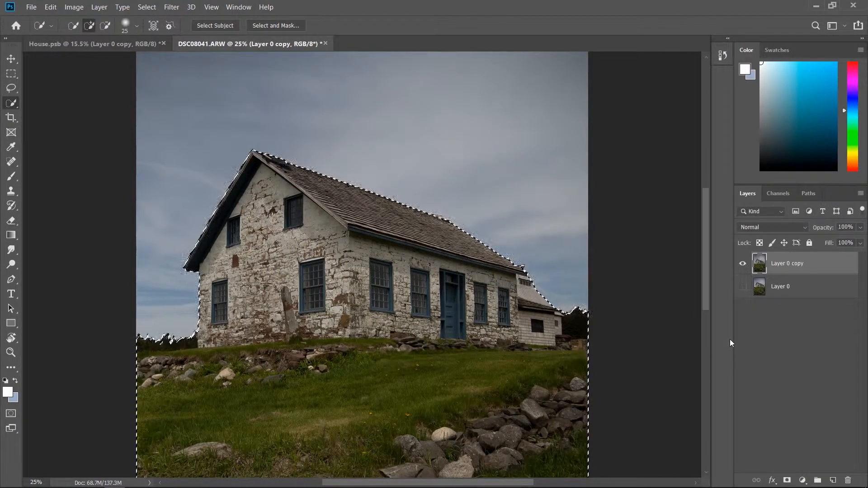
key("j")
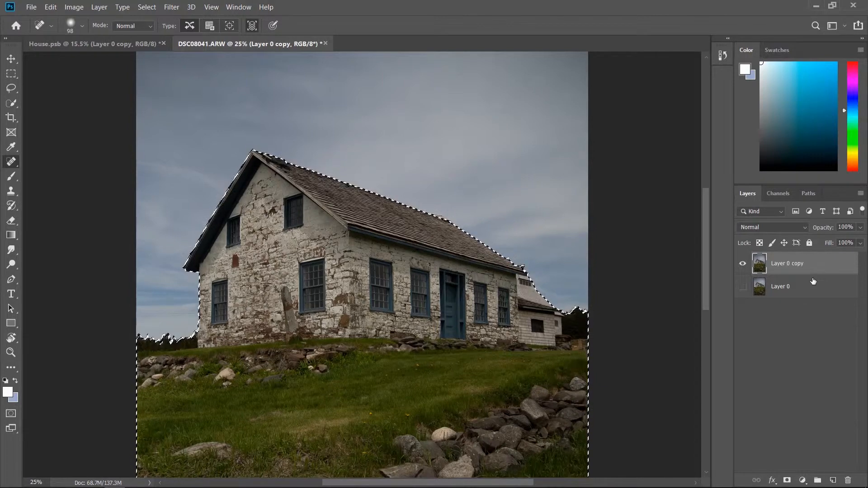
key("ctrl+j")
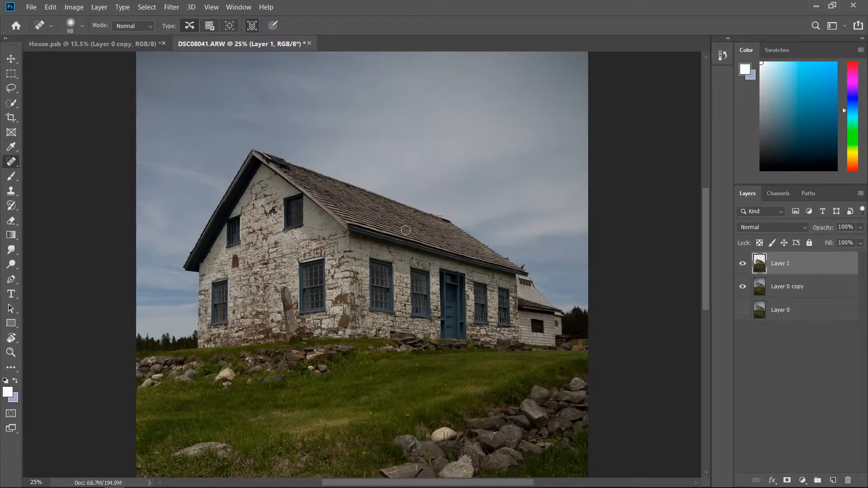
Step: Switch Layer 0 copy off and on to compare the cutout with the full photo, leaving Layer 0 copy hidden
key("z")
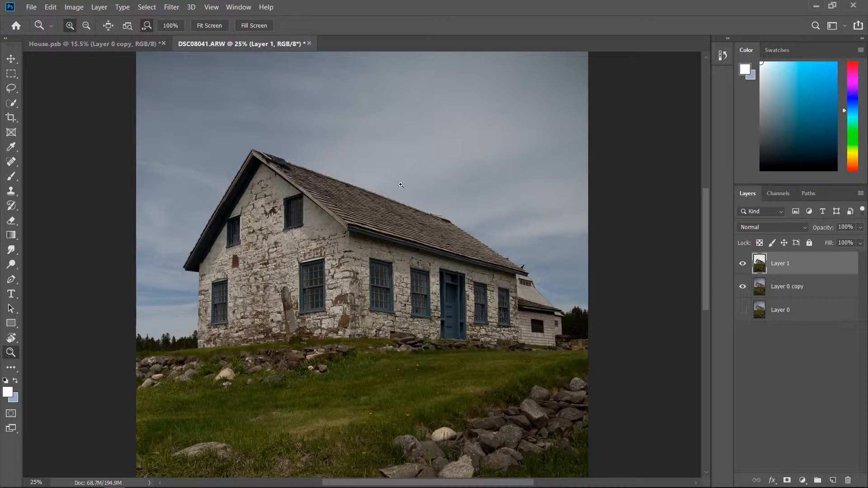
left_click_drag(370, 214, 370, 242)
scroll(370, 242, "down", 3)
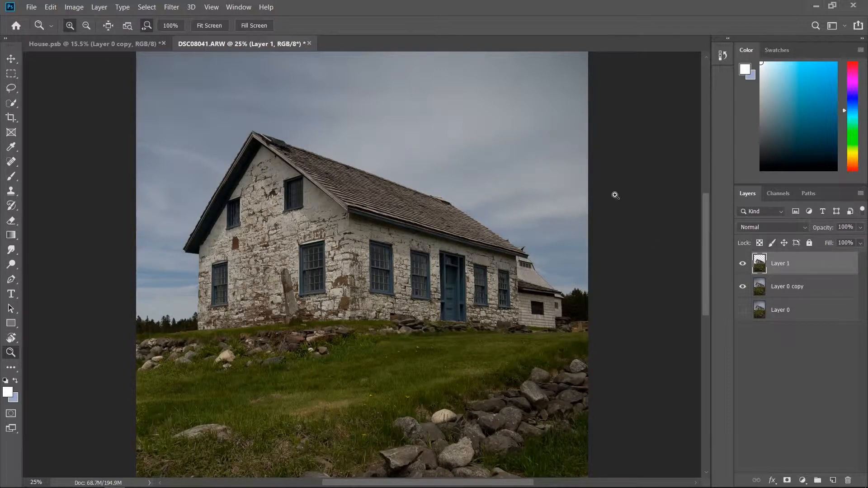
right_click(293, 230)
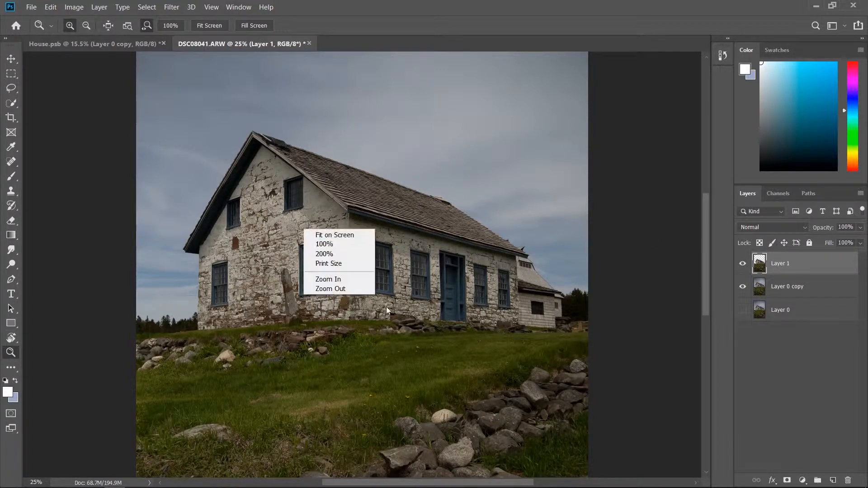
left_click(365, 291)
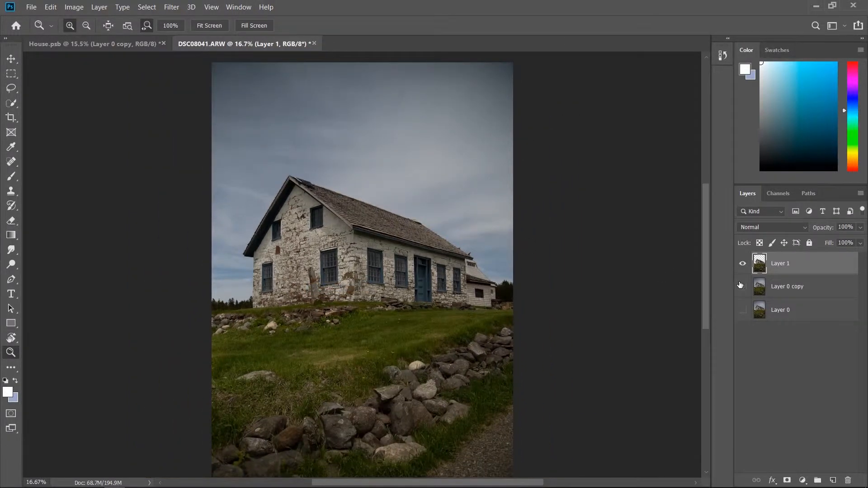
left_click(742, 286)
left_click(742, 288)
left_click(743, 288)
left_click(742, 287)
left_click(743, 288)
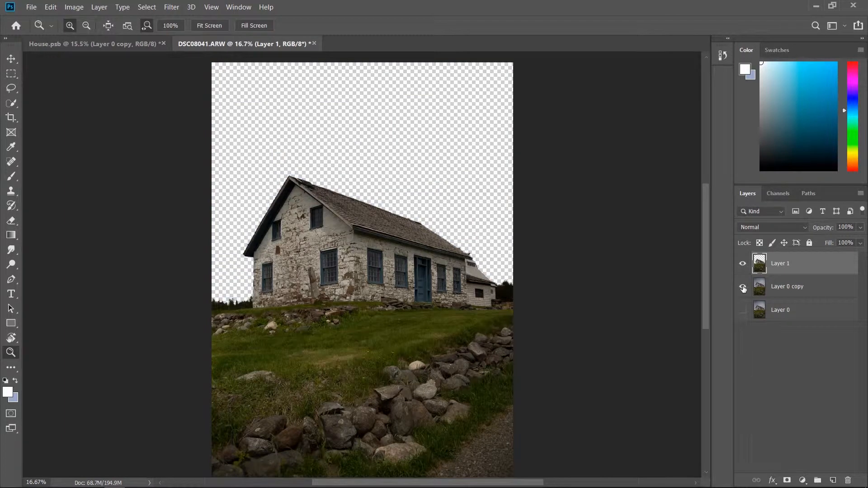
left_click(743, 288)
left_click(743, 288)
left_click(743, 287)
left_click(743, 288)
left_click(743, 287)
left_click(743, 287)
left_click(743, 288)
left_click(743, 288)
left_click(744, 288)
left_click(802, 481)
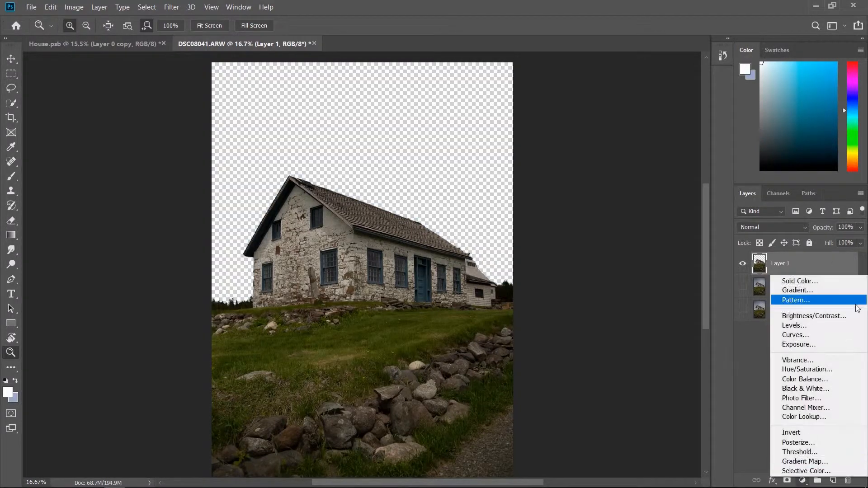
left_click(737, 382)
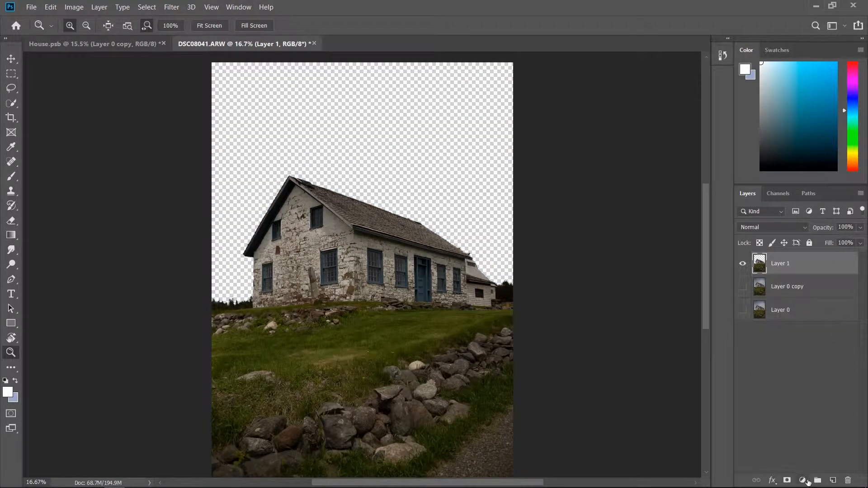
left_click(803, 481)
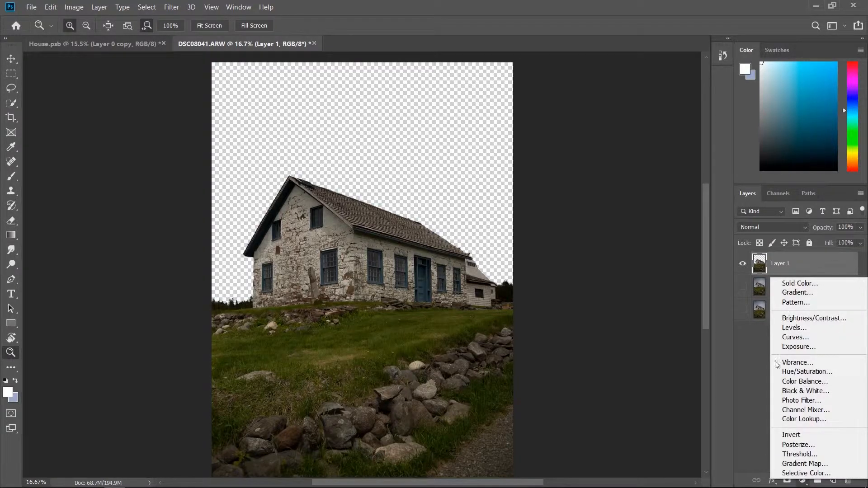
Step: Convert Layer 1 to a Smart Object
right_click(809, 263)
left_click(722, 171)
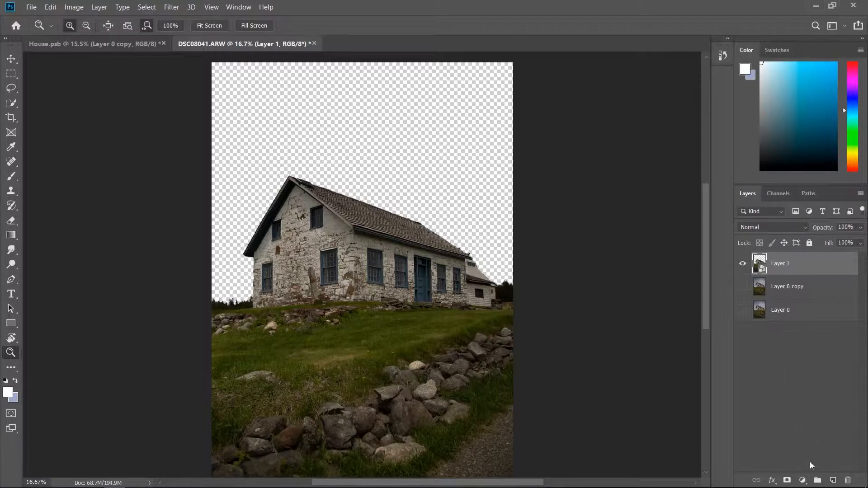
Step: Add a Levels adjustment layer above Layer 1 with midtones at 0.63 and the black input level at 84
left_click(803, 481)
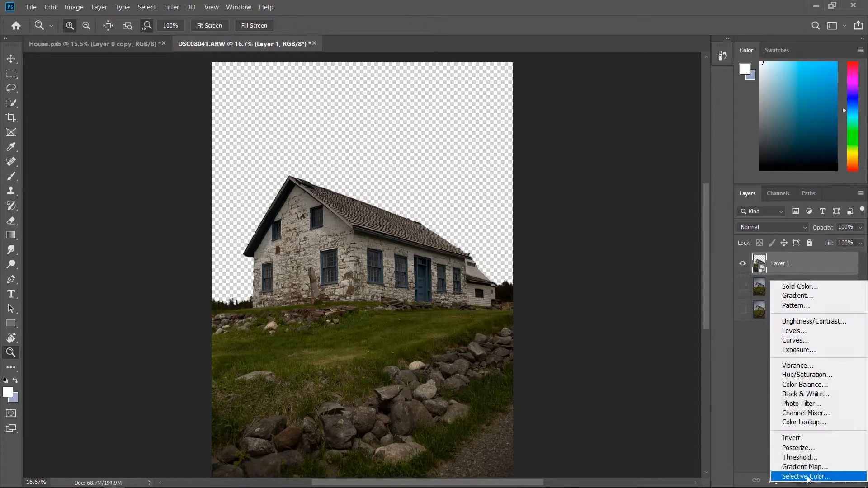
left_click(806, 484)
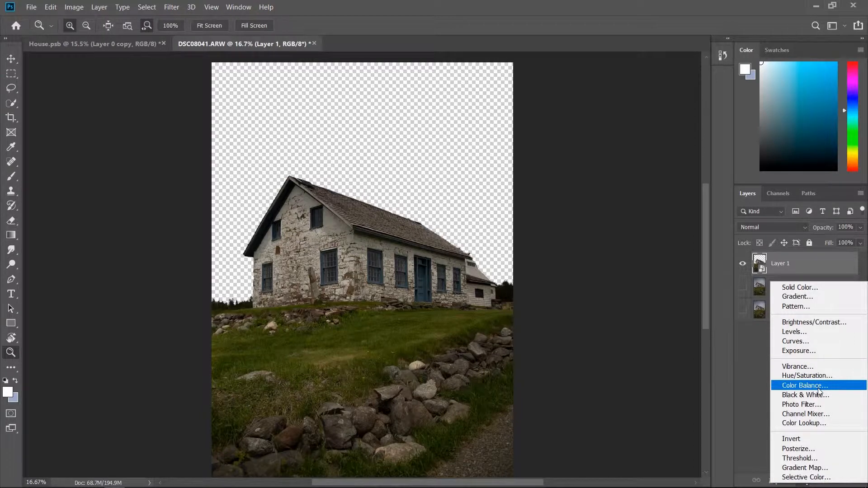
left_click(795, 332)
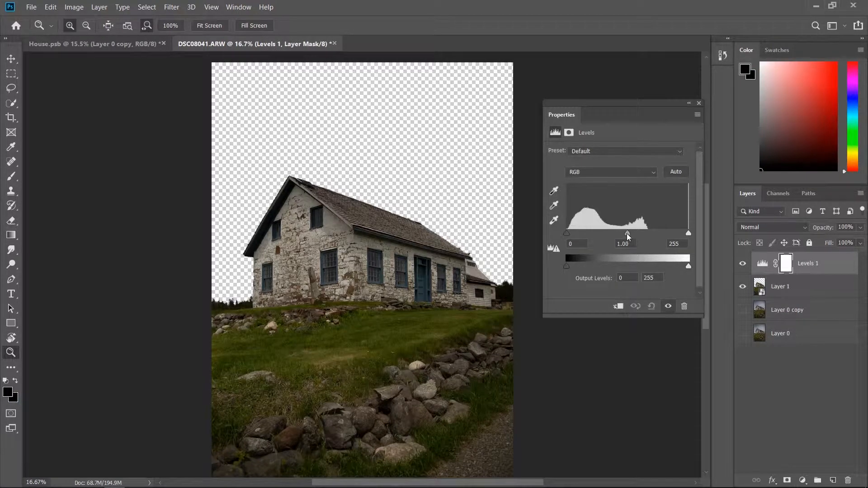
mouse_move(628, 236)
left_mouse_down()
mouse_move(650, 242)
mouse_move(635, 242)
mouse_move(645, 237)
left_mouse_up()
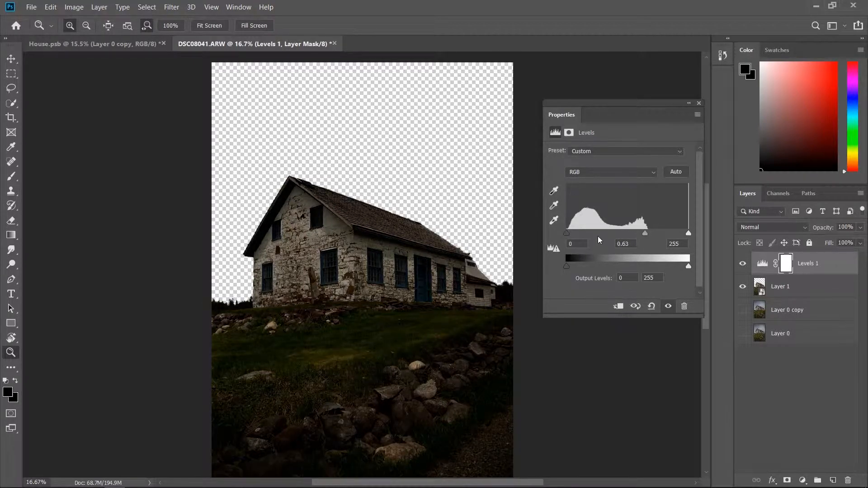
left_click_drag(570, 232, 608, 235)
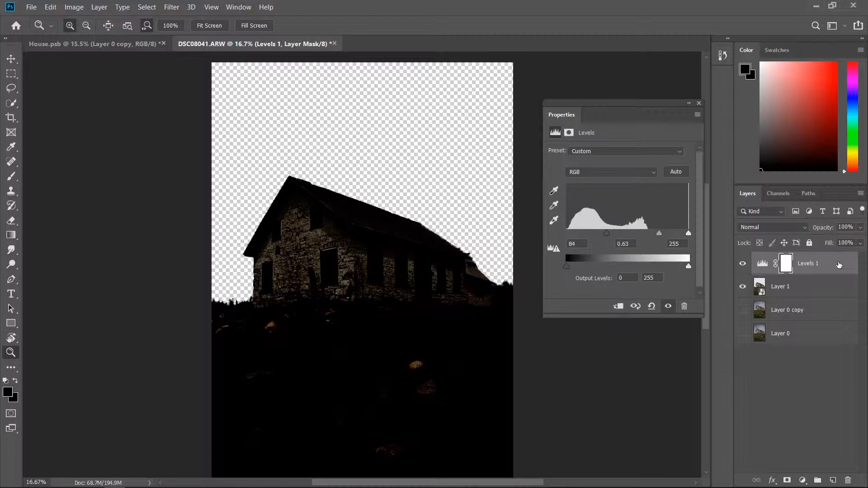
Step: Add a second Levels adjustment layer above Levels 1 with its midtones at 0.49
left_click(761, 264)
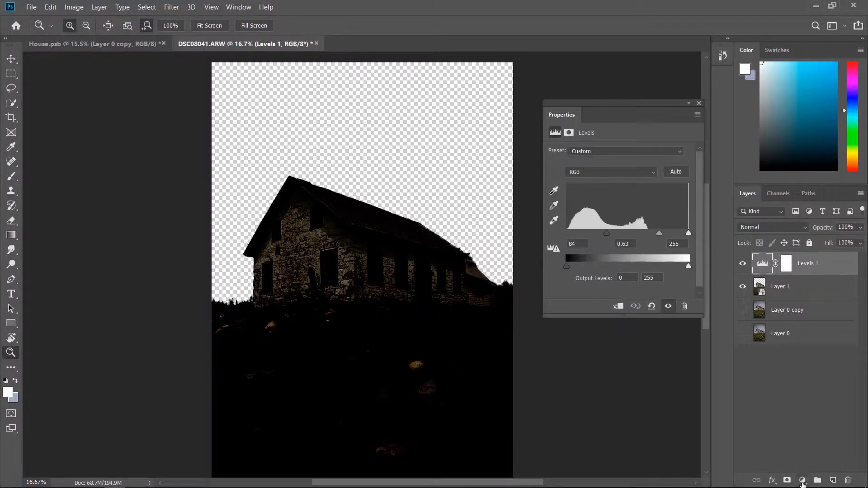
left_click(802, 480)
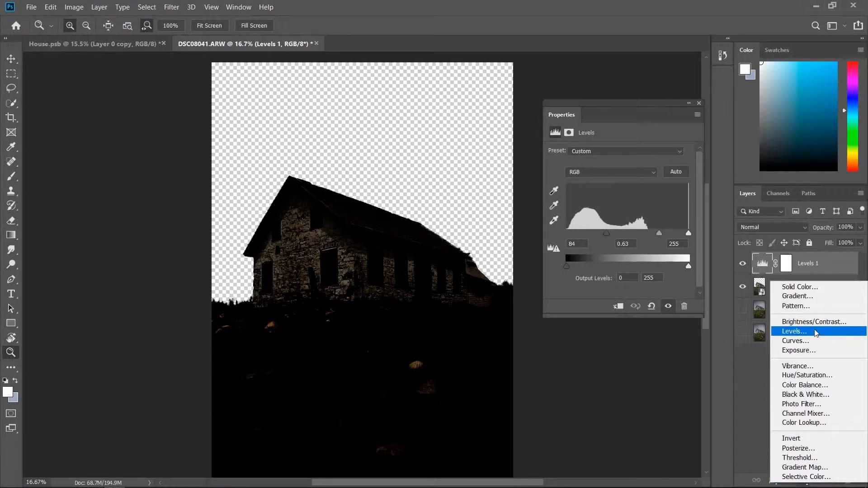
left_click(816, 333)
left_click_drag(629, 237, 655, 236)
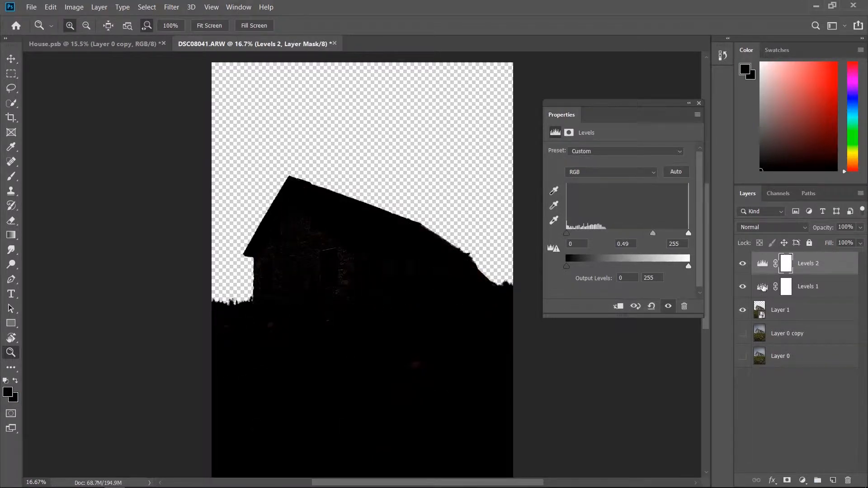
Step: Invert the Levels 1 layer mask to black
left_click(763, 288)
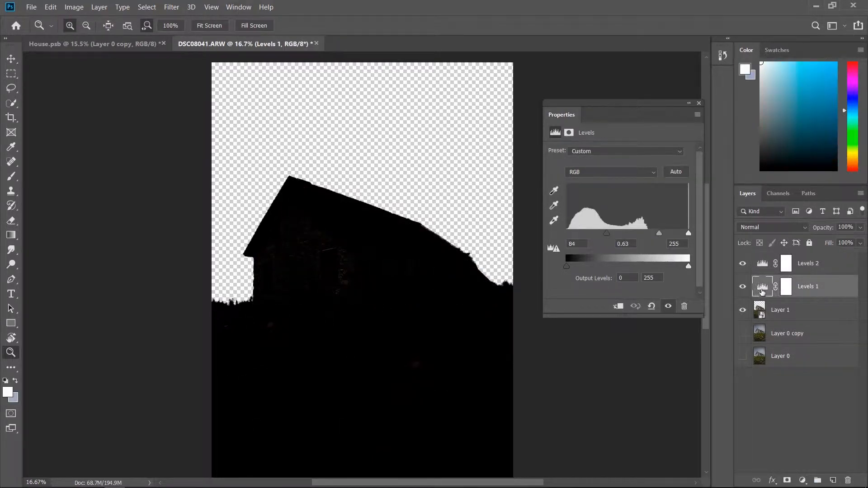
left_click(787, 290)
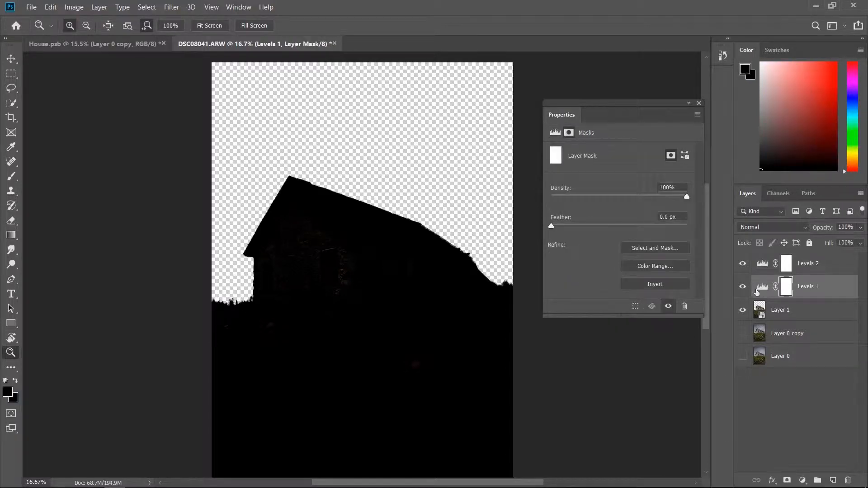
left_click(658, 288)
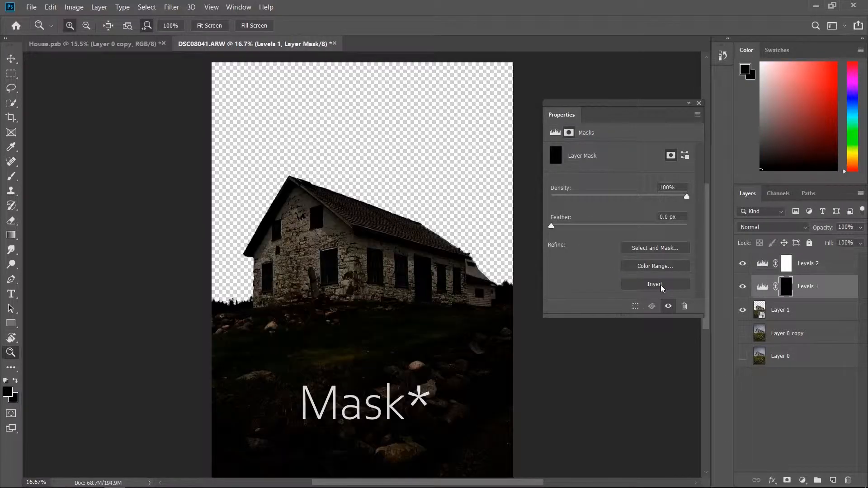
Step: Invert the Levels 2 layer mask to black and close the adjustment properties
left_click(762, 265)
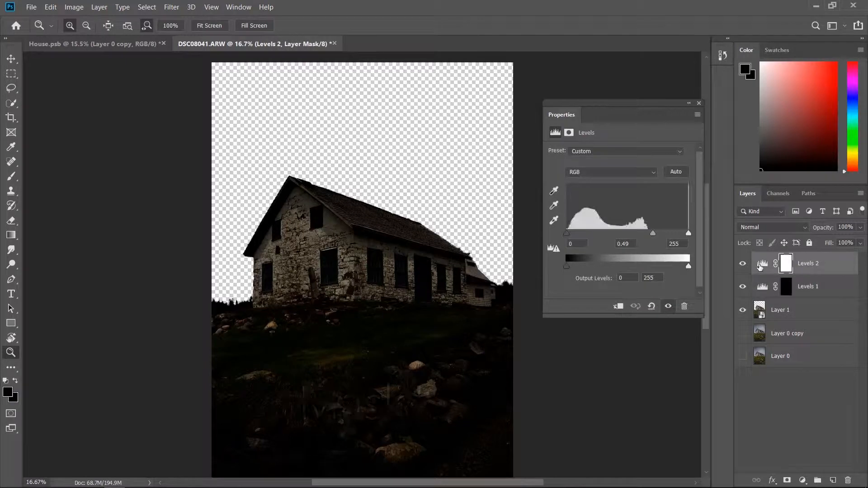
left_click(765, 264)
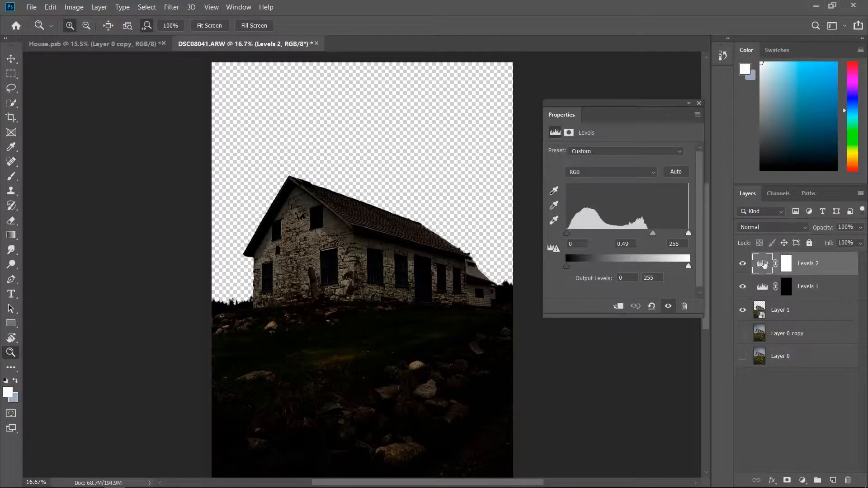
left_click(785, 267)
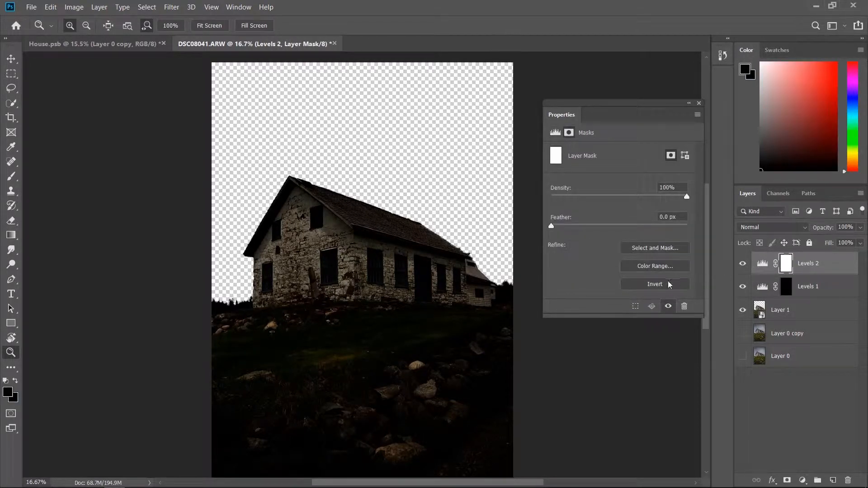
left_click(655, 285)
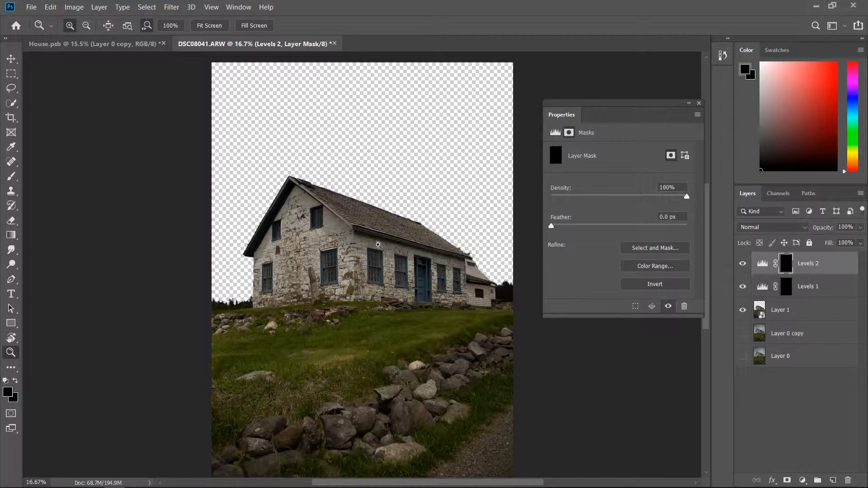
mouse_move(392, 264)
left_mouse_down()
mouse_move(384, 256)
mouse_move(402, 274)
left_mouse_up()
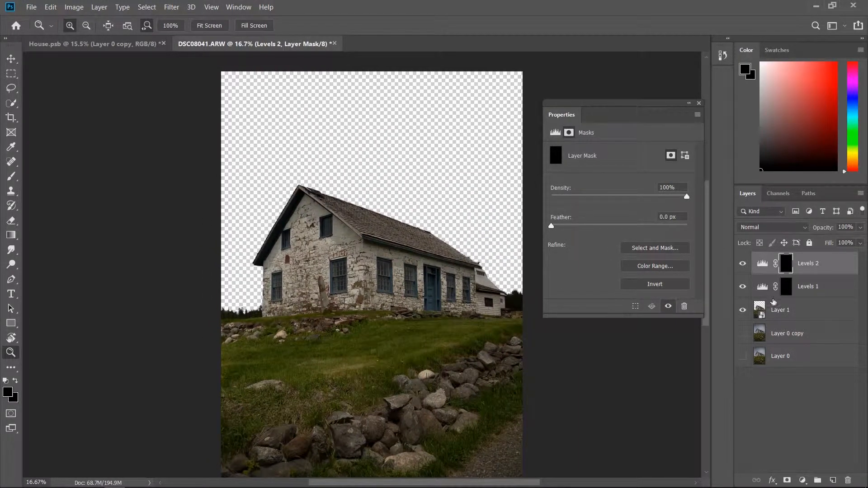
right_click(692, 346)
left_click(804, 435)
left_click(700, 103)
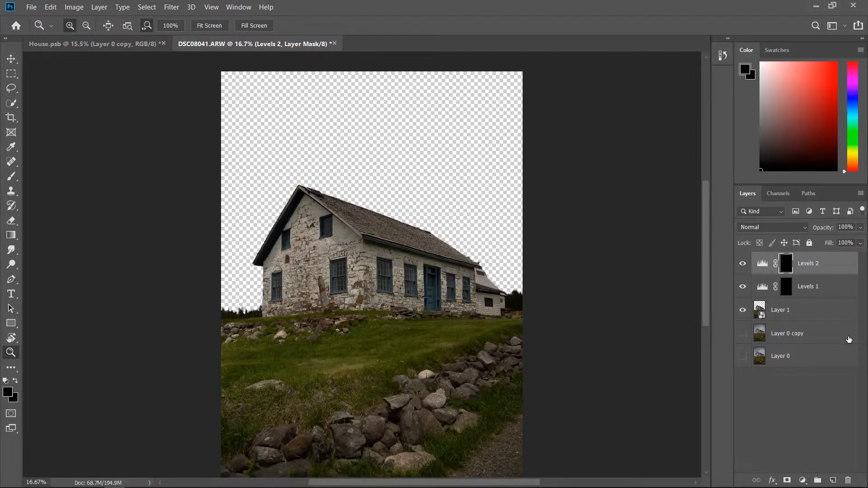
Step: Open the night shoot turtle creek folder in File Explorer and examine the stars in DSC00220.JPG up close
mouse_move(127, 484)
mouse_move(73, 483)
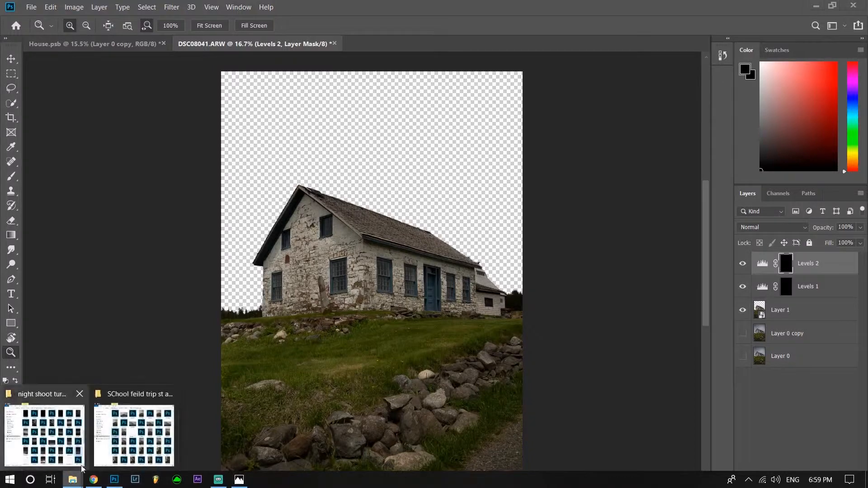
left_click(43, 437)
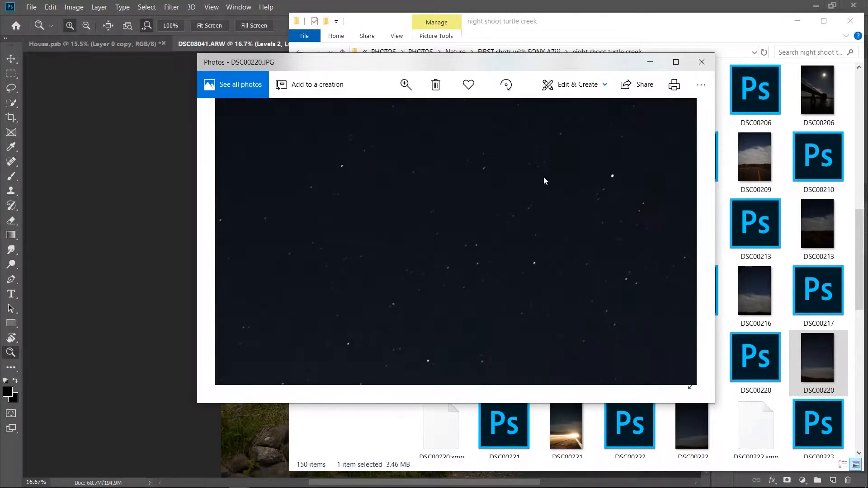
left_click_drag(357, 301, 373, 170)
left_click_drag(445, 279, 437, 236)
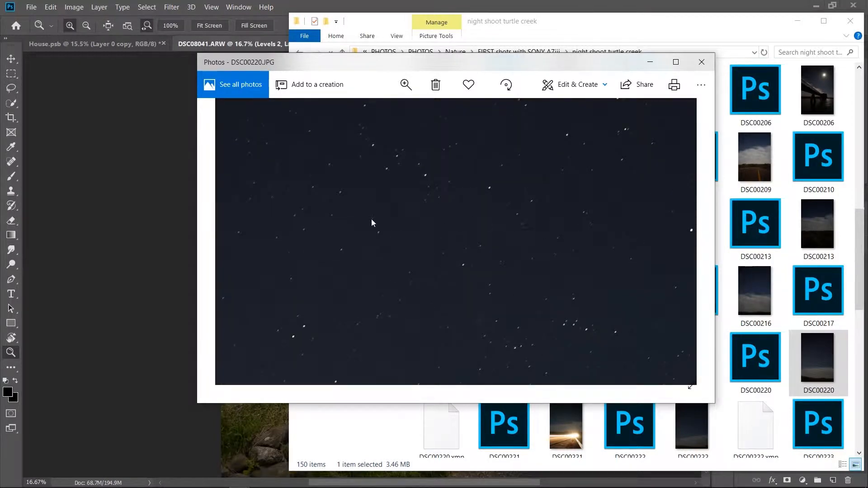
double_click(419, 221)
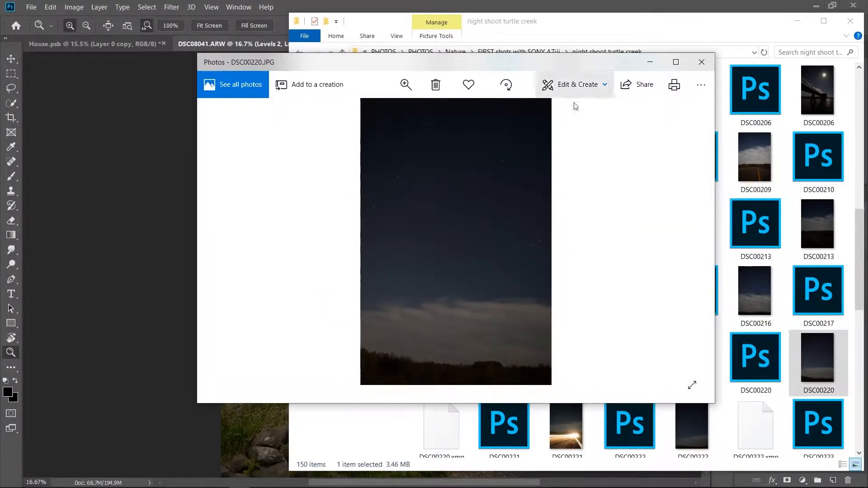
left_click(702, 68)
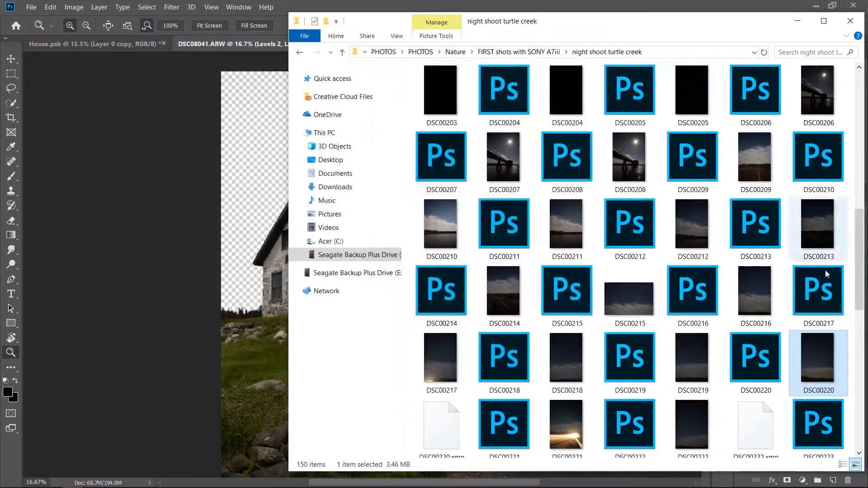
Step: Place the raw DSC00220 sky photo into the house document, setting Highlights +5, Shadows +3 and Whites +5 and reducing Vibrance in Camera Raw
left_click(768, 358)
left_click_drag(488, 366, 260, 264)
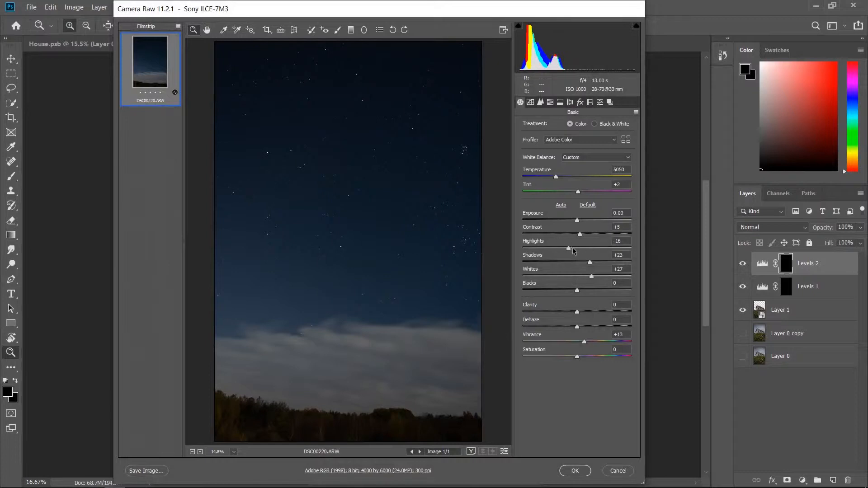
left_click_drag(574, 251, 581, 277)
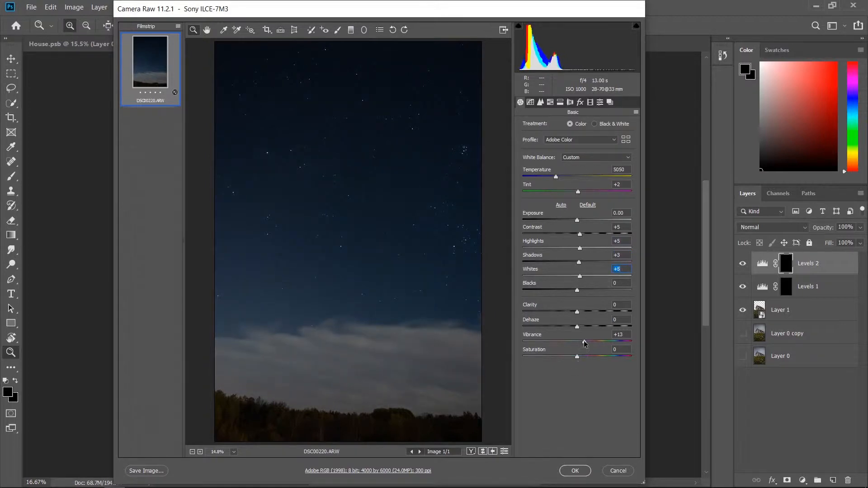
left_click_drag(583, 342, 575, 344)
Step: Set the sky photo's sharpening amount to 71 and luminance noise reduction to 20, and accept the raw settings
left_click(550, 103)
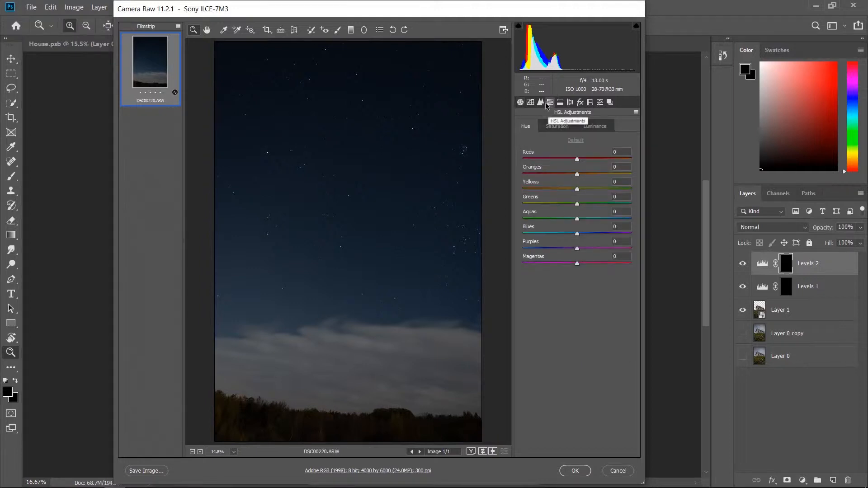
left_click(540, 102)
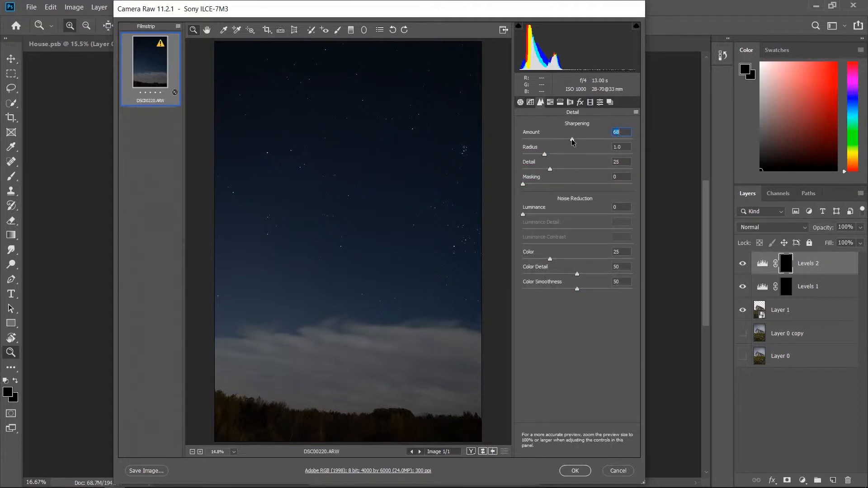
left_click_drag(530, 215, 546, 221)
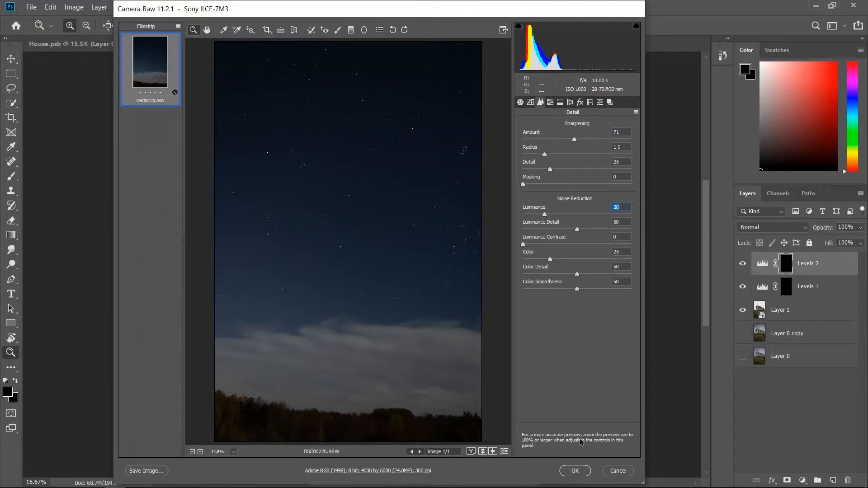
left_click(576, 471)
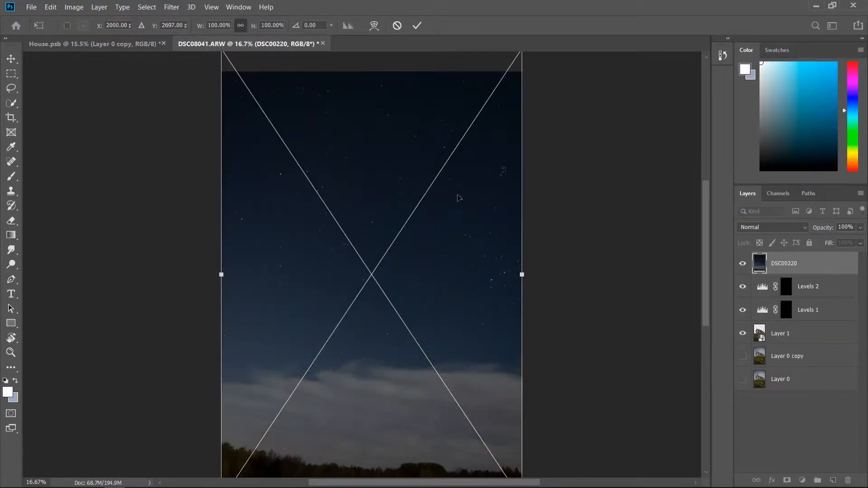
Step: Turn off snapping, move the placed night sky up to about Y 2601 px, and commit the placement
left_click_drag(465, 166, 454, 143)
left_click_drag(483, 234, 487, 232)
left_click(212, 12)
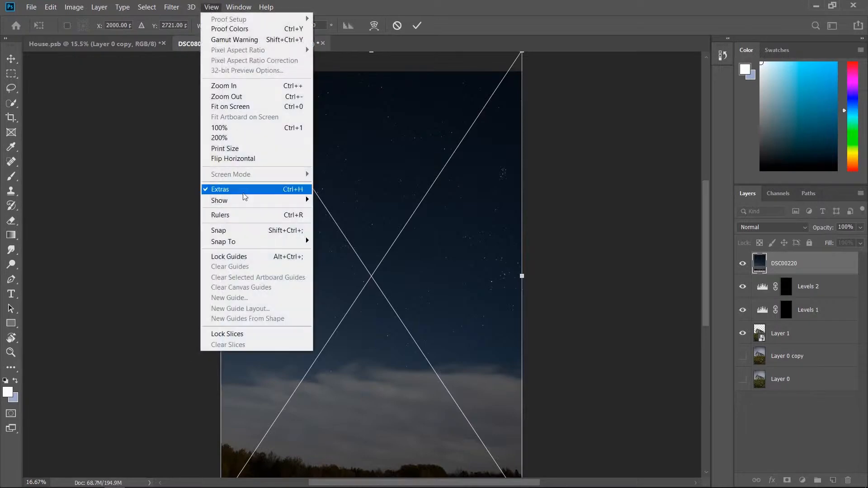
left_click(232, 231)
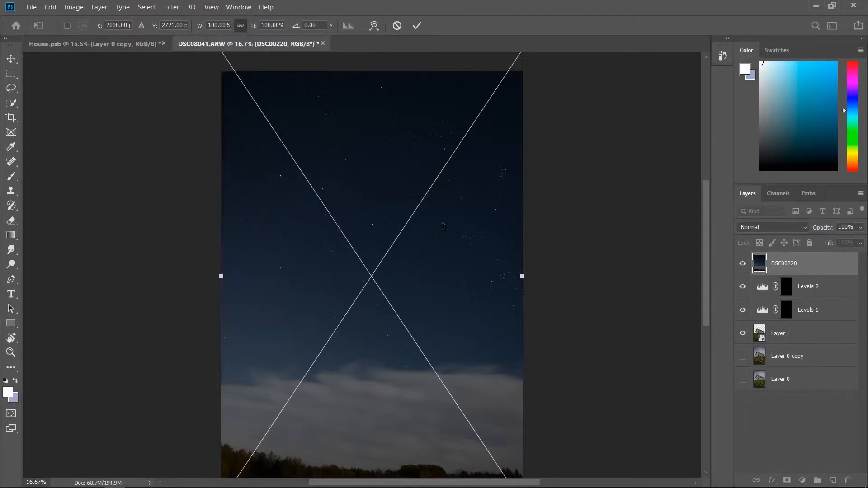
left_click_drag(478, 235, 478, 222)
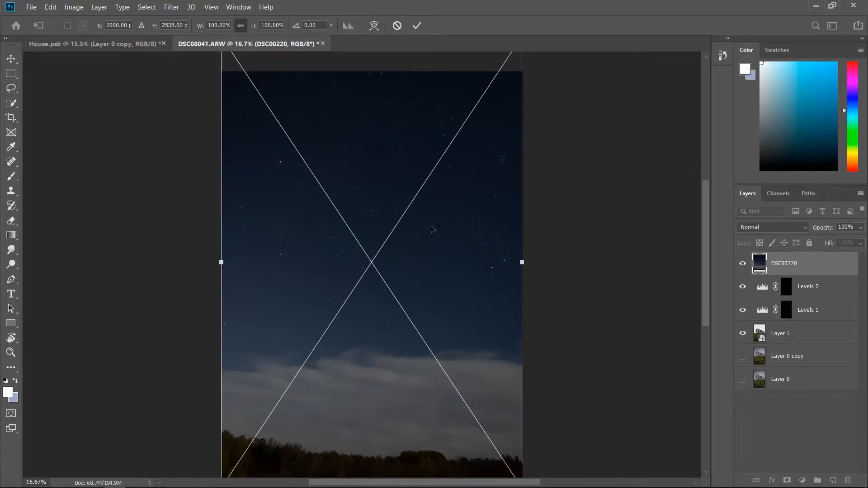
left_click_drag(432, 229, 434, 232)
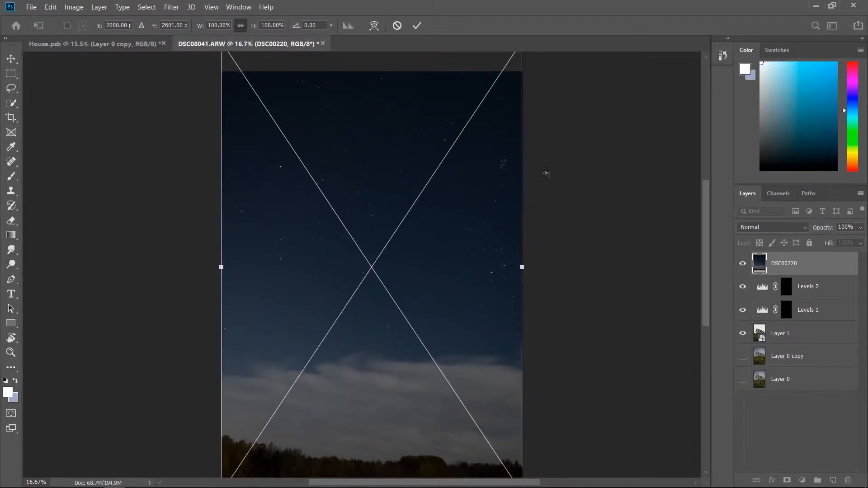
key("z")
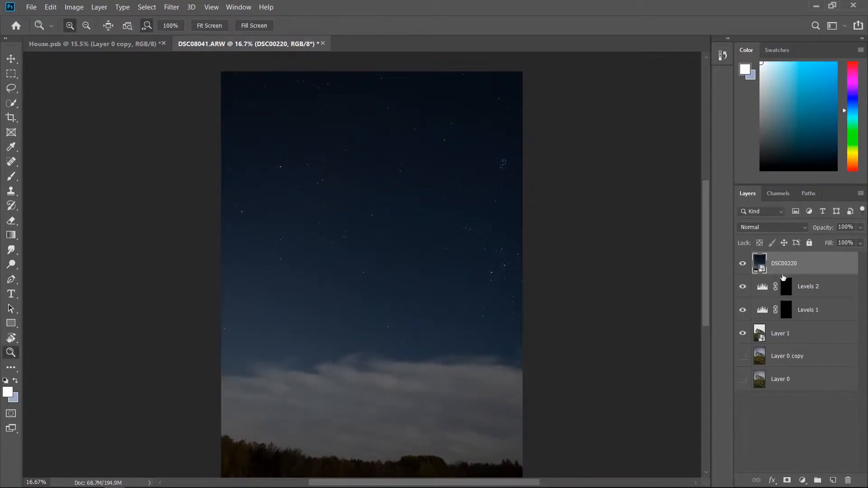
Step: Move the DSC00220 sky layer directly below Layer 1 so it sits behind the house cutout
left_click_drag(808, 260, 787, 345)
right_click(390, 240)
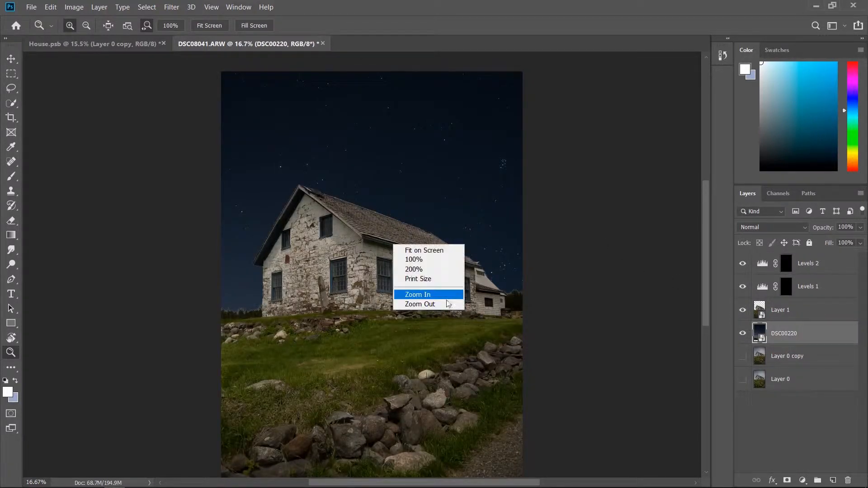
left_click(426, 305)
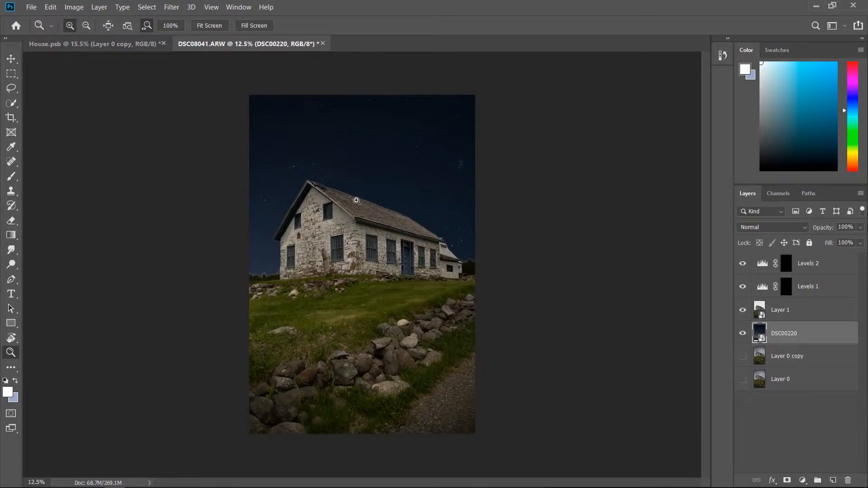
Step: Examine the cutout edges against the night sky at the tree lines on both sides of the house
left_click(379, 175)
left_click(378, 175)
left_click(171, 359)
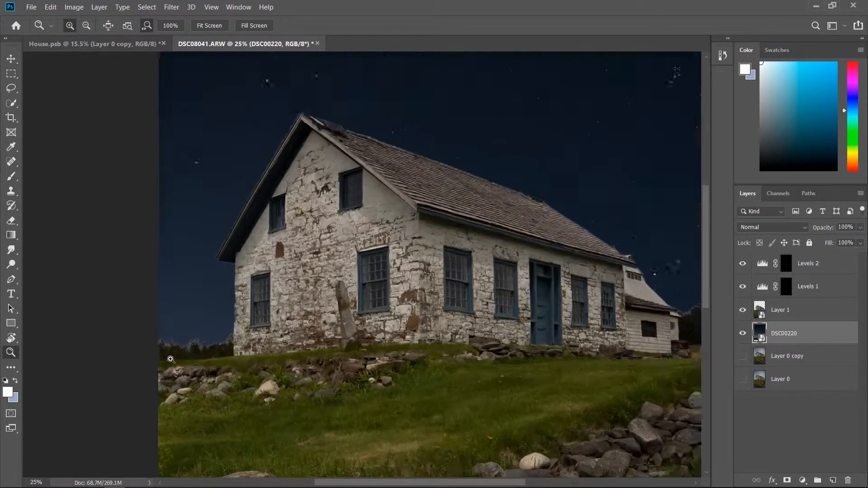
left_click(195, 344)
left_click(192, 340)
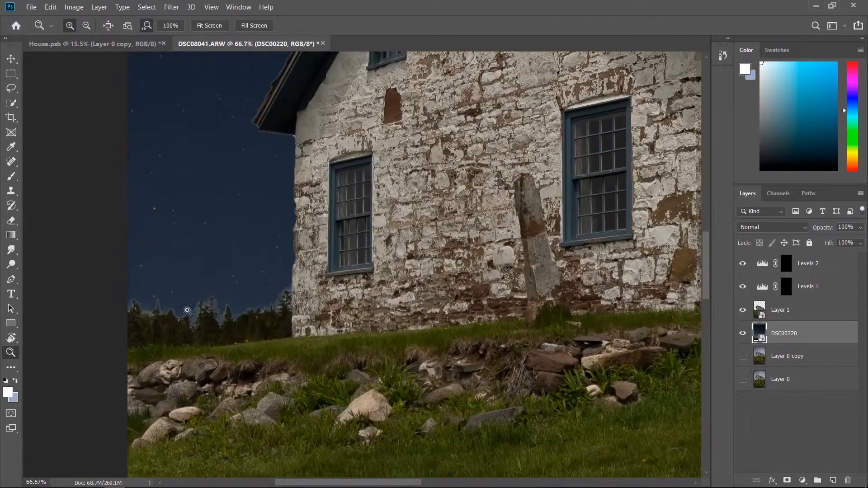
left_click(138, 311)
right_click(237, 318)
left_click(262, 322)
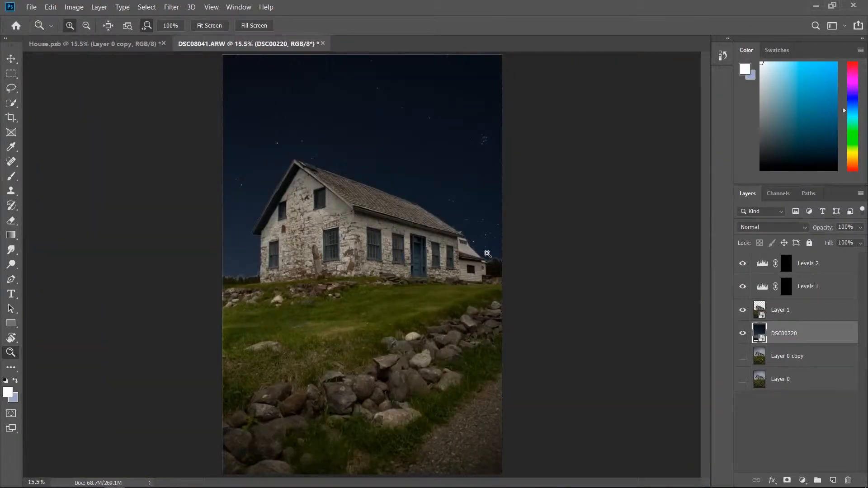
left_click_drag(488, 254, 537, 295)
right_click(537, 296)
left_click(565, 303)
left_click_drag(461, 237, 706, 333)
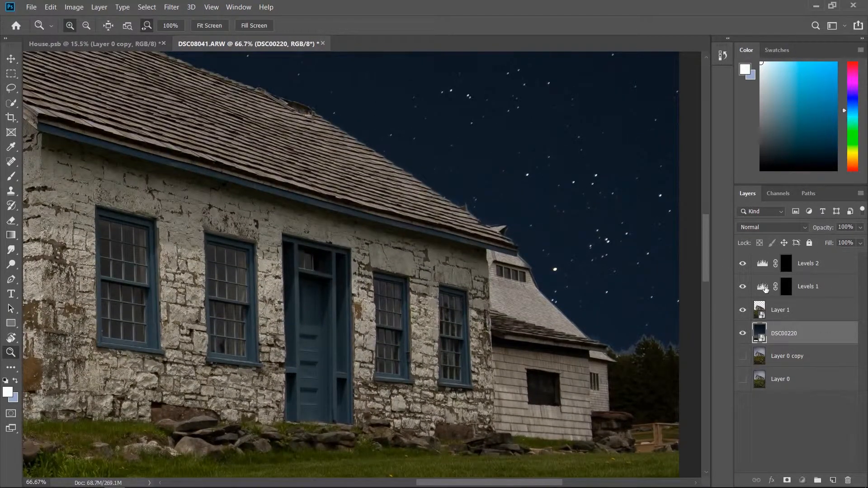
Step: Hide and reshow the Levels 2 adjustment to compare its effect on the scene
left_click(786, 289)
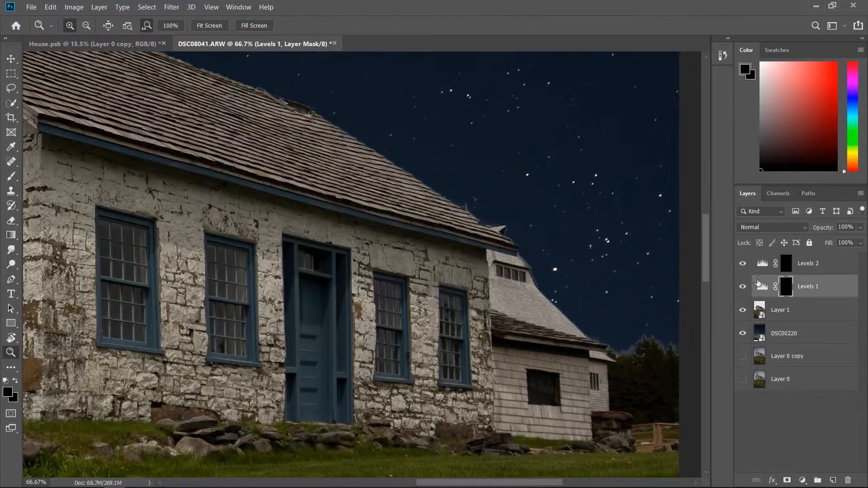
left_click(764, 264)
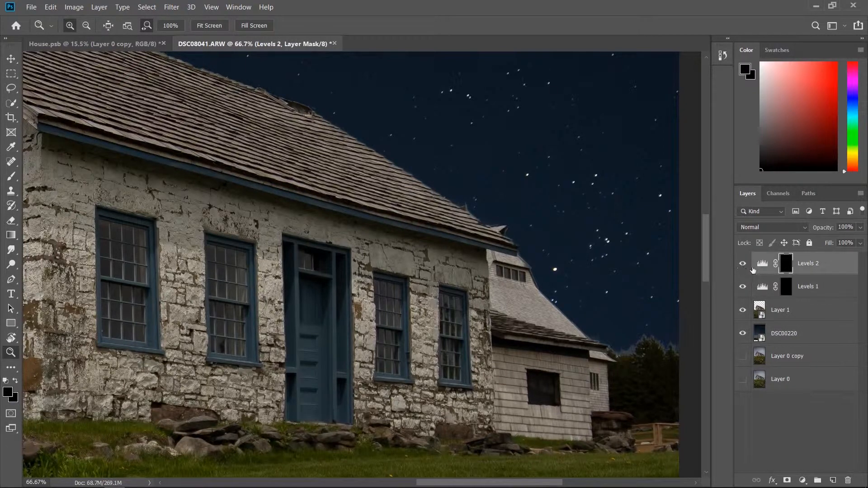
left_click(763, 263)
left_click(744, 263)
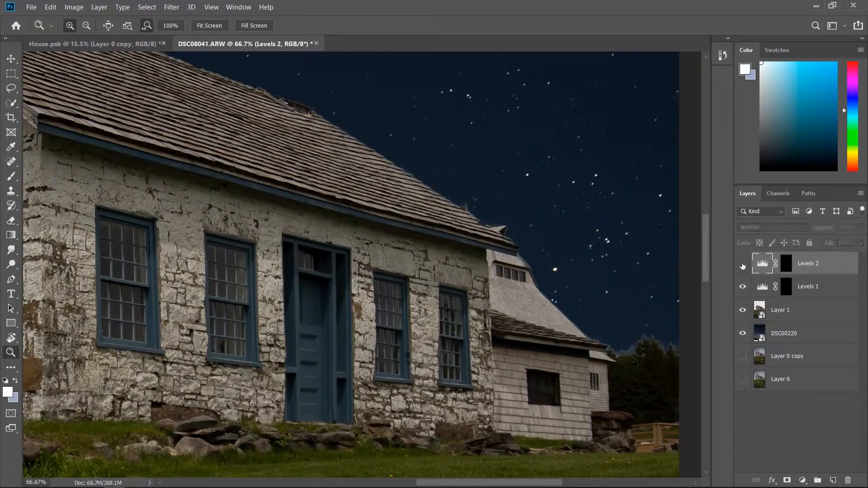
left_click(743, 263)
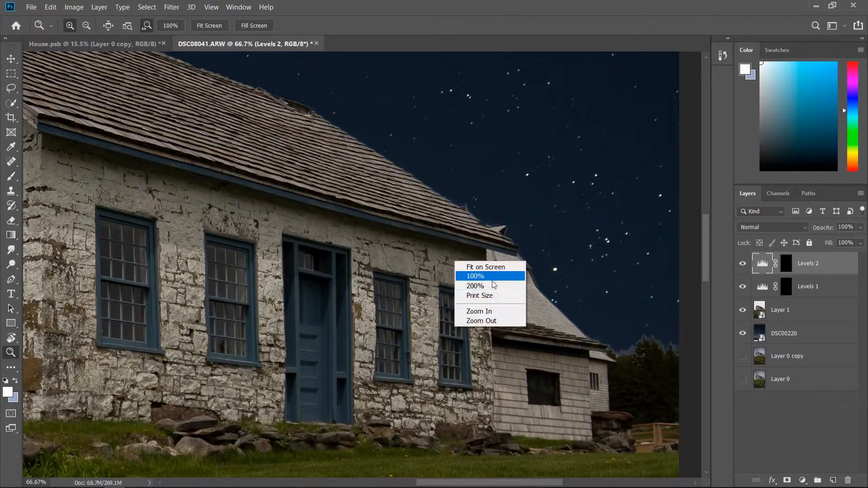
Step: Paint white on the Levels 2 mask over the trees beside the white annex, using a soft 448 px brush at 22% opacity
right_click(455, 261)
left_click(482, 320)
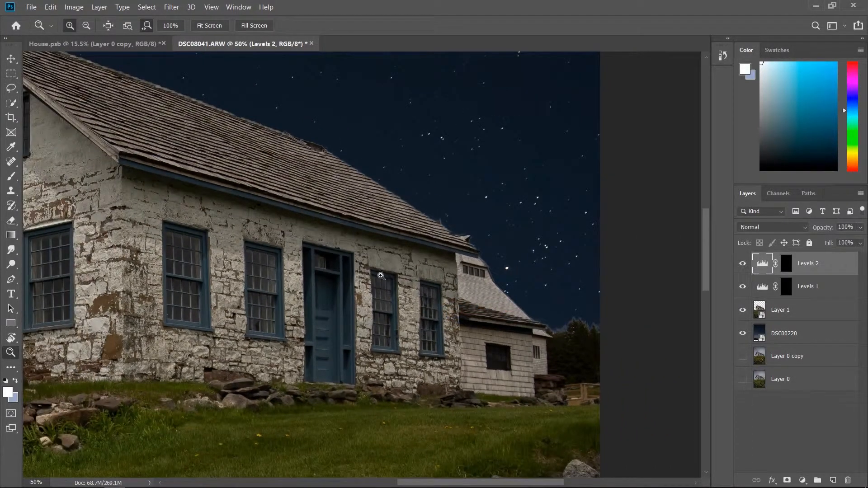
right_click(382, 276)
left_click(429, 336)
right_click(307, 317)
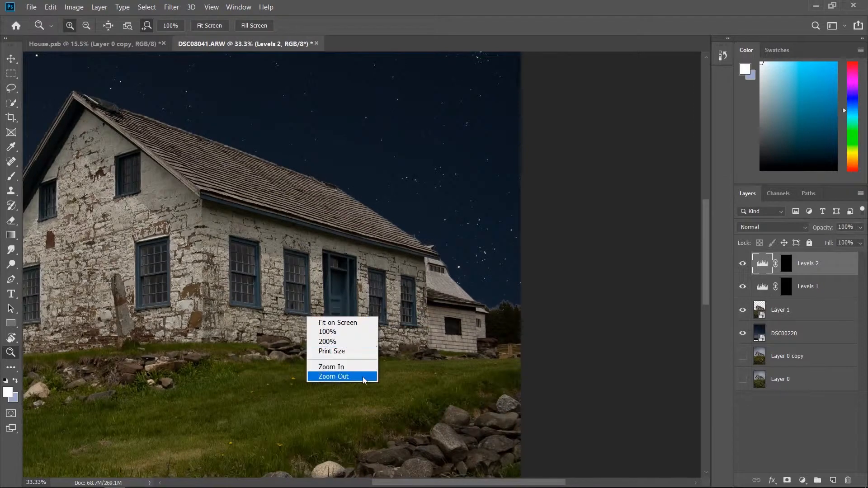
left_click(337, 376)
left_click_drag(249, 284, 361, 262)
left_click_drag(412, 217, 425, 255)
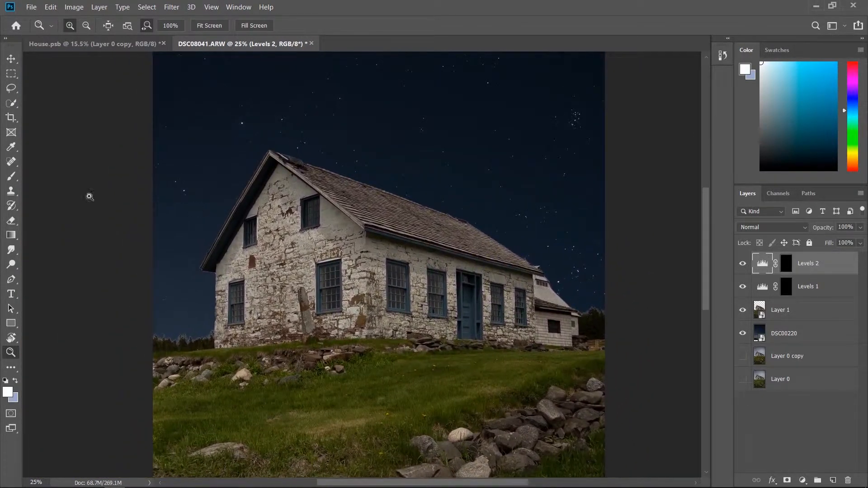
left_click(11, 177)
left_click(786, 263)
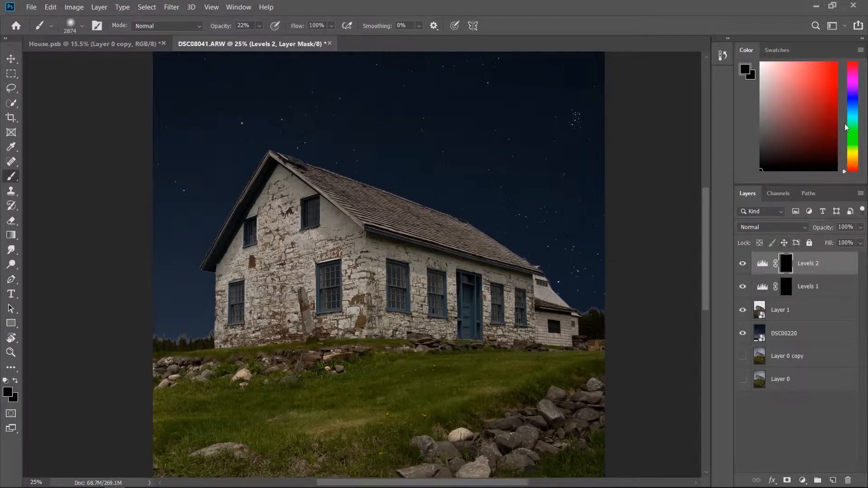
key("x")
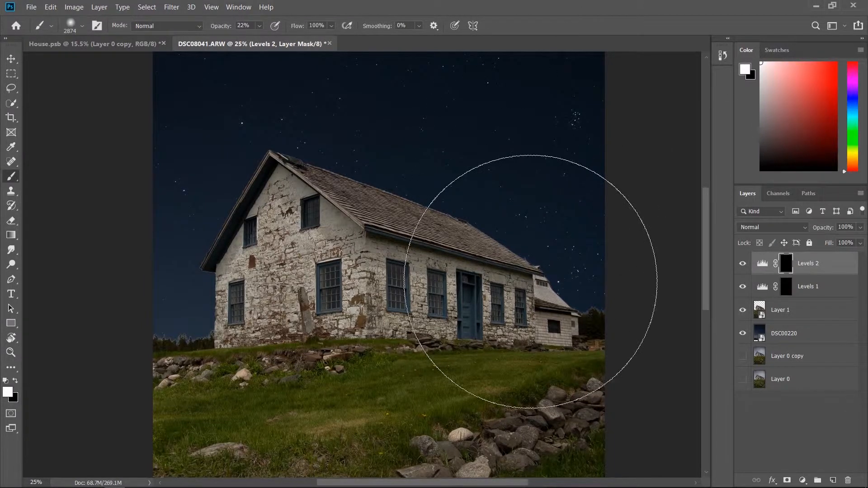
right_click(579, 253)
left_click_drag(704, 279, 695, 278)
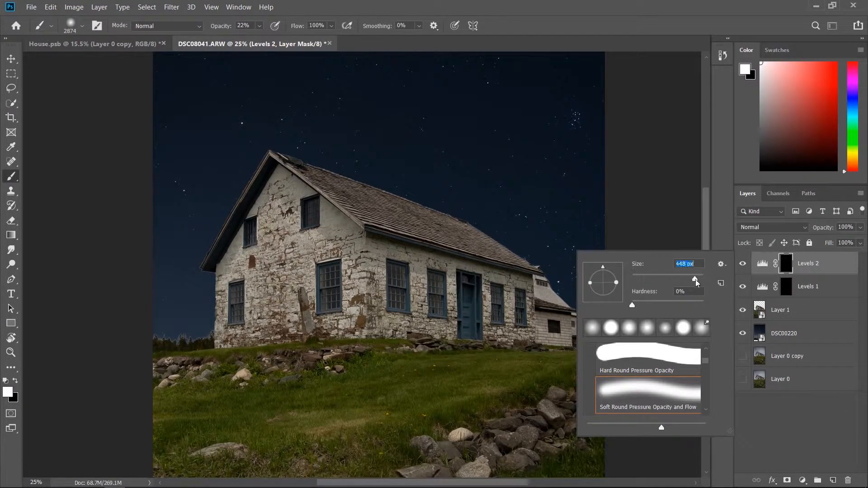
key("Return")
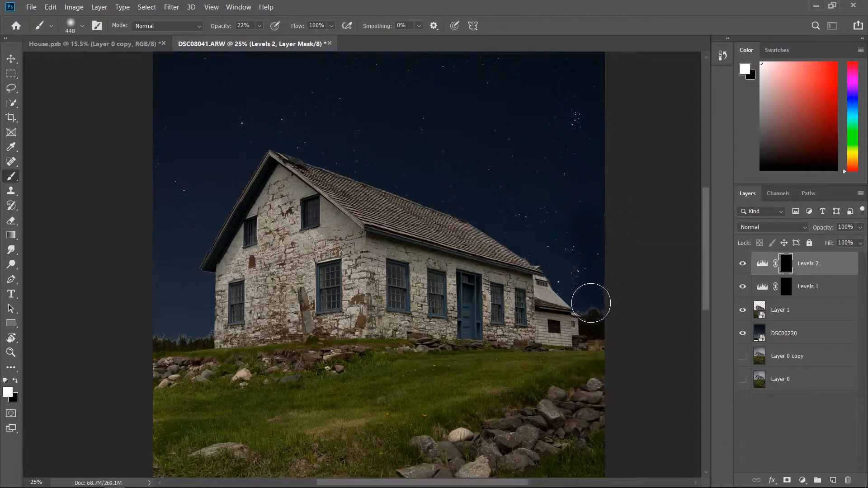
left_click_drag(595, 303, 596, 310)
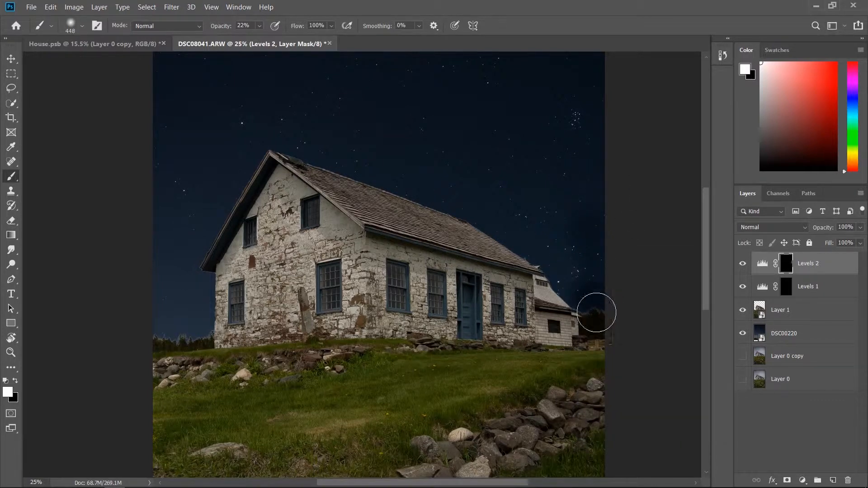
Step: Clip the Levels 2 and Levels 1 adjustments to the Layer 1 house cutout
double_click(762, 265)
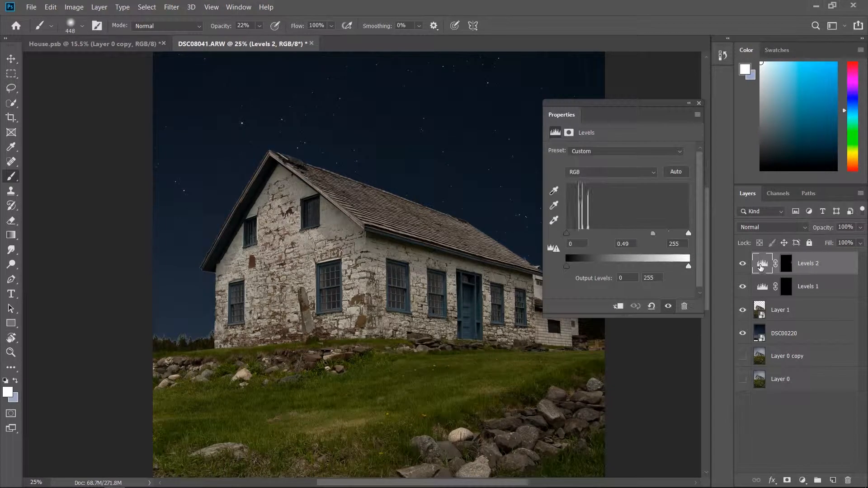
left_click(618, 307)
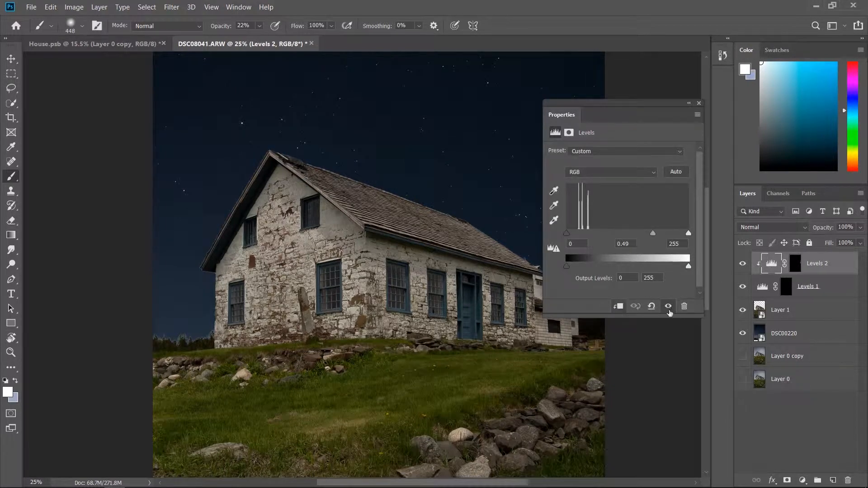
left_click(764, 287)
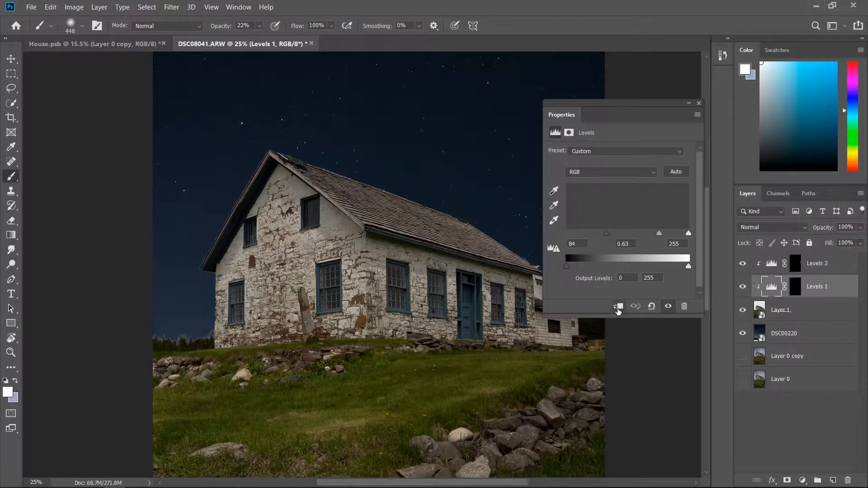
left_click(700, 103)
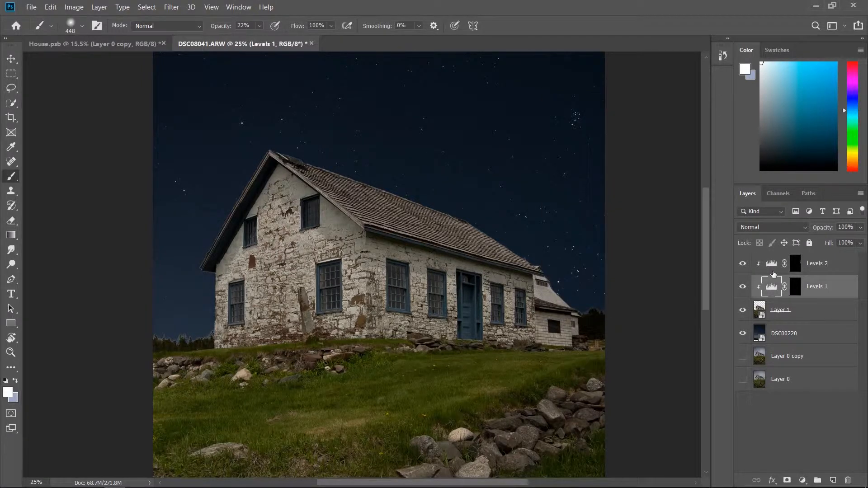
Step: Lower the Levels 2 adjustment's white output level to 79
left_click(795, 264)
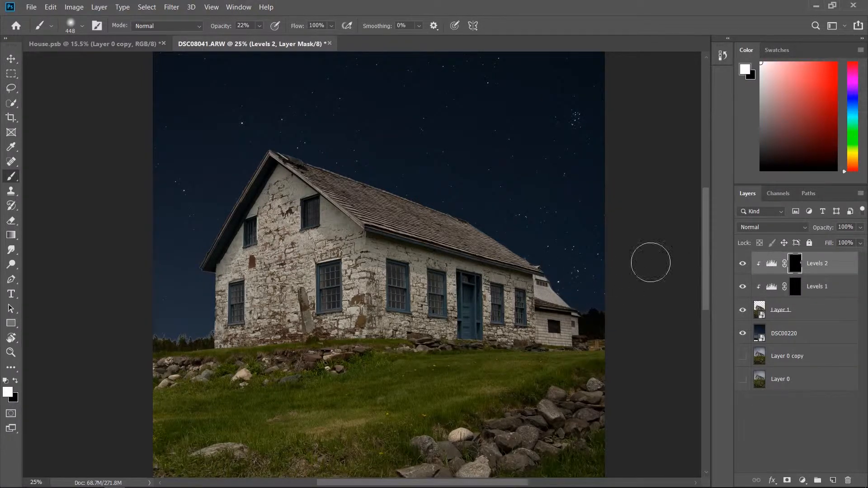
double_click(772, 263)
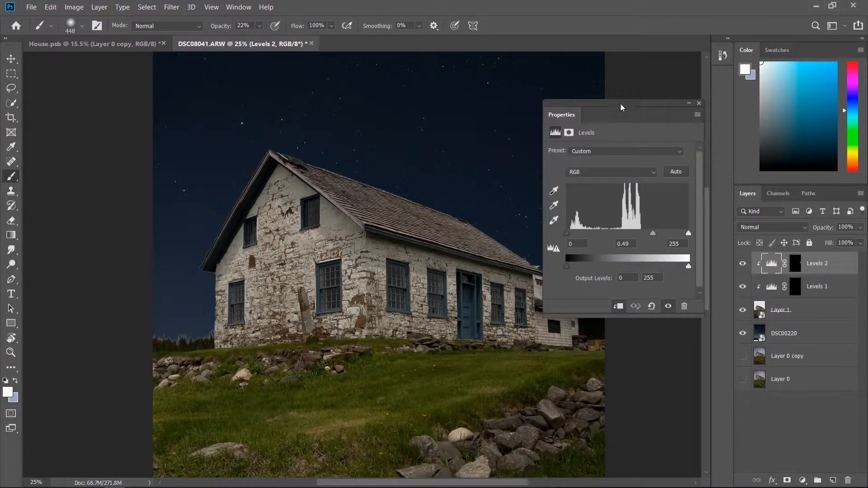
left_click_drag(621, 107, 354, 109)
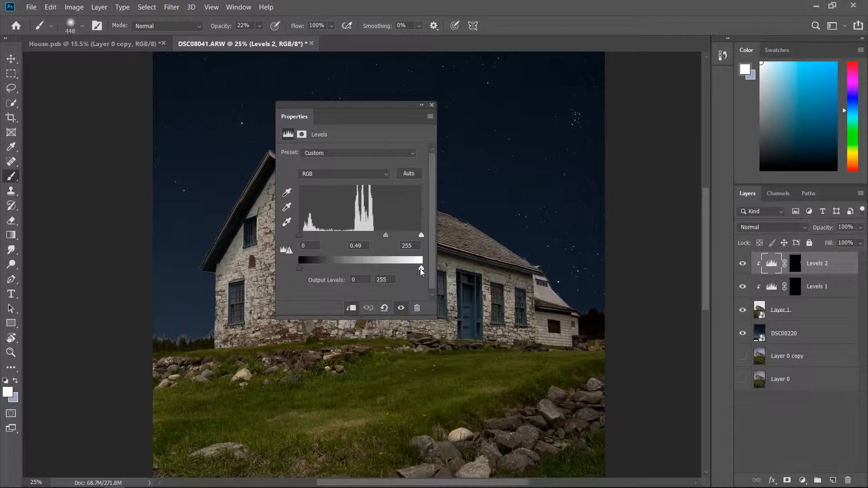
left_click_drag(422, 269, 347, 270)
left_click(432, 105)
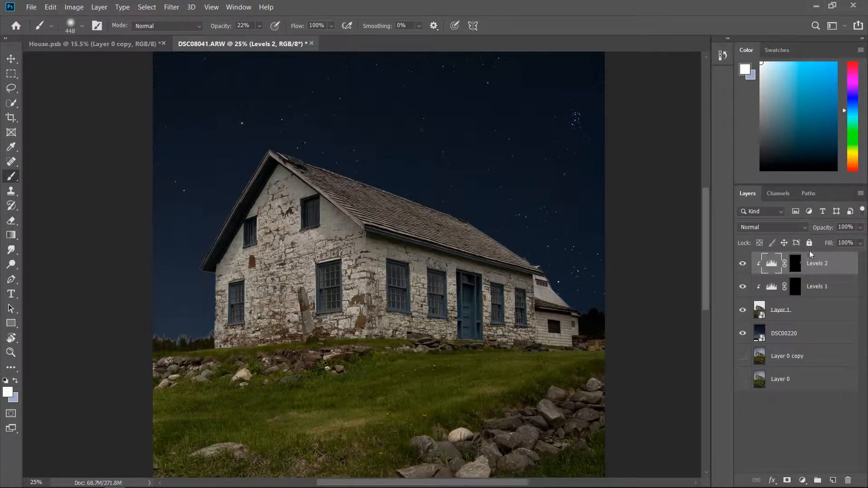
Step: Paint white on the Levels 2 mask over the tree line beside the house's stone gable wall
key("z")
left_click_drag(601, 310, 604, 311)
right_click(574, 302)
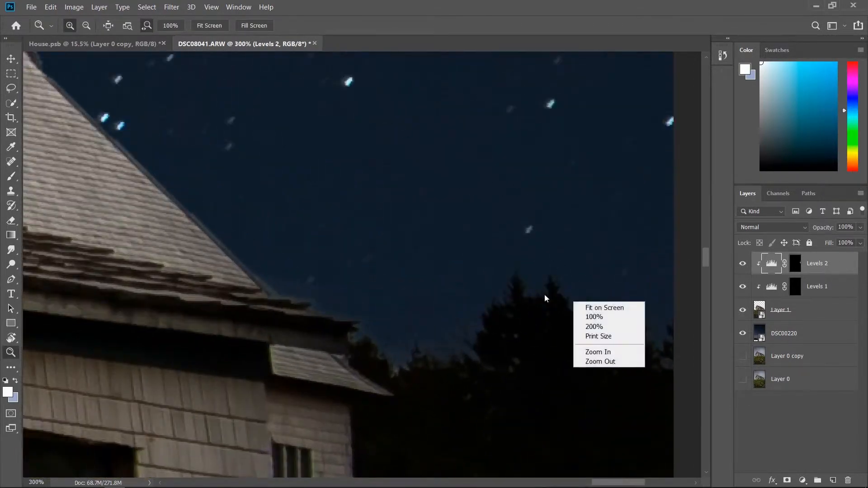
left_click(621, 308)
left_click_drag(195, 263, 195, 263)
left_click(795, 264)
key("d")
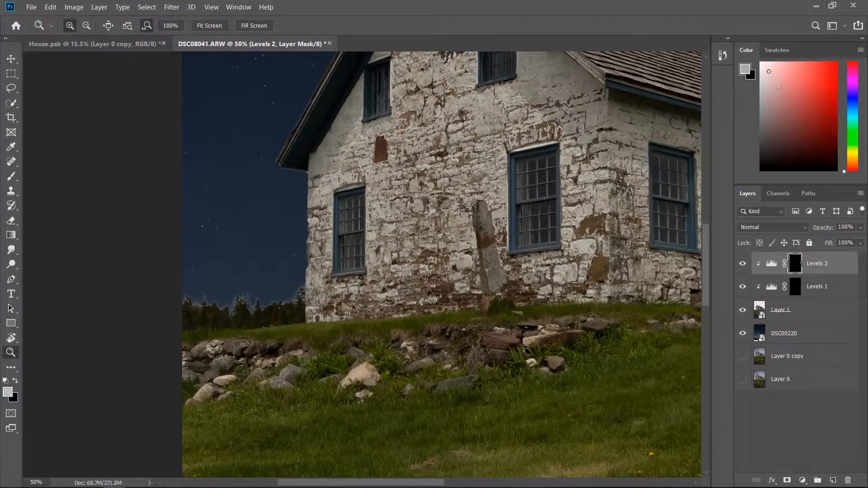
key("x")
left_click(12, 177)
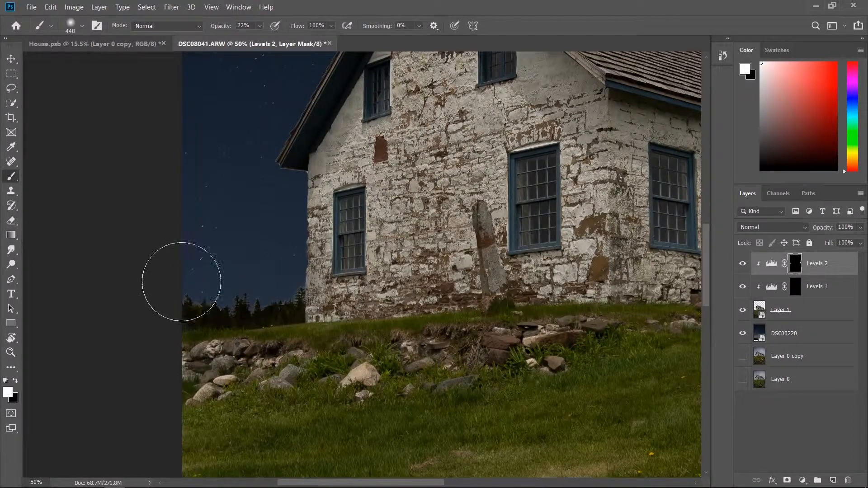
mouse_move(255, 282)
left_mouse_down()
mouse_move(287, 285)
mouse_move(279, 246)
mouse_move(242, 205)
mouse_move(265, 149)
mouse_move(256, 154)
mouse_move(294, 97)
mouse_move(258, 143)
left_mouse_up()
Step: Reduce the soft brush to 338 px and paint white on the Levels 2 mask along the gable's outer roof edge and the ridge
left_click_drag(300, 172, 284, 311)
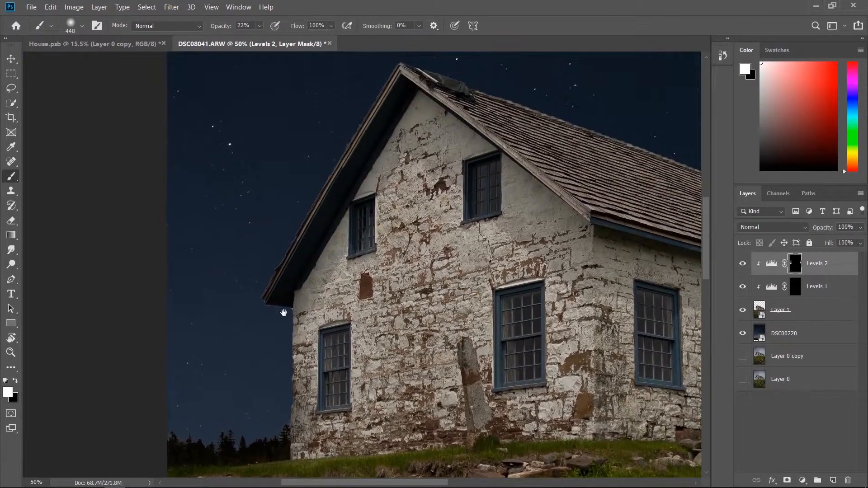
right_click(237, 269)
left_click_drag(357, 297, 354, 297)
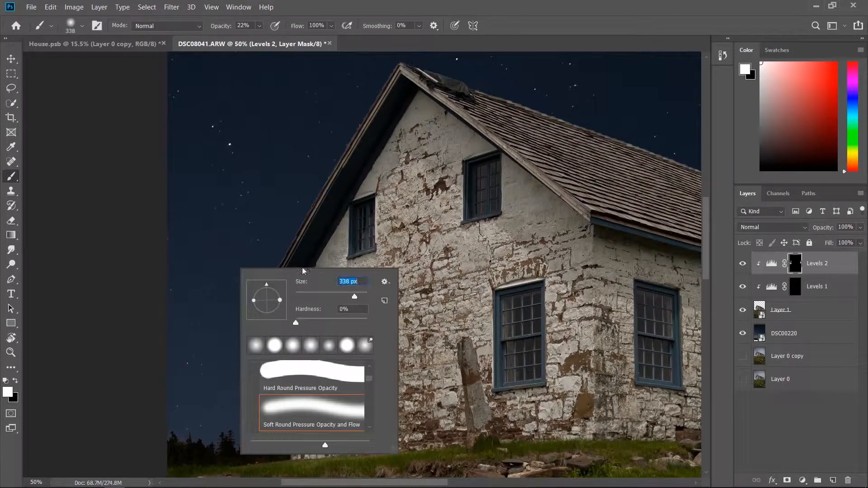
key("Return")
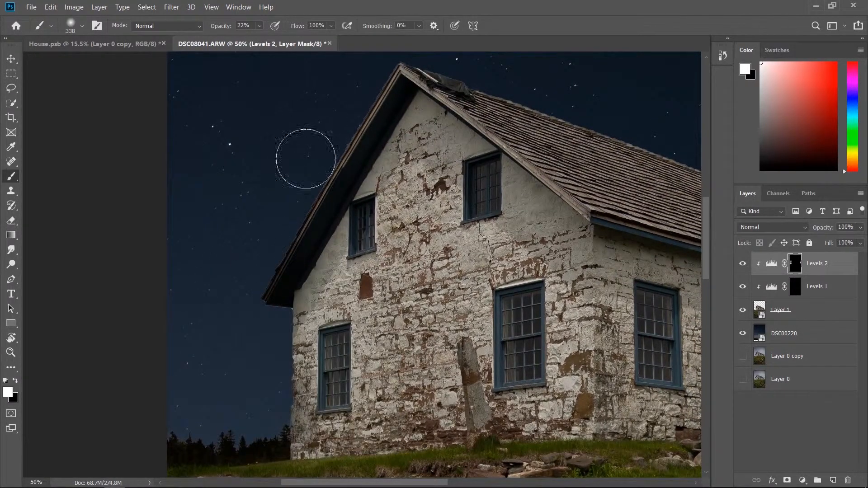
left_click_drag(322, 143, 274, 271)
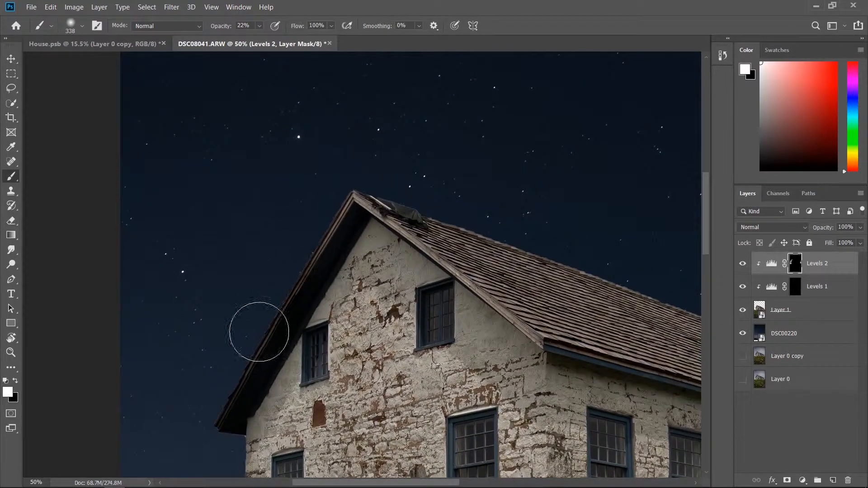
mouse_move(369, 179)
left_mouse_down()
mouse_move(523, 198)
mouse_move(325, 169)
mouse_move(348, 204)
left_mouse_up()
mouse_move(456, 236)
left_mouse_down()
mouse_move(579, 269)
mouse_move(545, 282)
mouse_move(589, 305)
mouse_move(617, 356)
mouse_move(673, 383)
left_mouse_up()
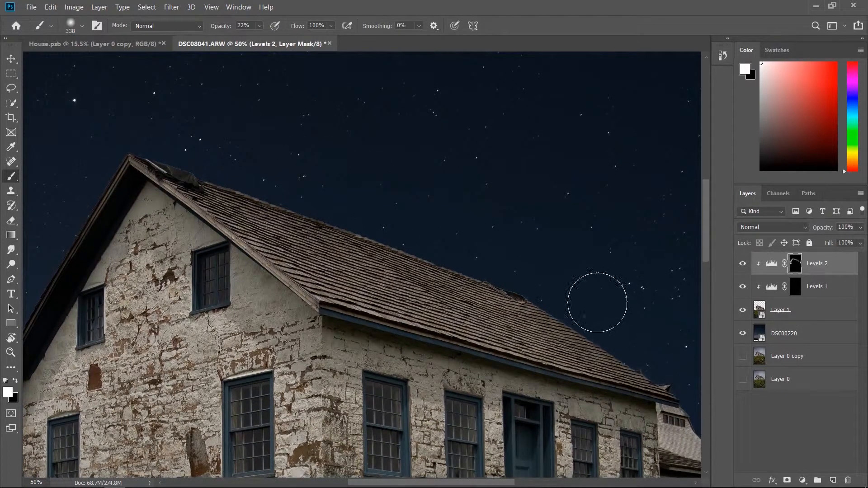
Step: Review the Levels 2 adjustment's settings and reselect its layer mask, with the annex end of the roof in view
left_click(769, 267)
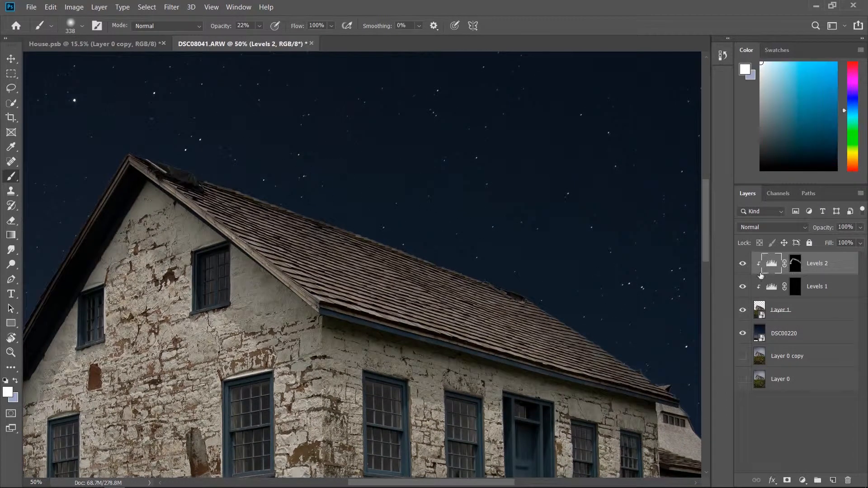
double_click(771, 267)
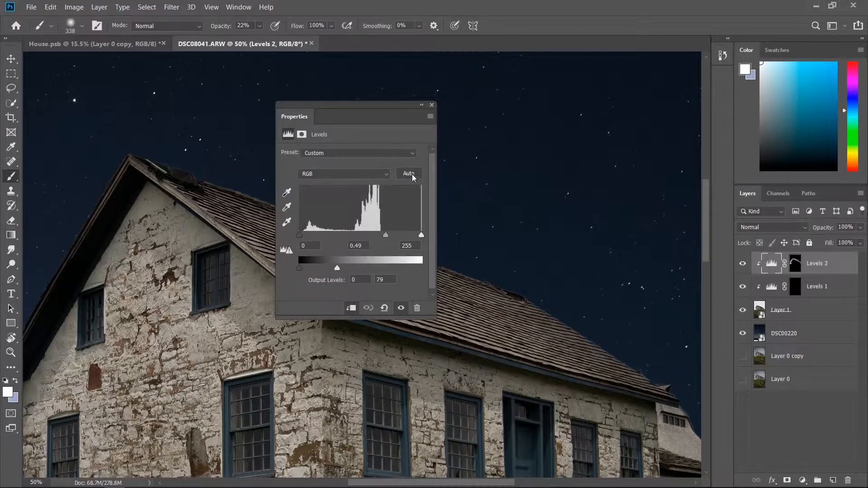
left_click(432, 105)
left_click_drag(569, 305, 398, 187)
left_click(796, 263)
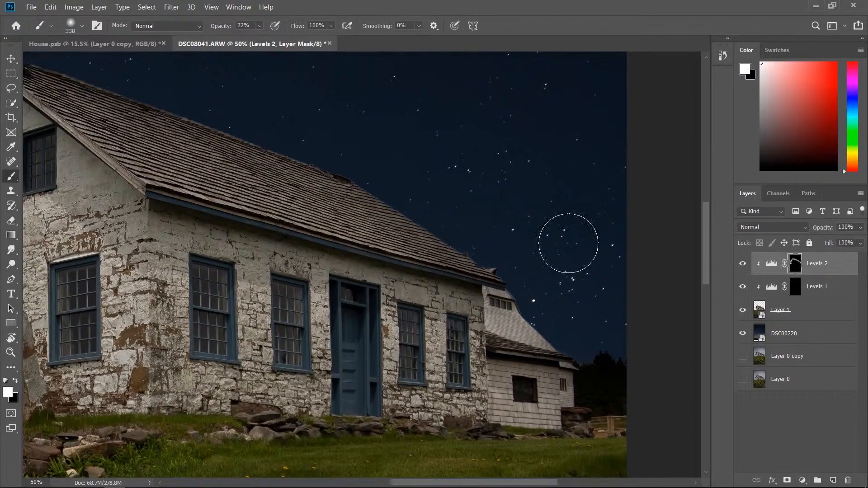
Step: Paint white on the Levels 2 mask along the annex roof's edge, and review the Levels 2 and Levels 1 settings
mouse_move(551, 310)
left_mouse_down()
mouse_move(597, 329)
mouse_move(529, 257)
mouse_move(589, 341)
left_mouse_up()
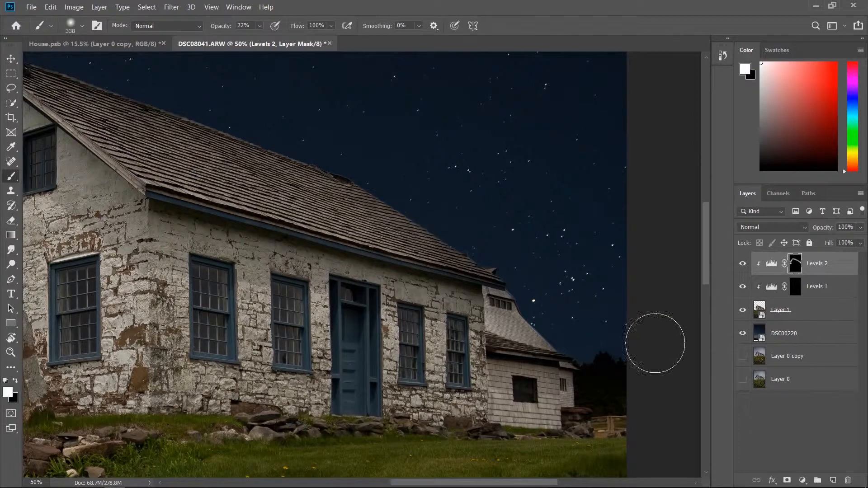
double_click(778, 265)
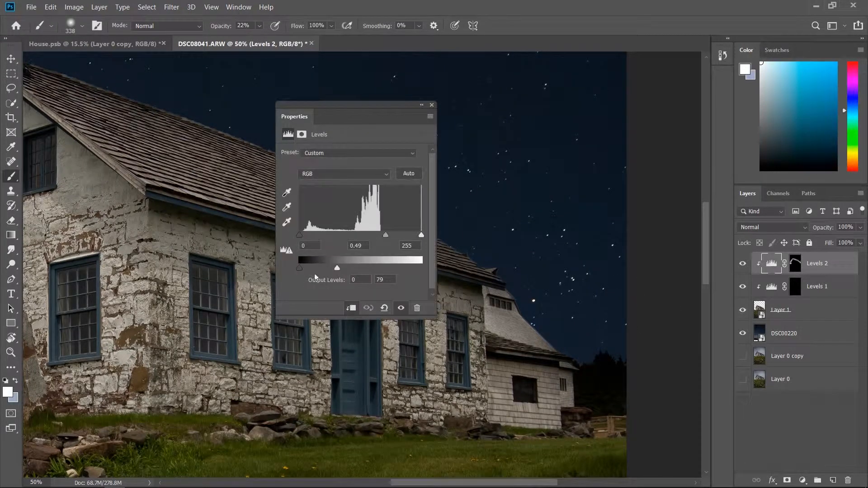
left_click_drag(300, 235, 338, 240)
left_click(764, 292)
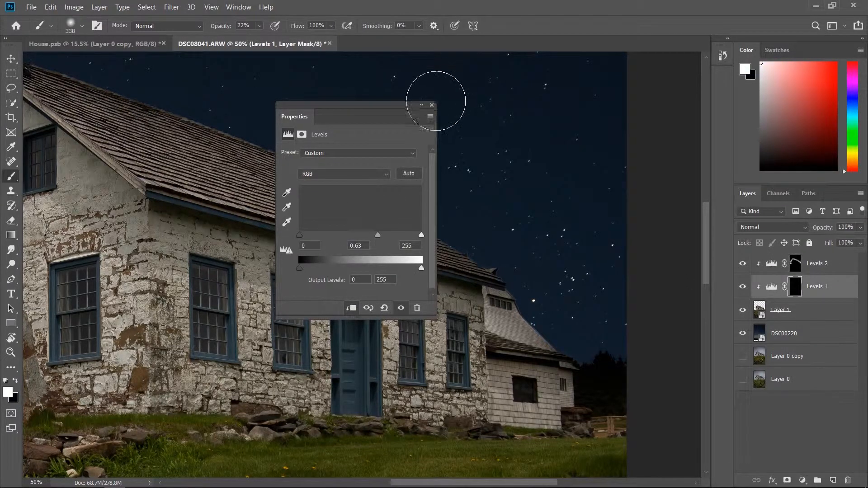
left_click(432, 104)
Step: Enlarge the soft brush to 2520 px and paint white on the Levels 1 mask over the foreground and the areas surrounding the house
key("z")
right_click(351, 238)
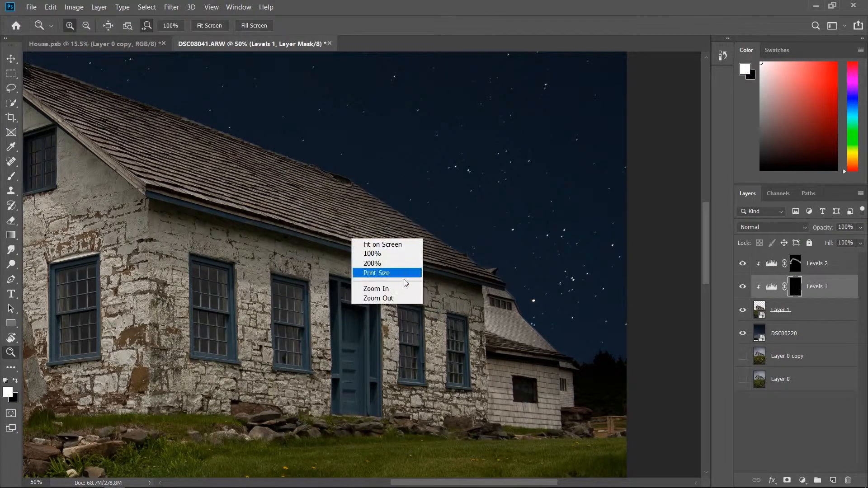
left_click(402, 297)
right_click(221, 237)
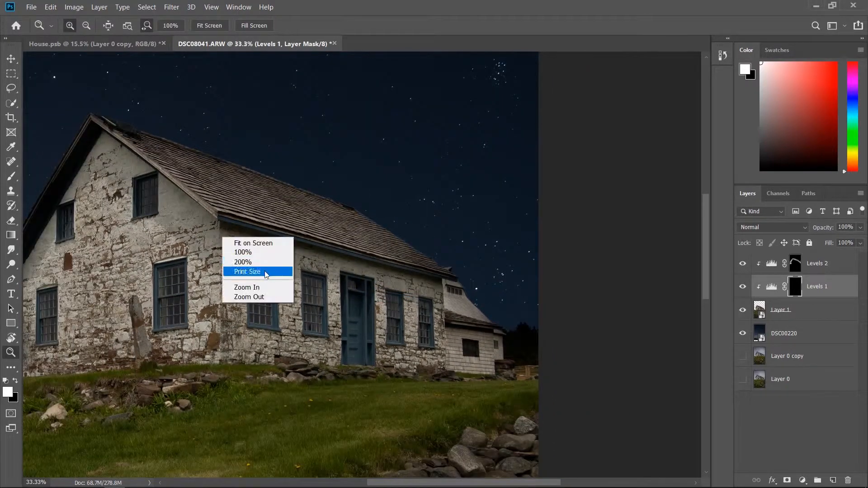
left_click(254, 243)
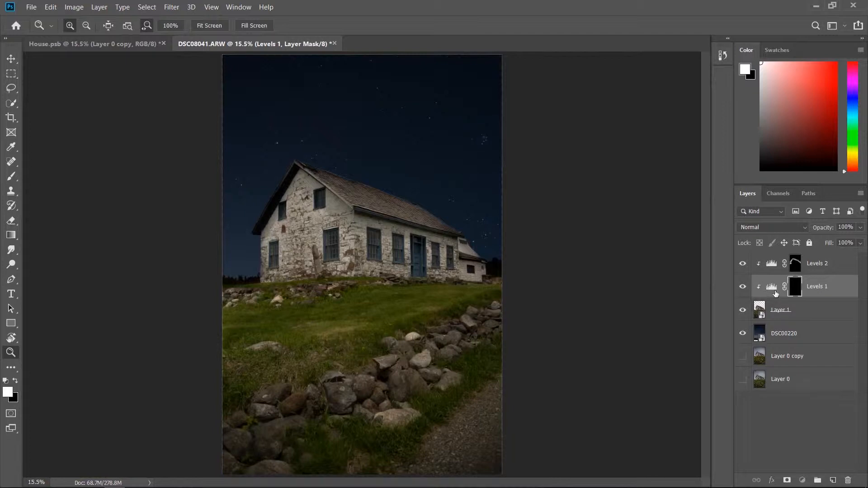
left_click(16, 177)
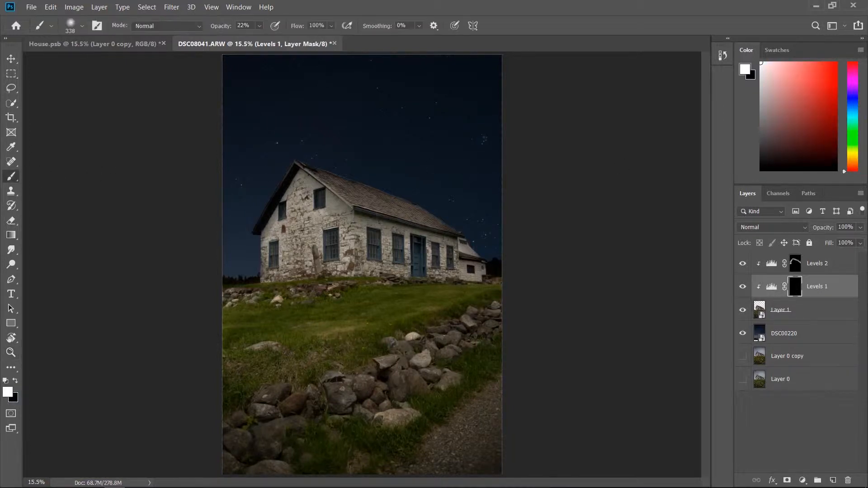
right_click(438, 238)
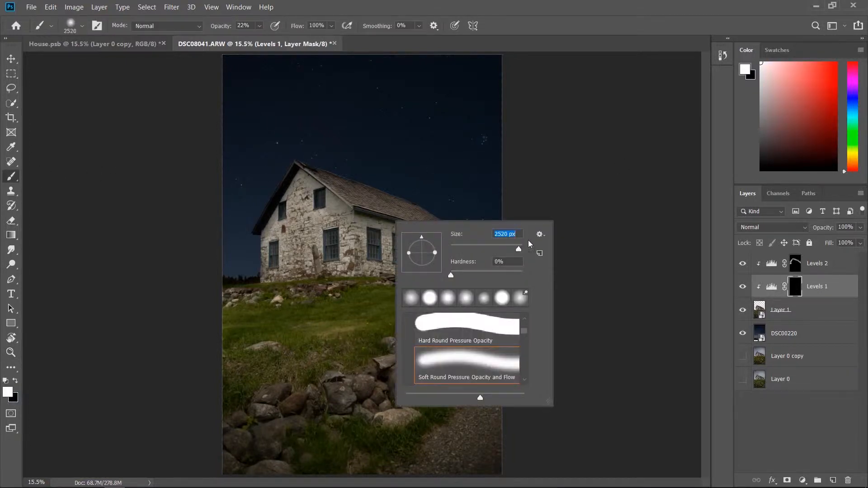
left_click(494, 109)
mouse_move(336, 150)
left_mouse_down()
mouse_move(365, 176)
mouse_move(463, 154)
mouse_move(442, 194)
left_mouse_up()
mouse_move(478, 411)
left_mouse_down()
mouse_move(161, 403)
mouse_move(260, 395)
mouse_move(454, 445)
mouse_move(265, 392)
mouse_move(430, 390)
mouse_move(260, 408)
mouse_move(333, 376)
mouse_move(216, 426)
mouse_move(529, 453)
mouse_move(247, 487)
mouse_move(301, 486)
mouse_move(354, 363)
mouse_move(332, 356)
mouse_move(246, 393)
mouse_move(411, 317)
mouse_move(427, 279)
mouse_move(430, 192)
mouse_move(298, 166)
mouse_move(311, 114)
mouse_move(275, 137)
mouse_move(533, 201)
left_mouse_up()
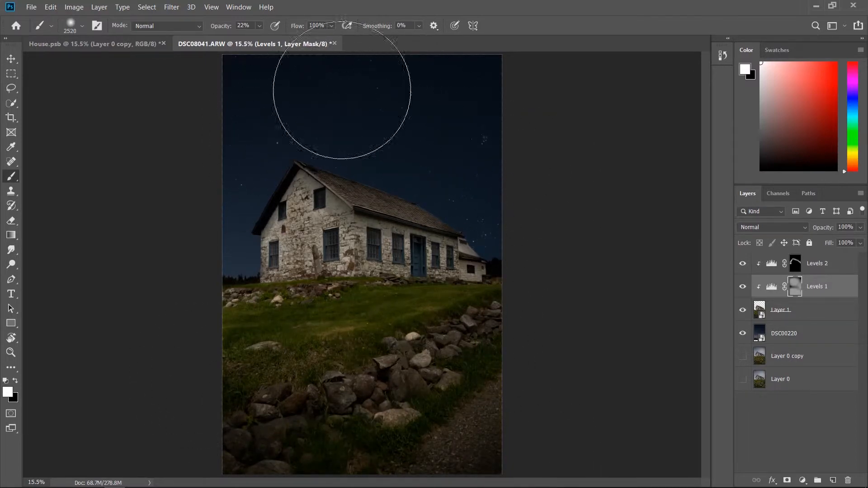
Step: Paint white on the Levels 2 mask over the stone wall, path and grass in the foreground and beside the annex
key("alt+bracketright")
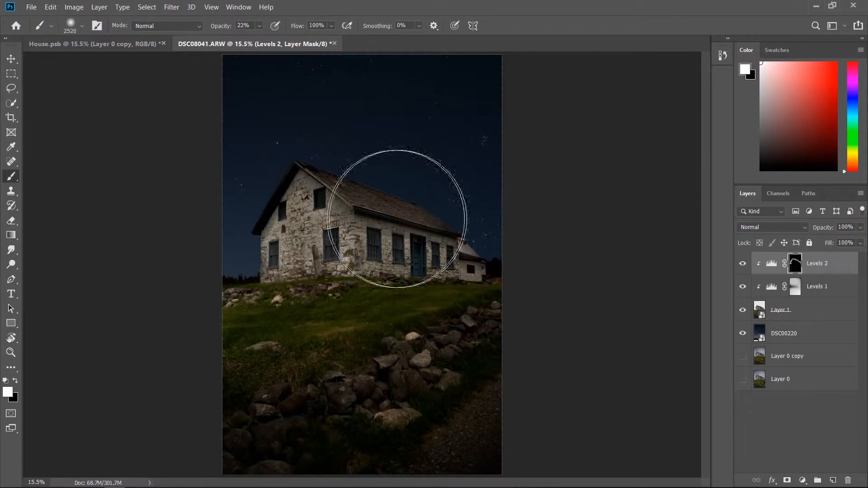
mouse_move(440, 415)
left_mouse_down()
mouse_move(204, 410)
mouse_move(414, 403)
mouse_move(469, 360)
left_mouse_up()
mouse_move(534, 430)
left_mouse_down()
mouse_move(514, 456)
mouse_move(576, 399)
mouse_move(365, 476)
mouse_move(227, 481)
mouse_move(349, 396)
mouse_move(248, 378)
mouse_move(348, 364)
mouse_move(261, 364)
mouse_move(394, 394)
mouse_move(434, 375)
mouse_move(548, 372)
mouse_move(531, 459)
mouse_move(505, 447)
mouse_move(517, 437)
mouse_move(396, 451)
mouse_move(154, 361)
mouse_move(333, 413)
mouse_move(522, 401)
mouse_move(474, 426)
mouse_move(482, 449)
mouse_move(466, 448)
mouse_move(497, 412)
mouse_move(541, 407)
mouse_move(432, 468)
mouse_move(390, 380)
mouse_move(485, 355)
mouse_move(576, 365)
mouse_move(480, 423)
left_mouse_up()
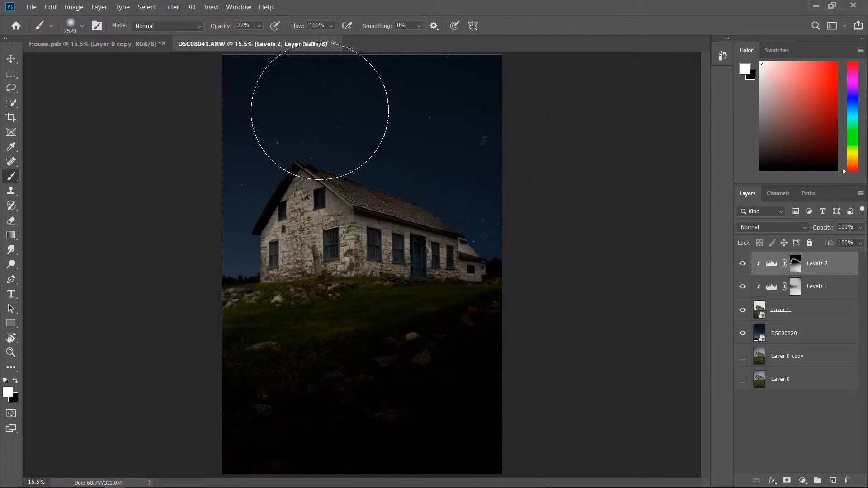
mouse_move(494, 219)
left_mouse_down()
mouse_move(451, 216)
mouse_move(316, 321)
mouse_move(251, 350)
mouse_move(503, 302)
mouse_move(457, 303)
left_mouse_up()
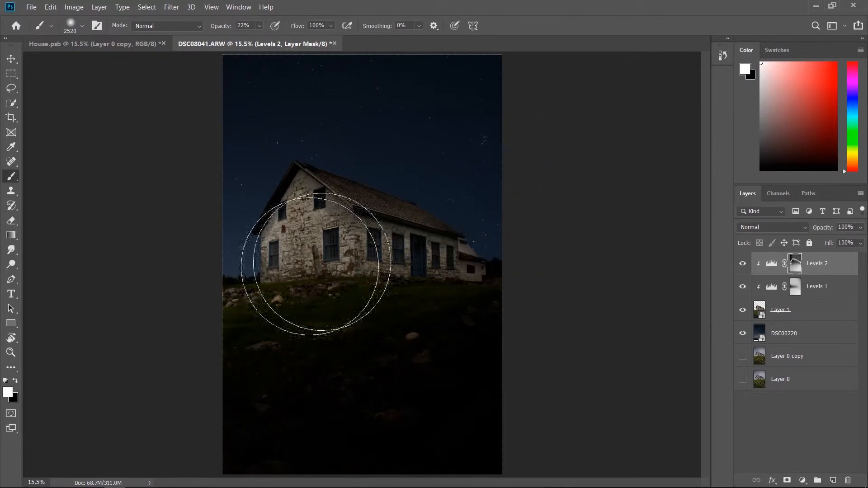
Step: Lower the brush opacity to 16% and paint black on the Levels 2 mask to bring back some light around the house
key("x")
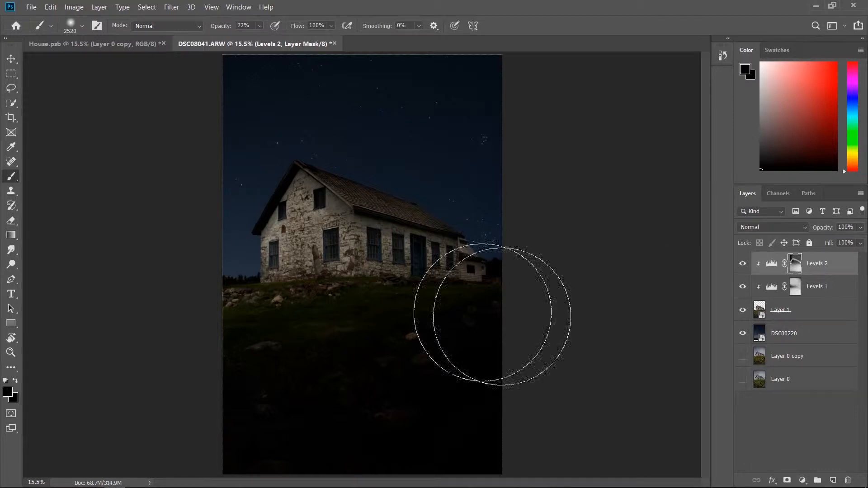
left_click(258, 27)
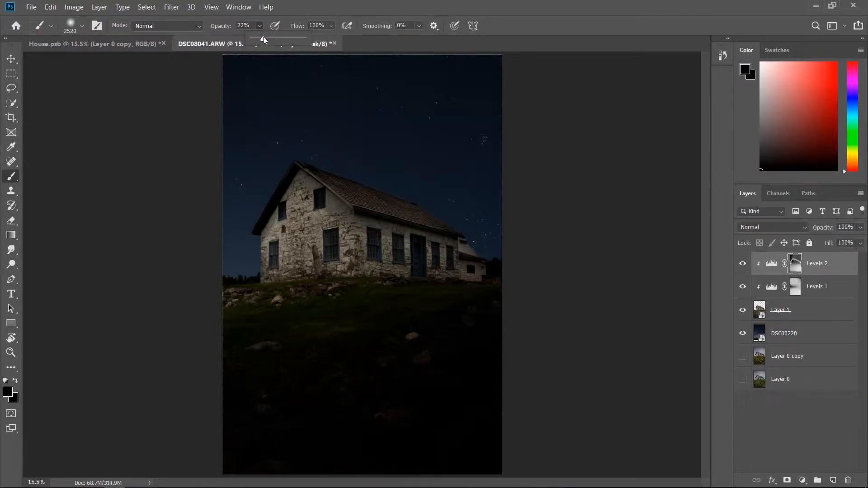
left_click_drag(263, 40, 260, 40)
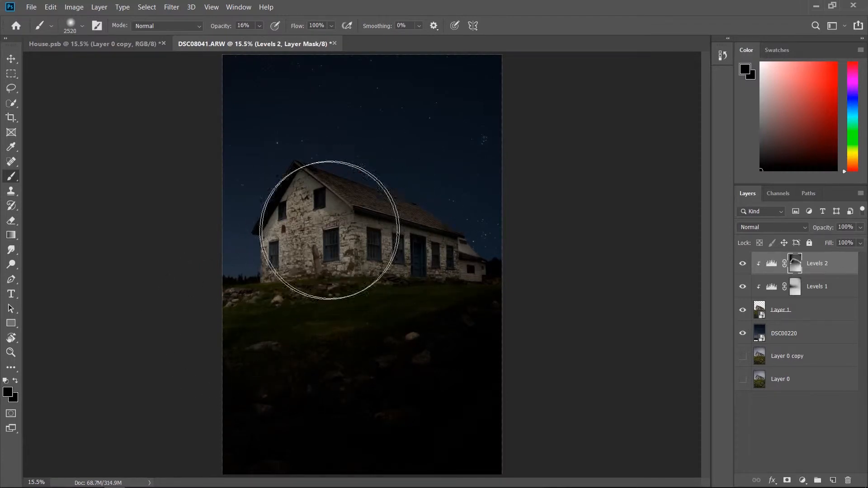
Step: Group Layer 1, Levels 1 and Levels 2 and name the group House
left_click(772, 263)
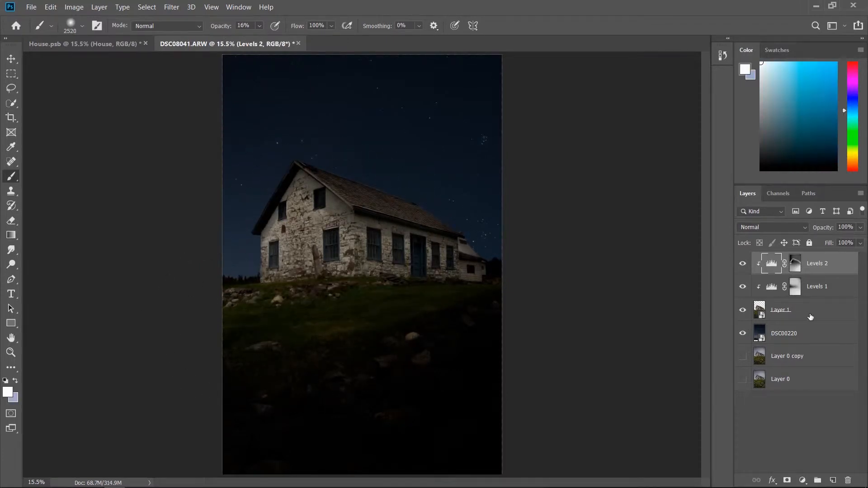
left_click(836, 313)
left_click(845, 284, "shift")
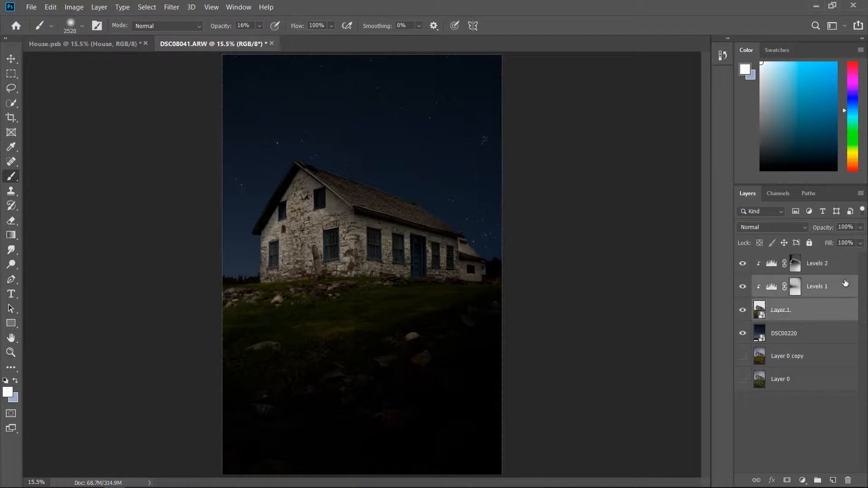
left_click(842, 262, "shift")
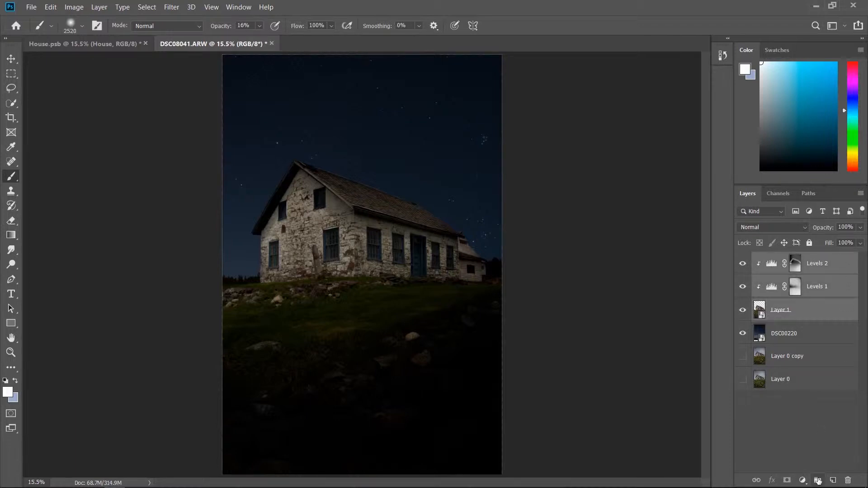
left_click(818, 481)
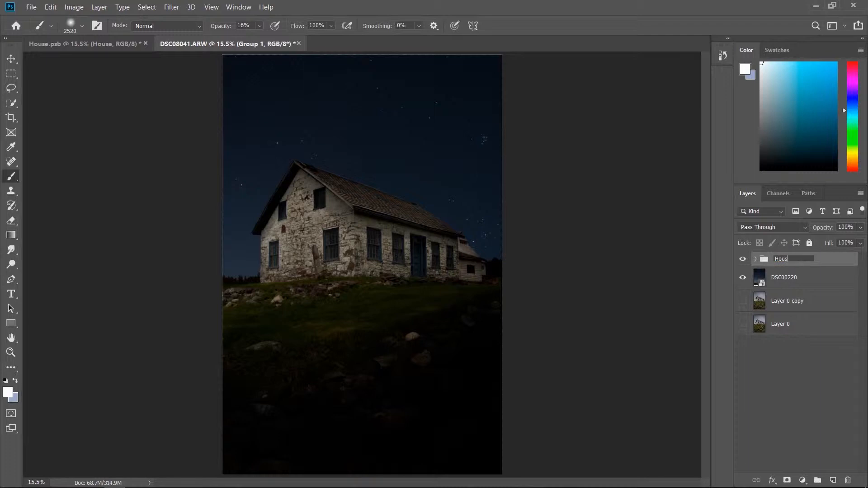
Step: Create a group named Sky below the House group and move the DSC00220 layer into it
left_click(792, 278)
right_click(808, 281)
left_click(834, 286)
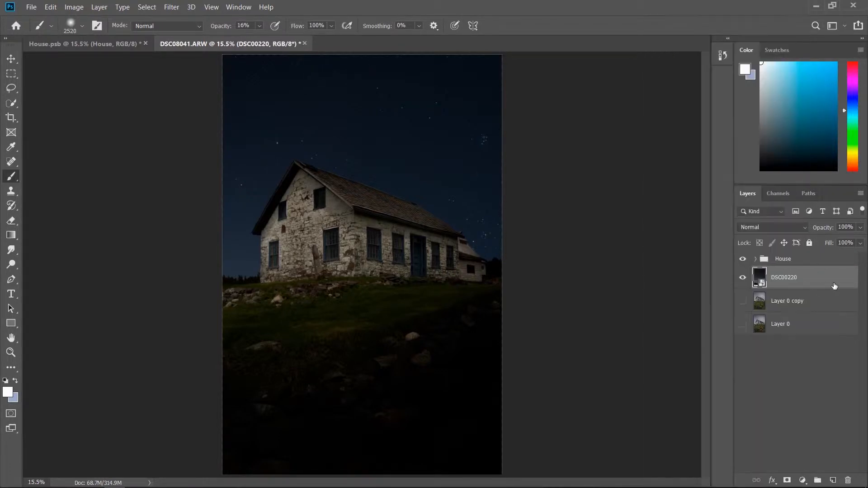
left_click(819, 480)
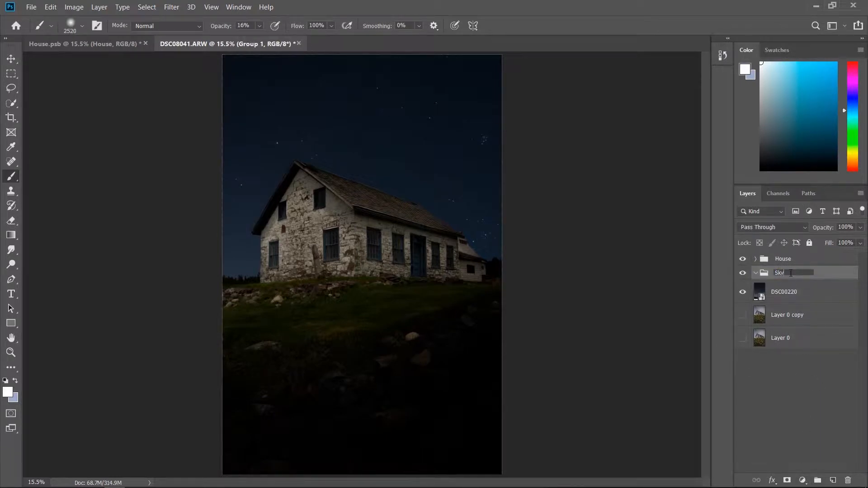
key("Return")
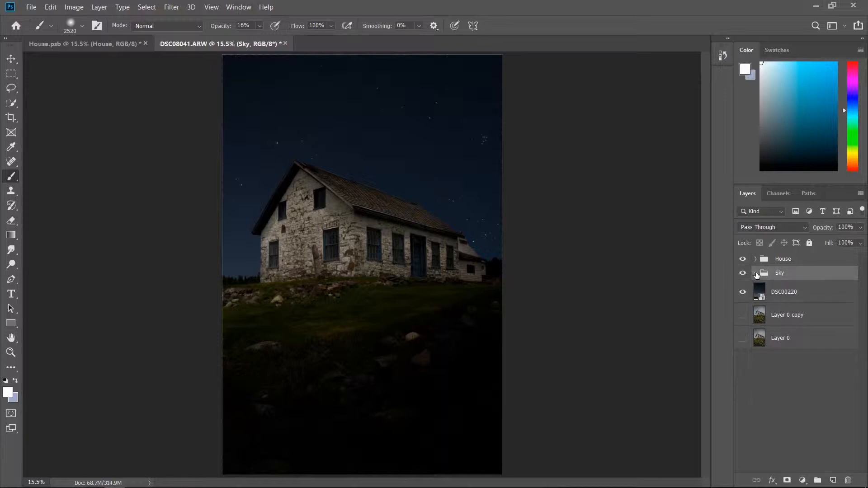
left_click_drag(806, 294, 799, 280)
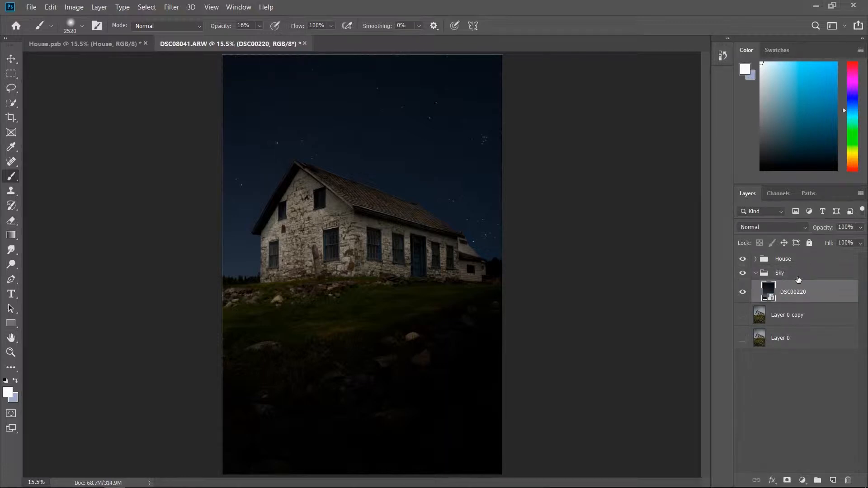
Step: Add a new empty layer above the House group
left_click(755, 259)
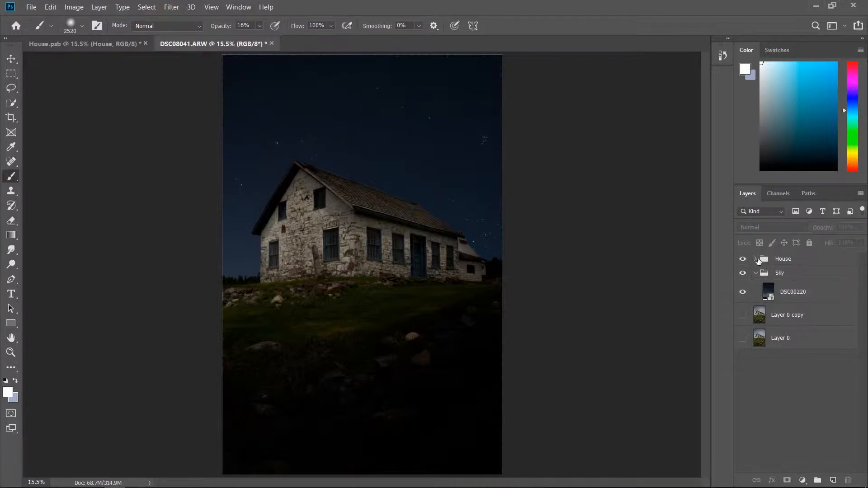
left_click(756, 259)
left_click(814, 263)
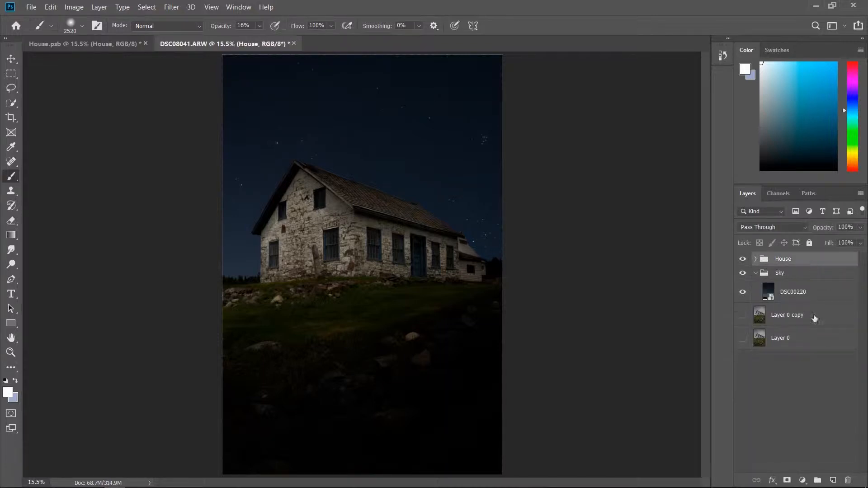
left_click(834, 480)
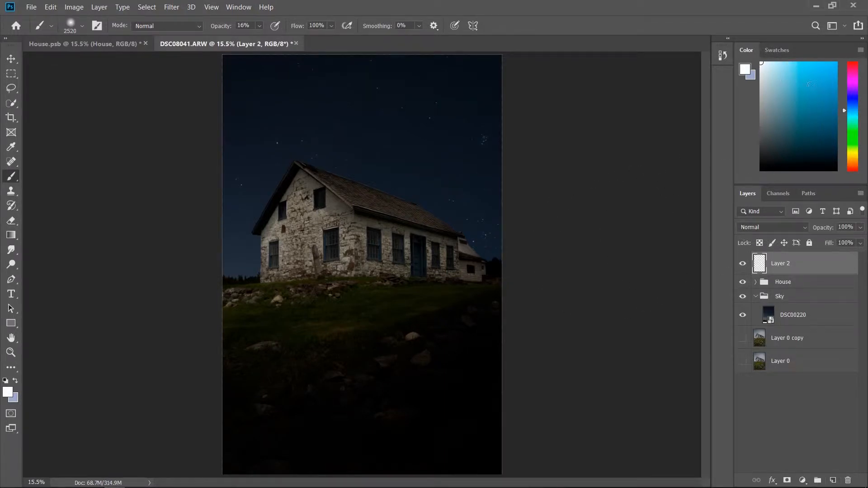
Step: Try pale yellow and pale cyan foreground colours for the light on the house
left_click(846, 153)
left_click(770, 60)
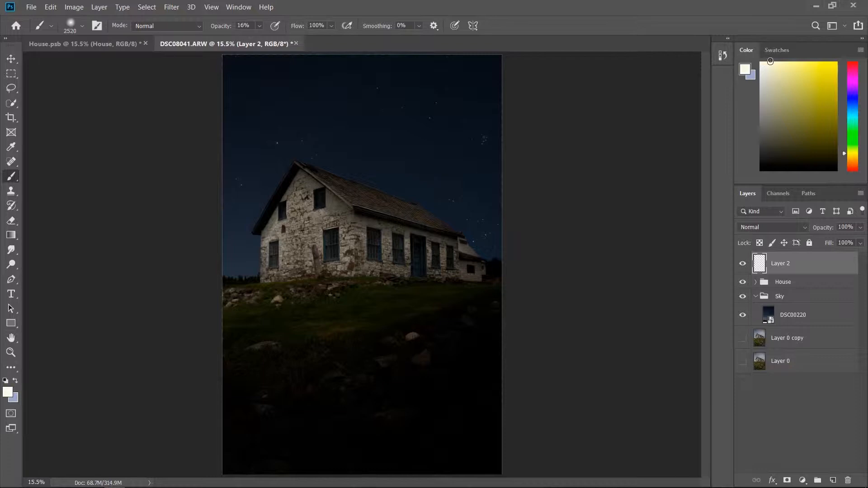
left_click_drag(770, 61, 762, 62)
left_click(852, 112)
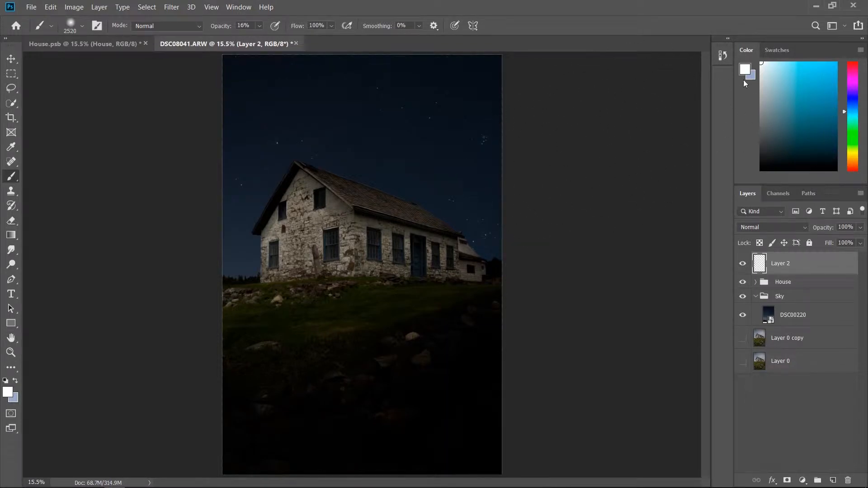
left_click(771, 62)
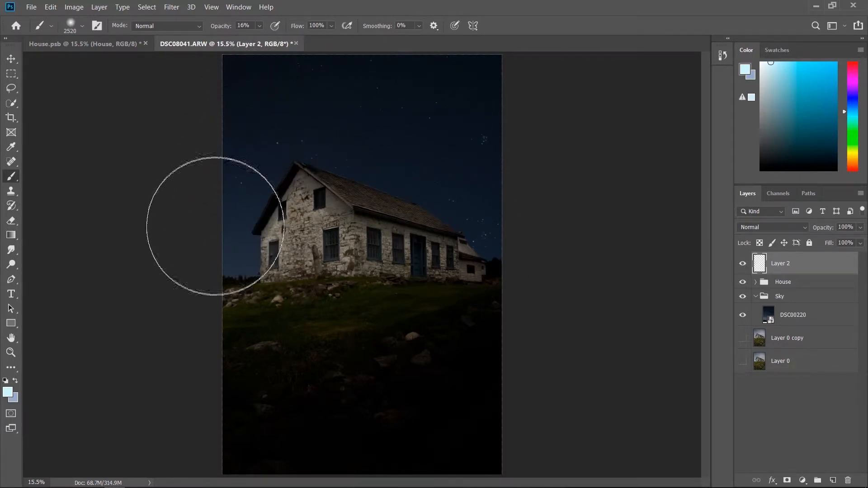
left_click(858, 158)
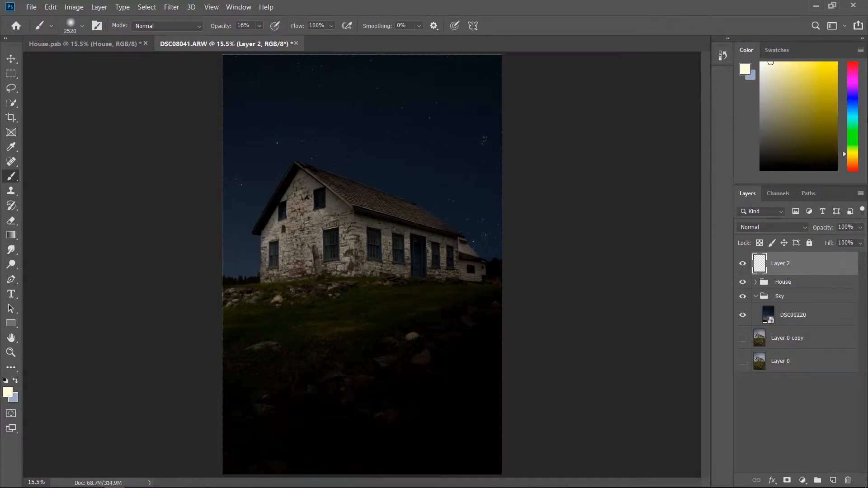
Step: Choose a light blue foreground colour and enlarge the soft brush to 2874 px with 0% hardness
left_click_drag(852, 131, 841, 110)
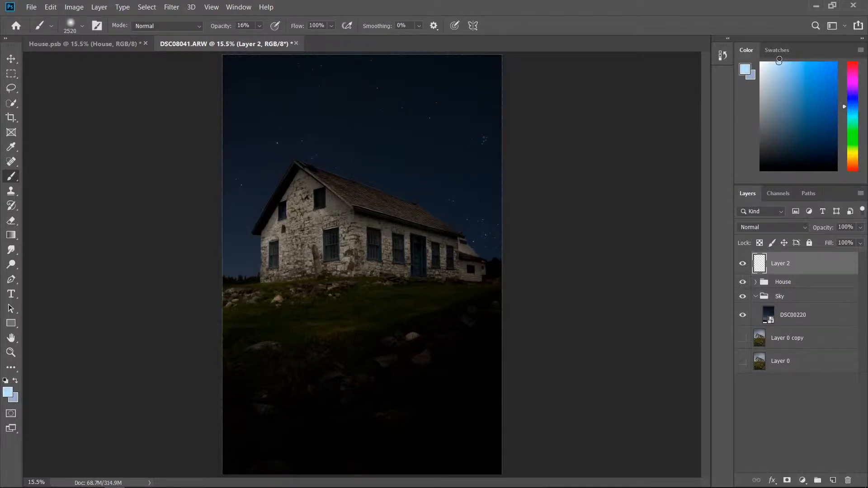
left_click(779, 62)
right_click(351, 260)
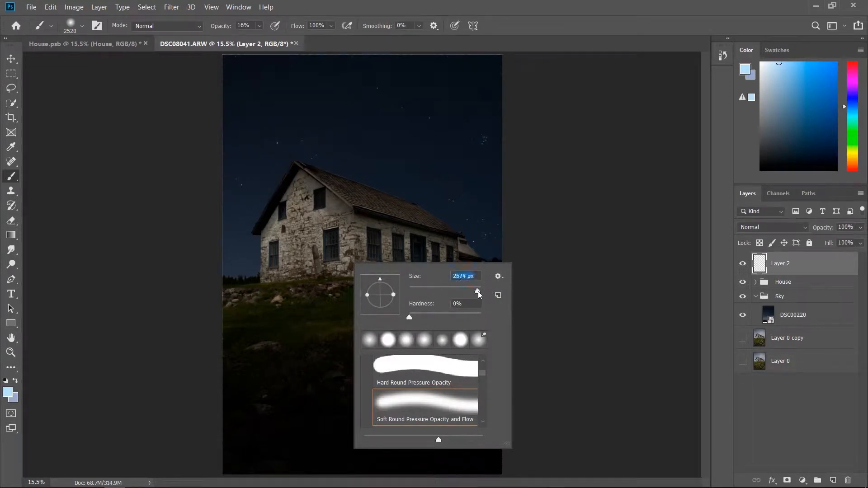
left_click_drag(480, 294, 481, 293)
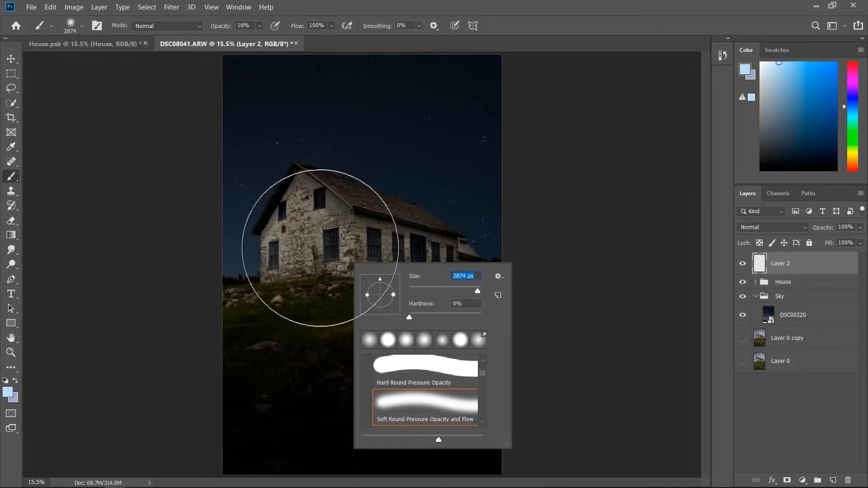
Step: Set the brush opacity to 40% and dab a soft light blue glow on Layer 2 over the house's front corner
left_click(261, 29)
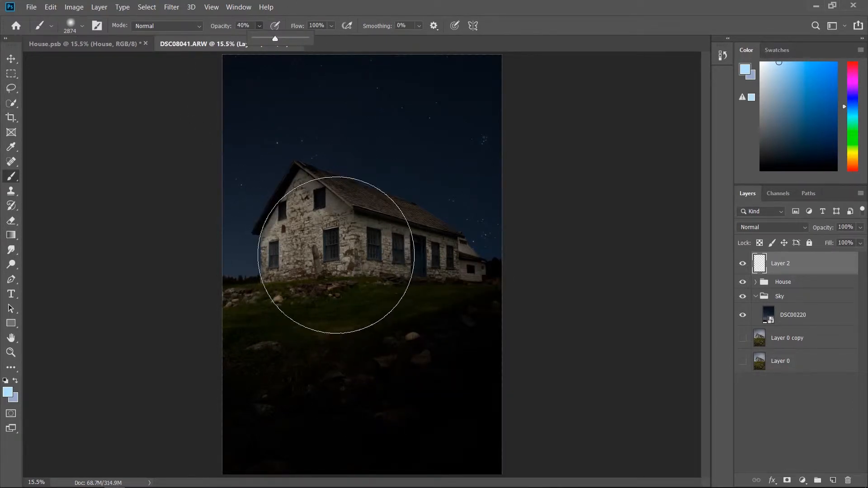
left_click(328, 254)
left_click(329, 256)
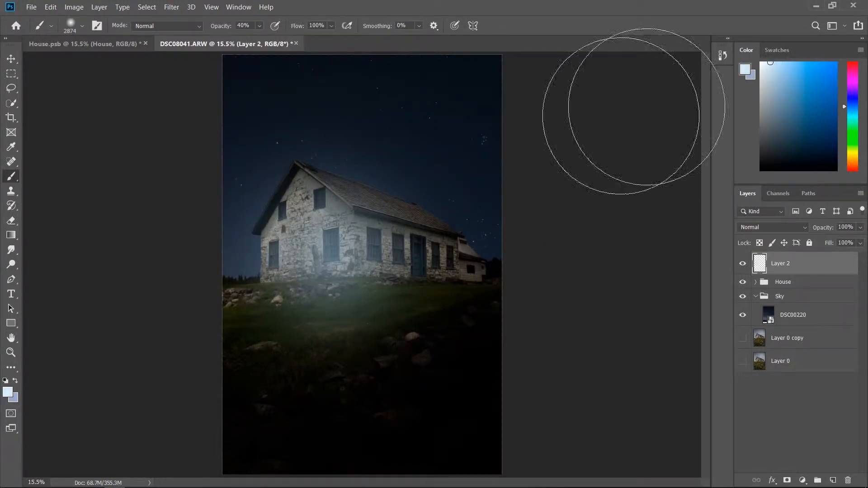
Step: Build up the light blue glow over the house's front corner with progressively smaller soft brush dabs, down to 1694 px
left_click_drag(331, 254, 320, 254)
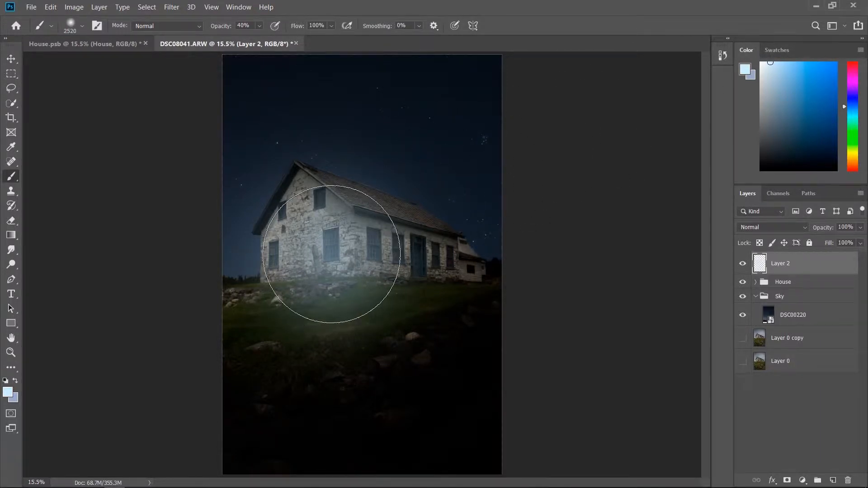
left_click_drag(332, 254, 293, 266)
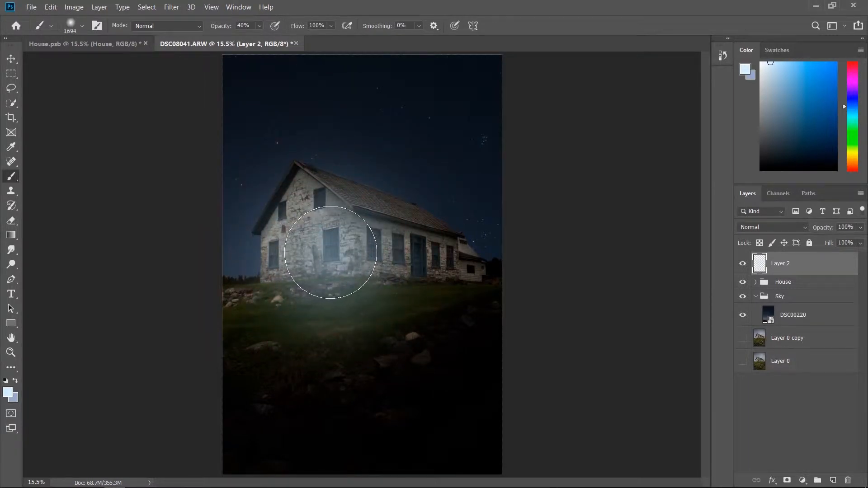
left_click(331, 255)
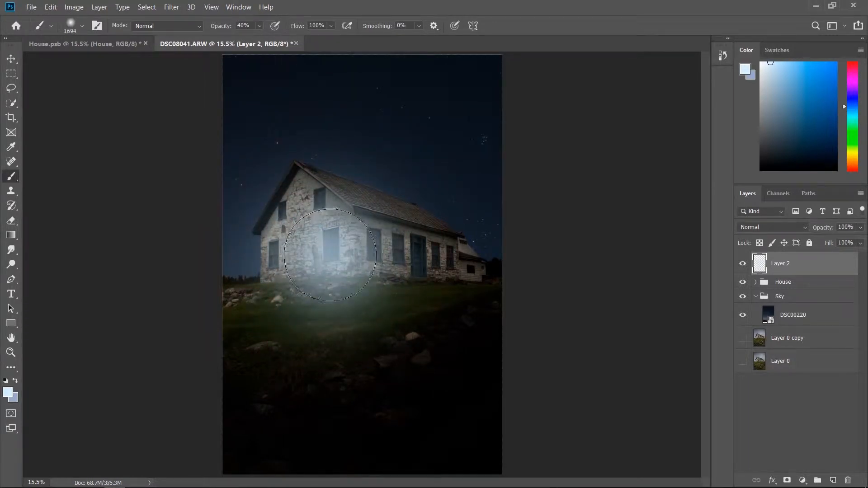
left_click_drag(330, 255, 320, 254)
Step: Choose a near-white colour, set the brush opacity to 71% and dab a brighter core with a 1343 px brush
left_click(763, 66)
left_click(260, 26)
left_click(281, 39)
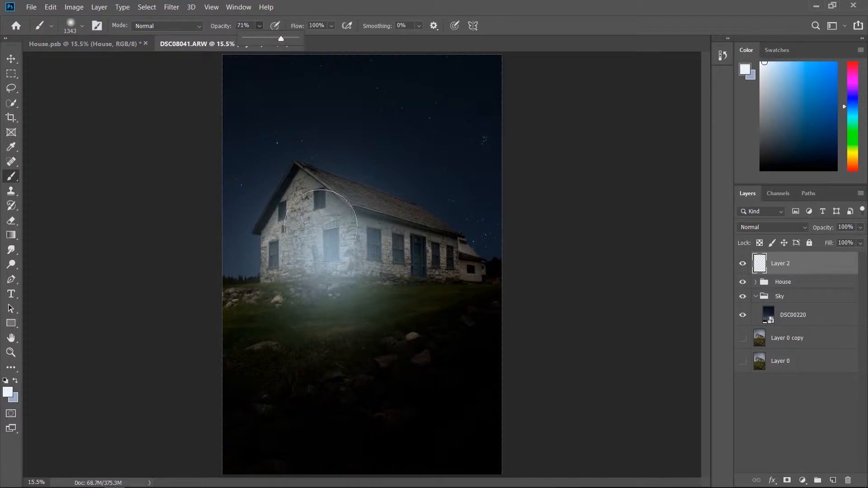
left_click(324, 243)
left_click(325, 254)
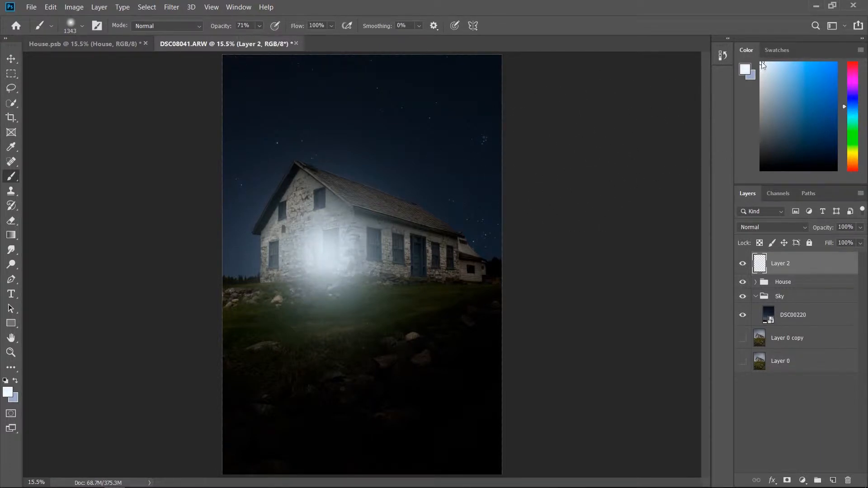
Step: Intensify the centre of the glow with white soft dabs, reducing the brush to 920 px
right_click(338, 251)
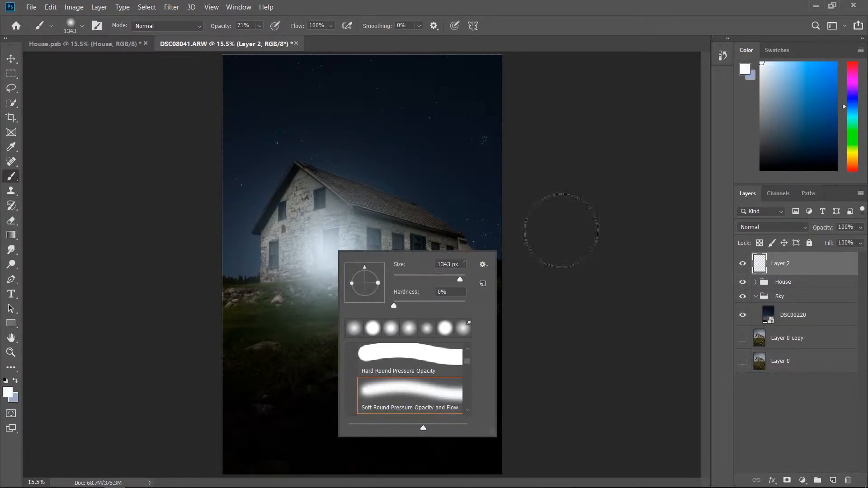
right_click(560, 232)
left_click(308, 245)
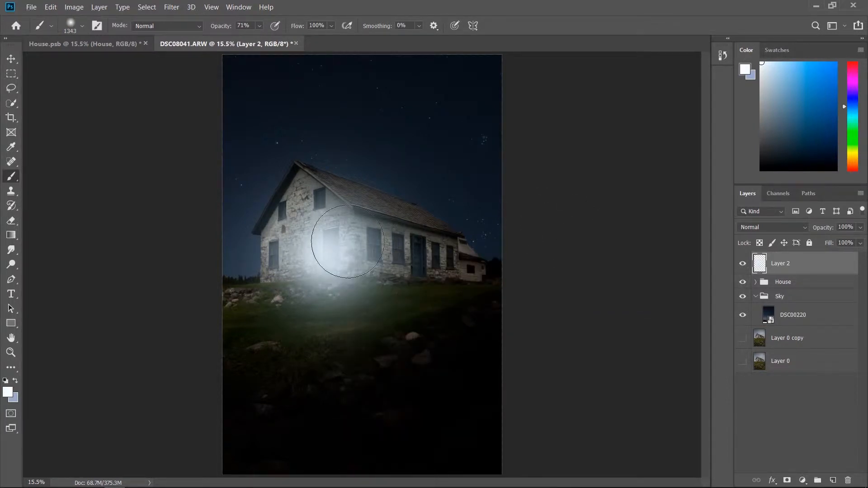
left_click_drag(330, 249, 315, 250)
left_click(326, 252)
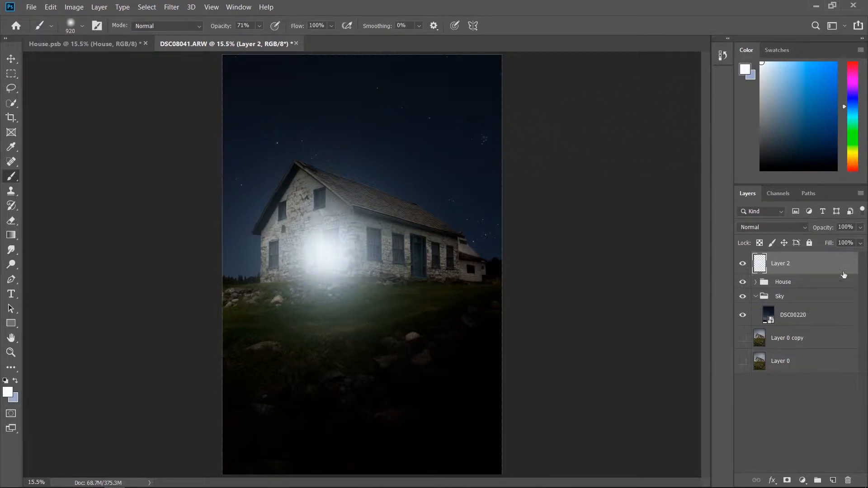
Step: Convert Layer 2 to a smart object, scale it to about 219% and move the glow to the photo's left edge beside the house
right_click(801, 270)
left_click(720, 167)
key("ctrl+t")
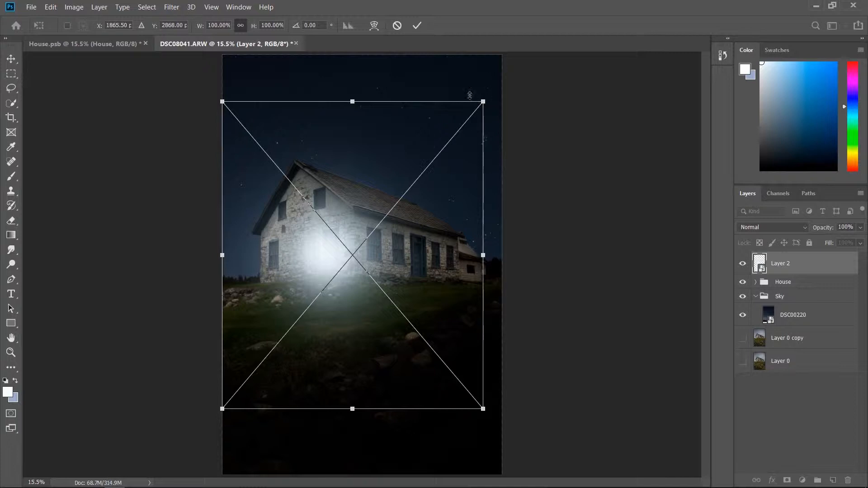
left_click_drag(483, 101, 588, 32)
left_click_drag(494, 204, 302, 342)
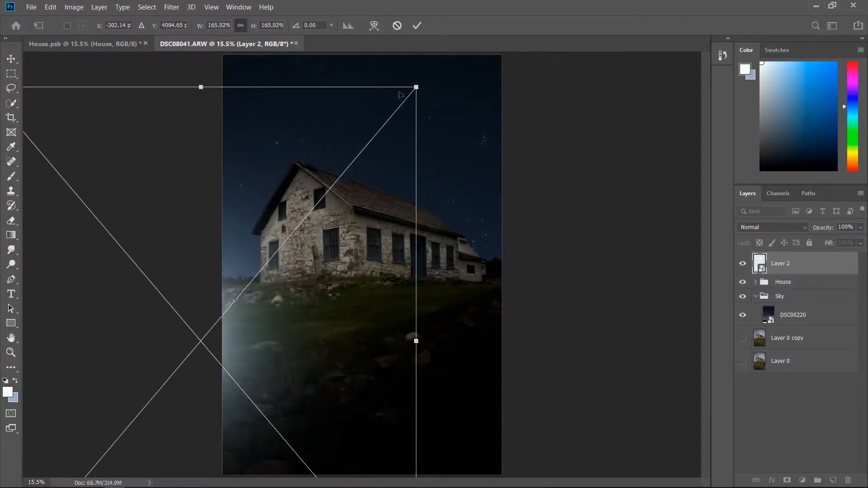
left_click_drag(417, 86, 657, 35)
mouse_move(504, 201)
left_mouse_down()
mouse_move(658, 207)
mouse_move(499, 223)
mouse_move(514, 180)
mouse_move(496, 206)
mouse_move(568, 162)
mouse_move(639, 207)
mouse_move(643, 168)
mouse_move(602, 153)
mouse_move(538, 185)
mouse_move(529, 177)
mouse_move(566, 178)
mouse_move(496, 184)
mouse_move(519, 183)
mouse_move(509, 178)
mouse_move(526, 194)
mouse_move(517, 188)
mouse_move(703, 158)
mouse_move(710, 143)
mouse_move(556, 167)
mouse_move(550, 186)
mouse_move(500, 172)
mouse_move(483, 197)
mouse_move(514, 158)
mouse_move(444, 176)
mouse_move(498, 198)
left_mouse_up()
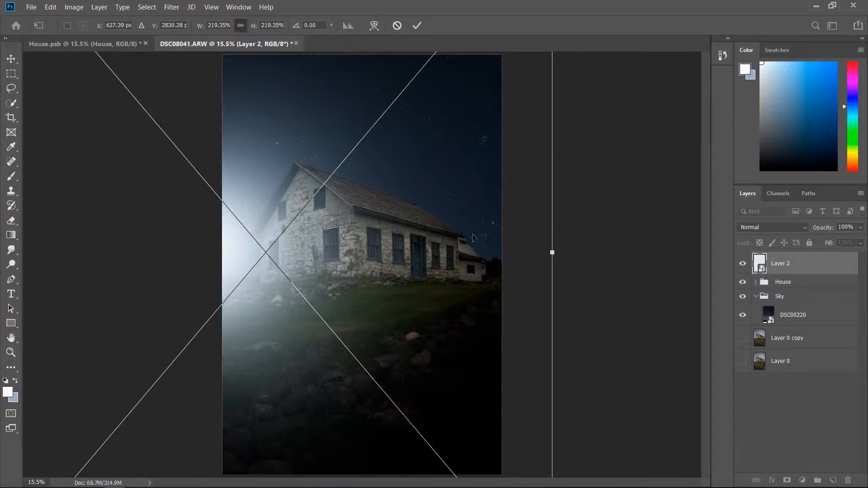
key("b")
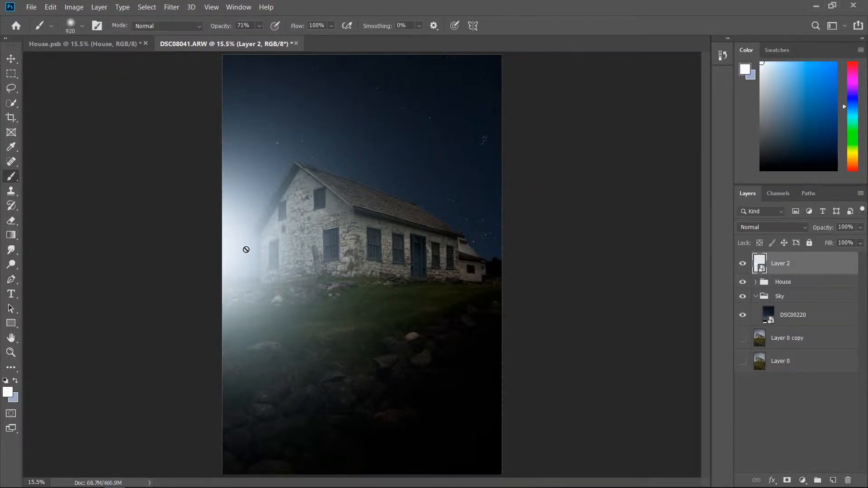
left_click(743, 263)
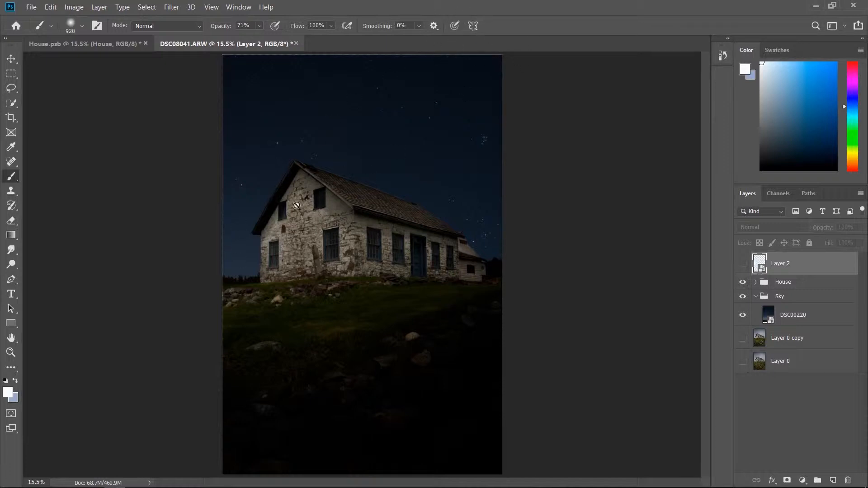
left_click(743, 263)
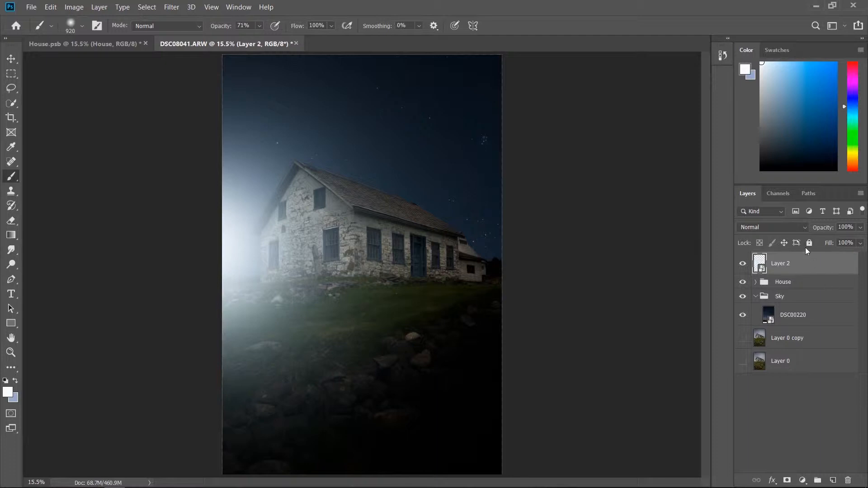
Step: Duplicate Layer 2, hide the copy and set the original's blend mode to Screen
key("ctrl+j")
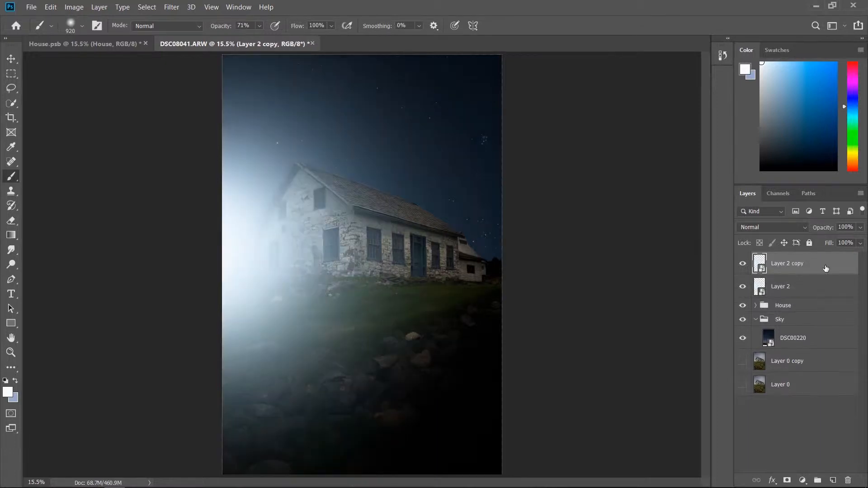
left_click(810, 289)
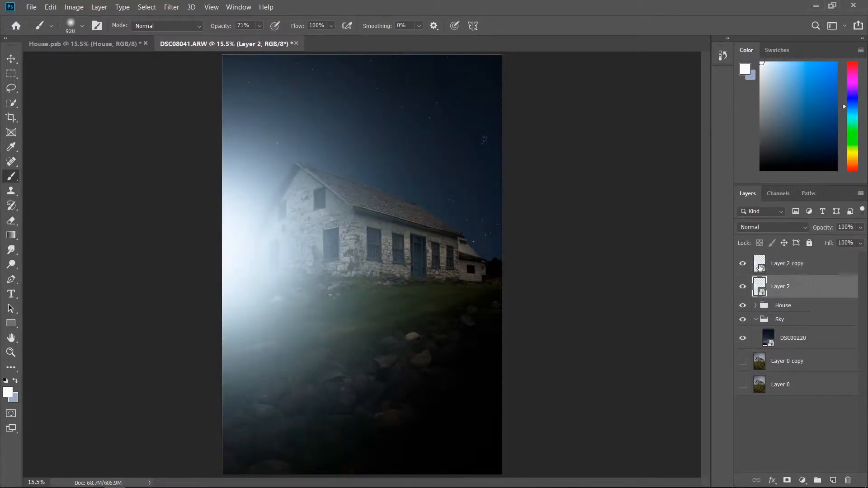
left_click(743, 263)
left_click(775, 227)
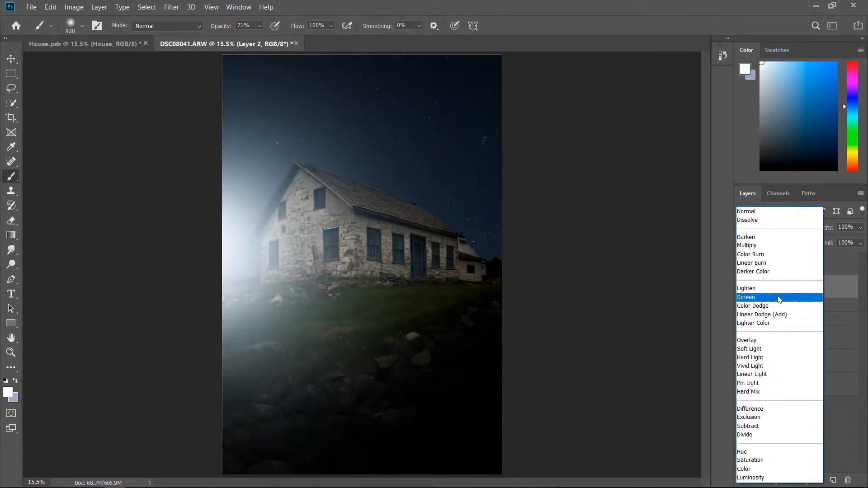
left_click(779, 300)
Step: Show Layer 2 copy and set its blend mode to Overlay
left_click(792, 266)
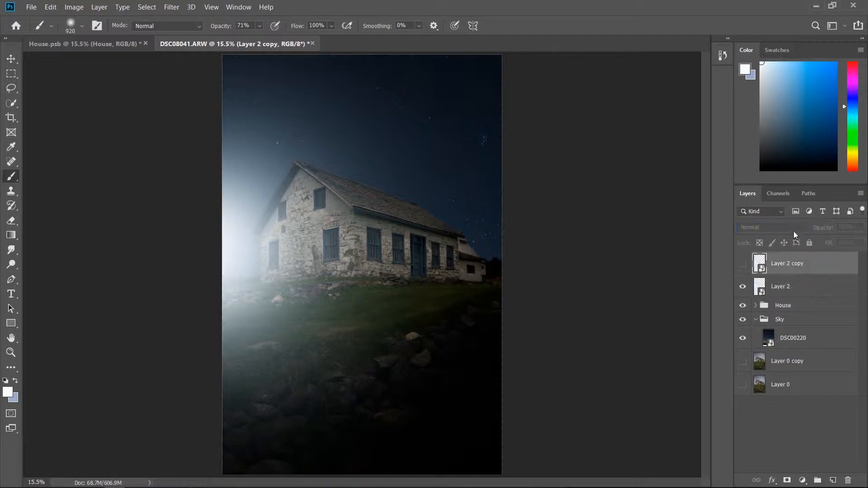
left_click(743, 264)
left_click(764, 227)
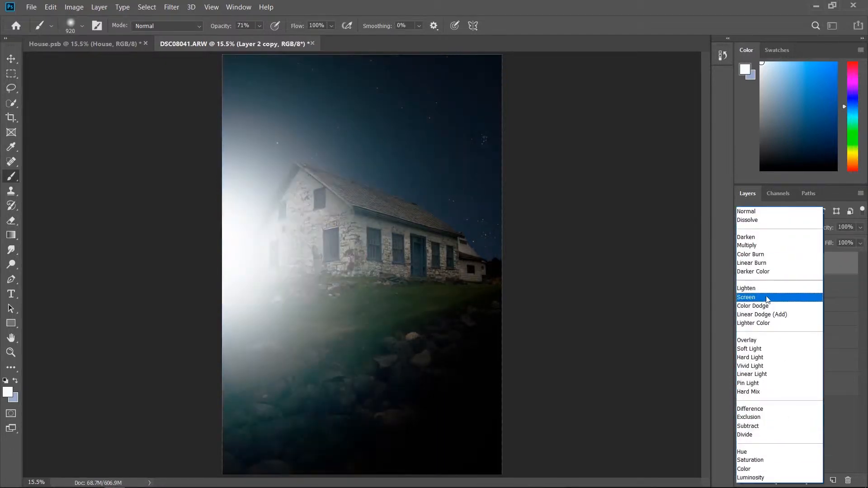
left_click(764, 341)
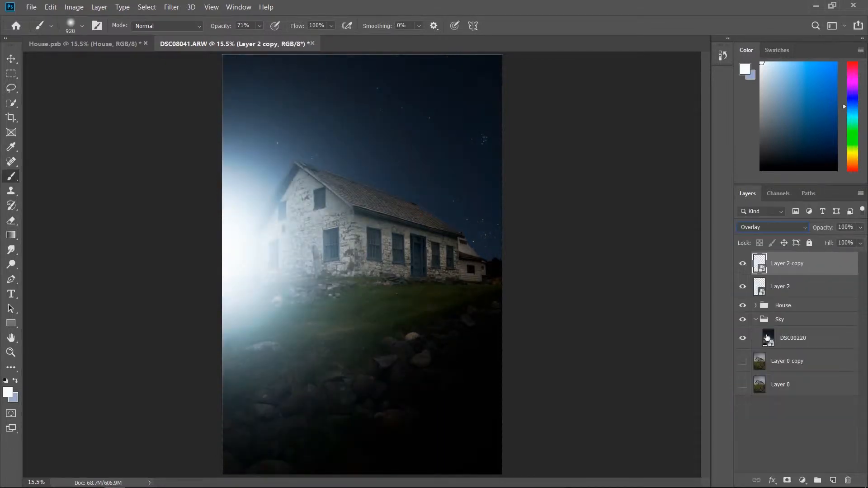
Step: Set the fill of Layer 2 to 42%
left_click(796, 289)
left_click(861, 243)
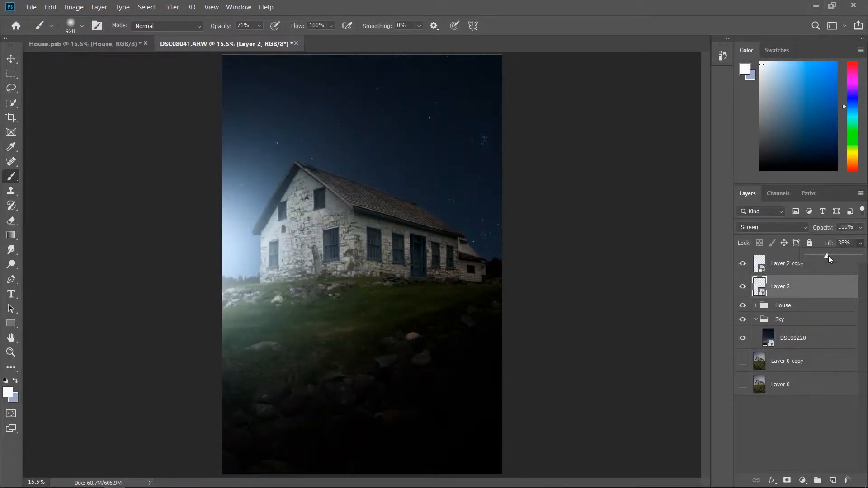
mouse_move(828, 257)
left_mouse_down()
mouse_move(840, 257)
mouse_move(830, 257)
left_mouse_up()
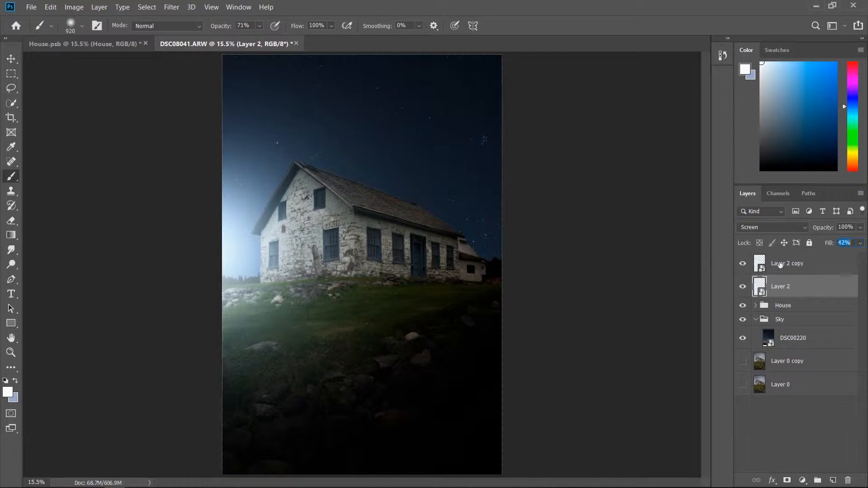
Step: Compare the image with and without Layer 2 copy, and set that layer's fill to 73%
left_click(808, 264)
left_click(748, 264)
left_click(747, 264)
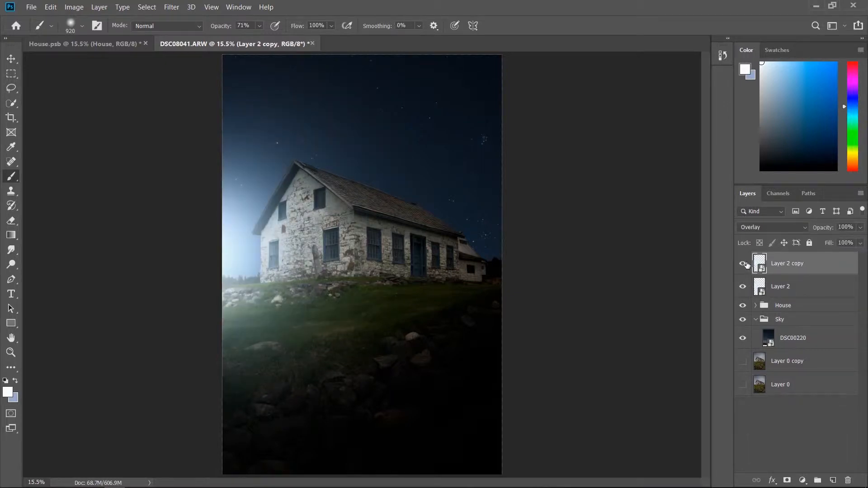
left_click(860, 242)
left_click_drag(862, 257, 836, 257)
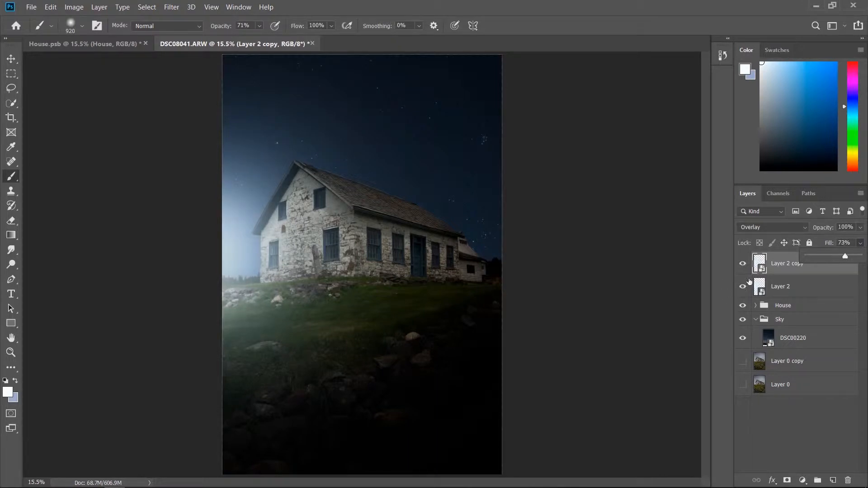
Step: Add a mask to Layer 2 copy and paint black over the foreground with a 2165 px soft brush
left_click(791, 268)
left_click(792, 480)
key("d")
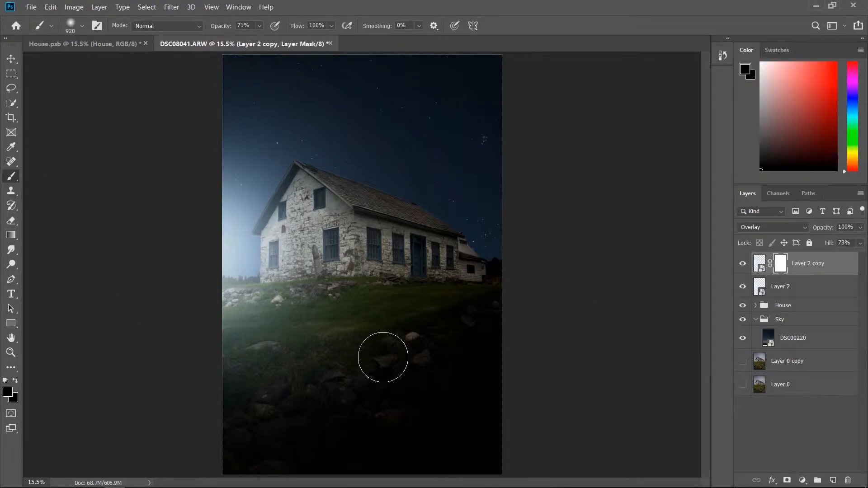
right_click(383, 357)
left_click_drag(442, 331, 445, 330)
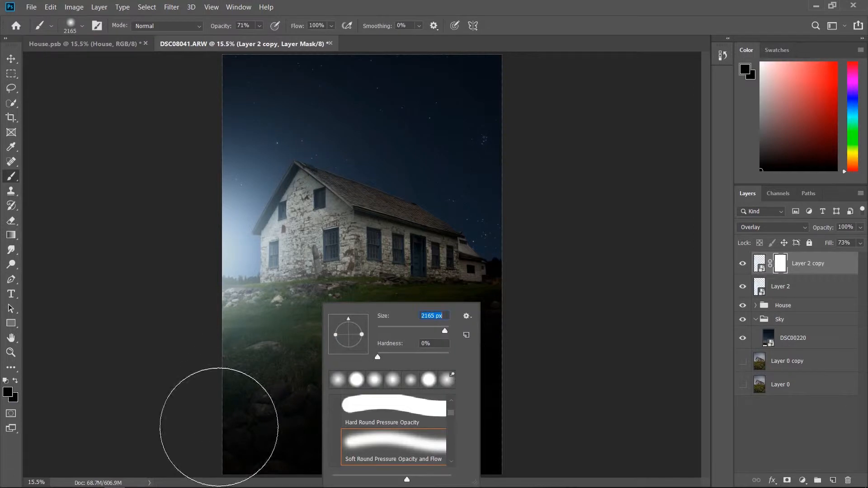
key("Return")
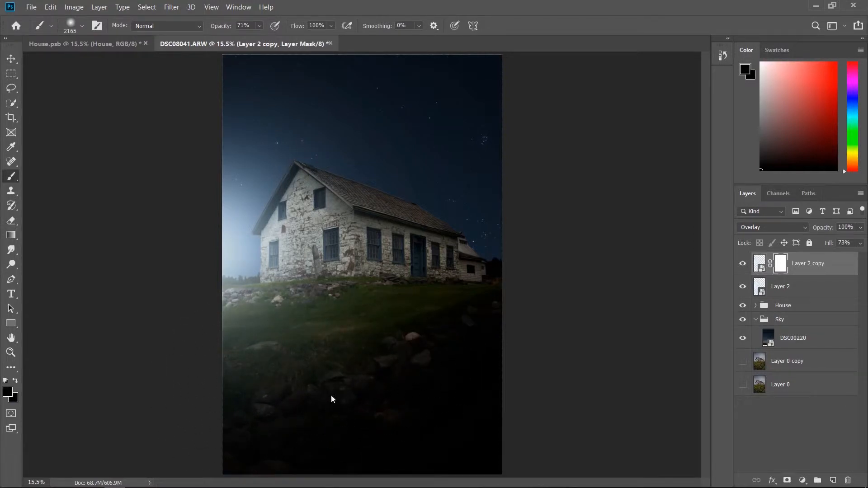
left_click_drag(331, 400, 392, 381)
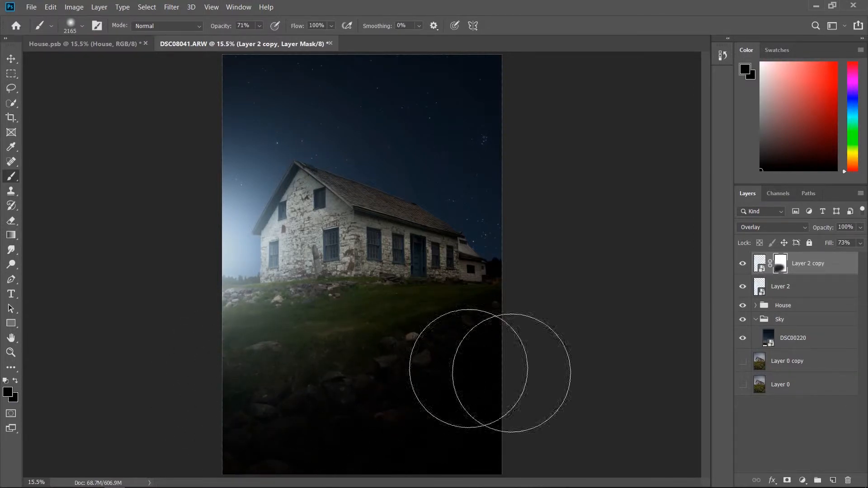
Step: Add a mask to Layer 2, paint out the glow on the foreground in black and brush white over the area beside the house
left_click(795, 290)
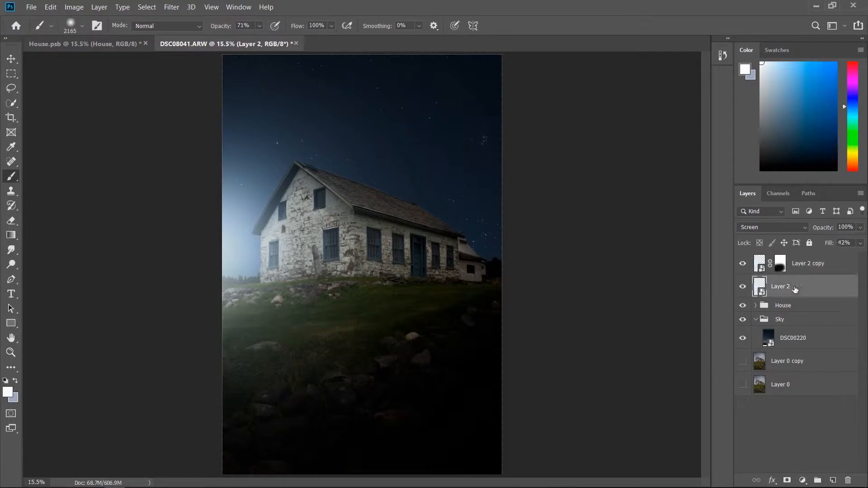
key("d")
left_click(787, 480)
mouse_move(264, 374)
left_mouse_down()
mouse_move(280, 395)
mouse_move(272, 417)
left_mouse_up()
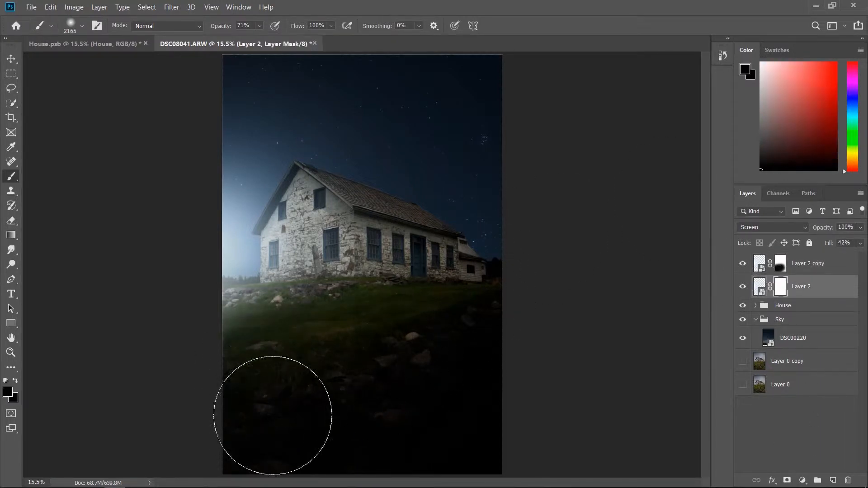
key("x")
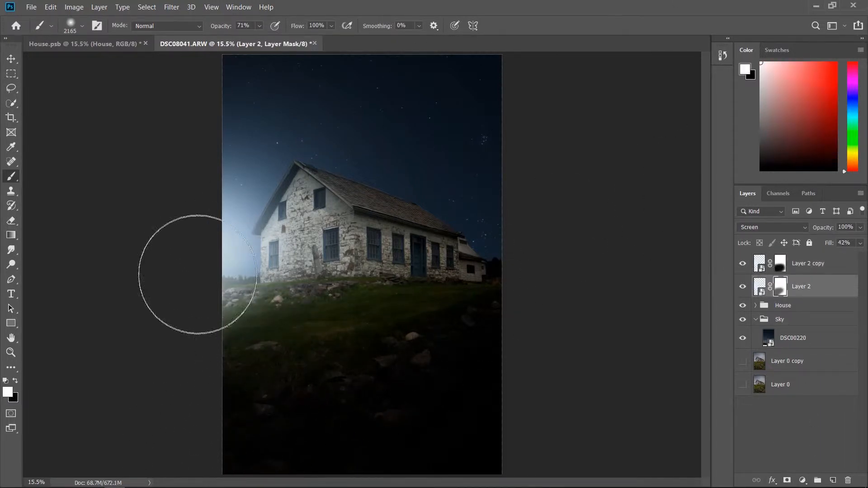
left_click_drag(197, 275, 295, 257)
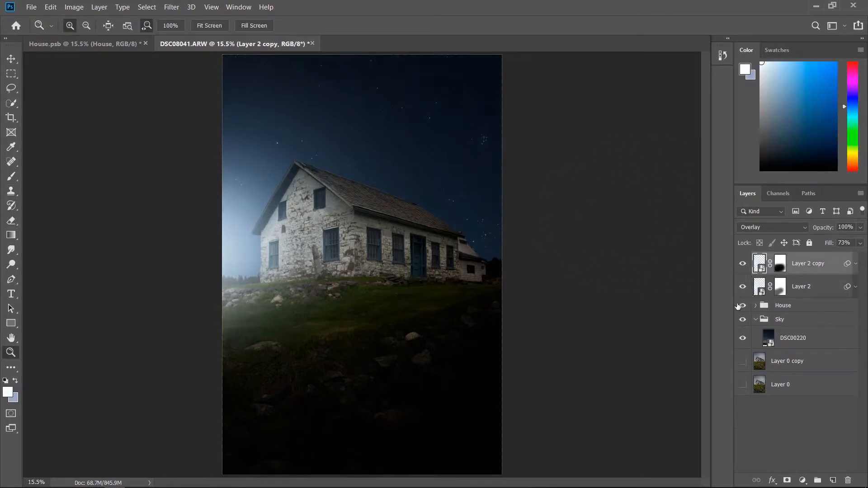
left_click(760, 286, "ctrl")
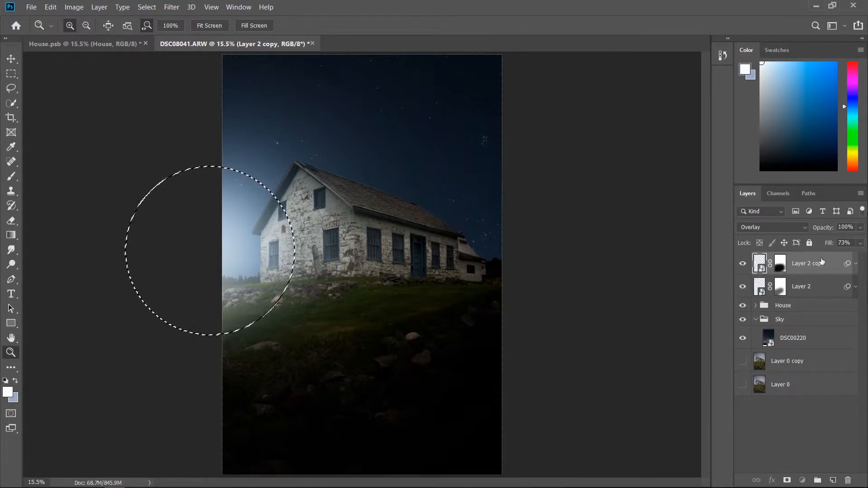
left_click(11, 88)
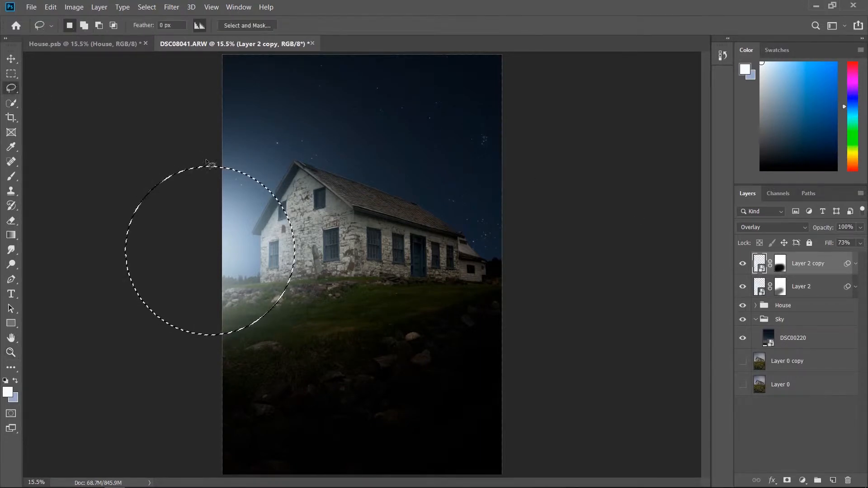
right_click(292, 170)
left_click(307, 175)
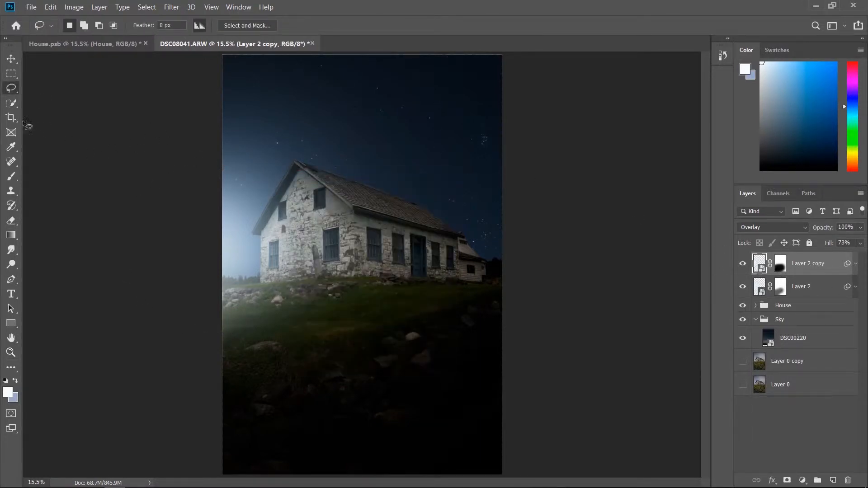
Step: Group Layer 2 copy and Layer 2 together and name the group Glow
left_click(12, 176)
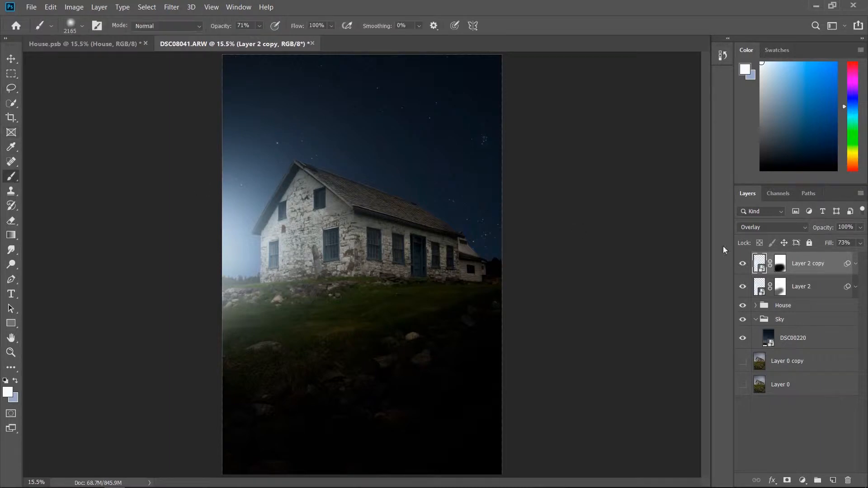
left_click(829, 292, "shift")
left_click(817, 481)
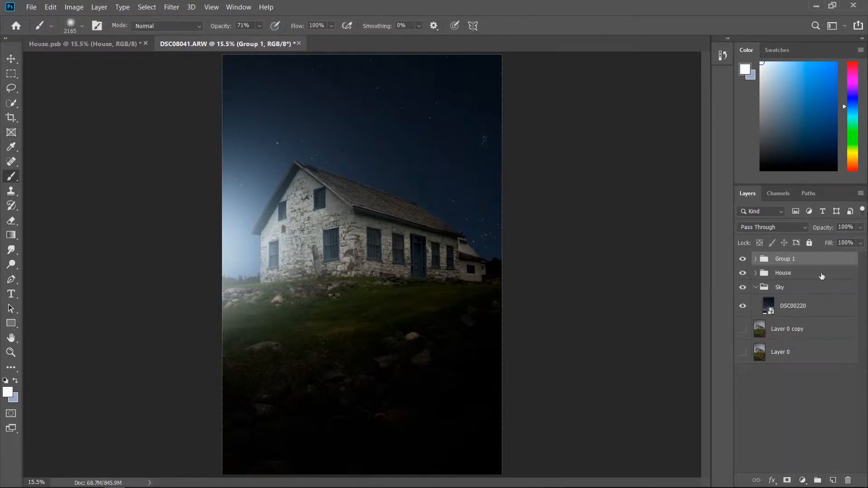
double_click(788, 260)
type("Light")
key("Return")
double_click(781, 259)
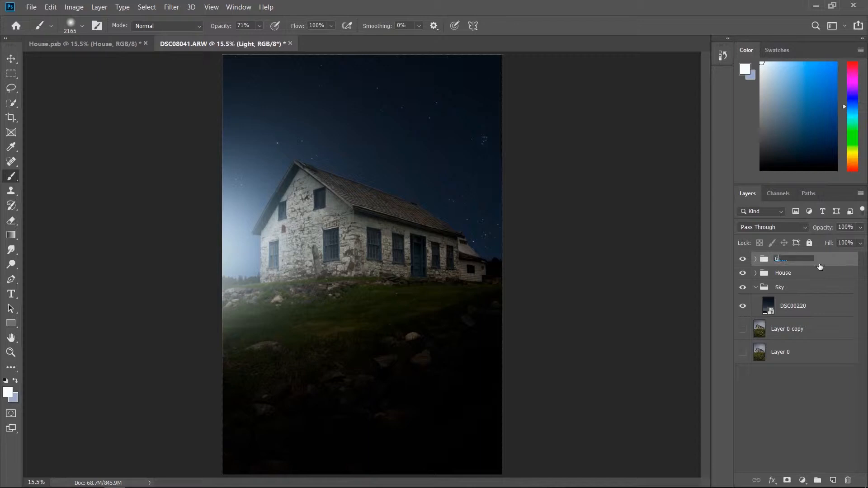
type("Glow")
key("Return")
Step: Add a Color Balance adjustment above the Glow group with midtones at Cyan/Red -18 and Yellow/Blue +20
left_click(803, 480)
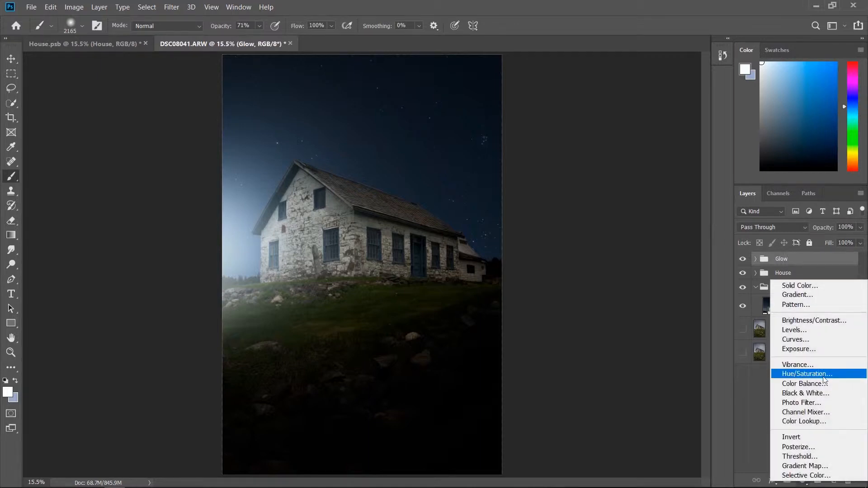
left_click(810, 384)
left_click_drag(376, 107, 660, 162)
left_click_drag(647, 232, 636, 233)
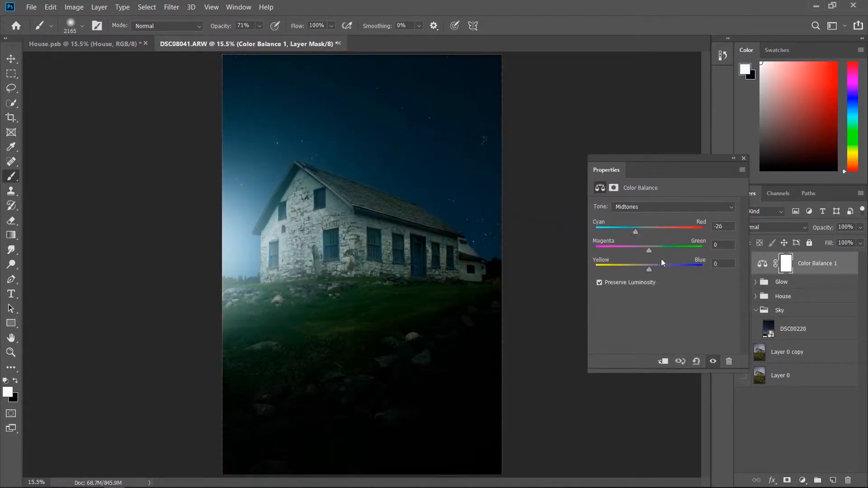
left_click_drag(667, 270, 661, 272)
left_click_drag(637, 232, 640, 233)
Step: Set the Color Balance shadows to Cyan/Red -5 and Yellow/Blue +2
left_click(645, 207)
left_click(646, 215)
left_click(646, 232)
left_click_drag(649, 270, 655, 271)
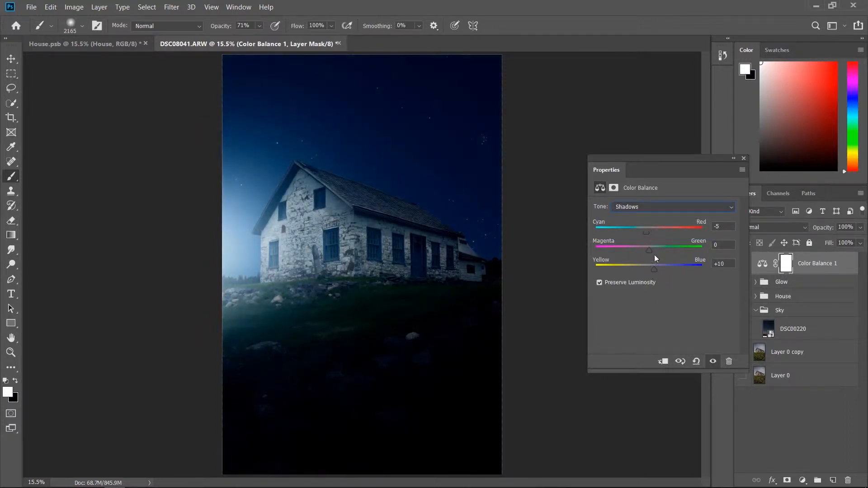
left_click(651, 266)
Step: Set the Color Balance highlights to Cyan/Red -26 and Yellow/Blue +26, and compare the image with and without the adjustment
left_click(653, 204)
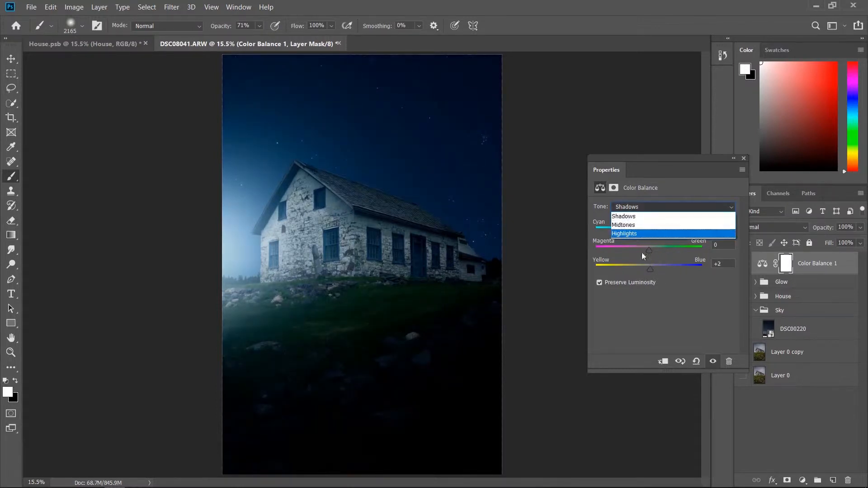
left_click(637, 234)
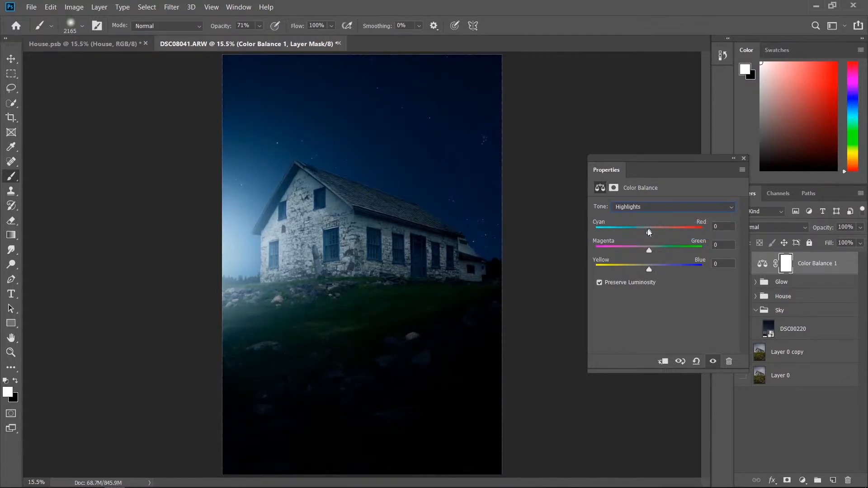
left_click_drag(649, 231, 636, 235)
left_click(743, 263)
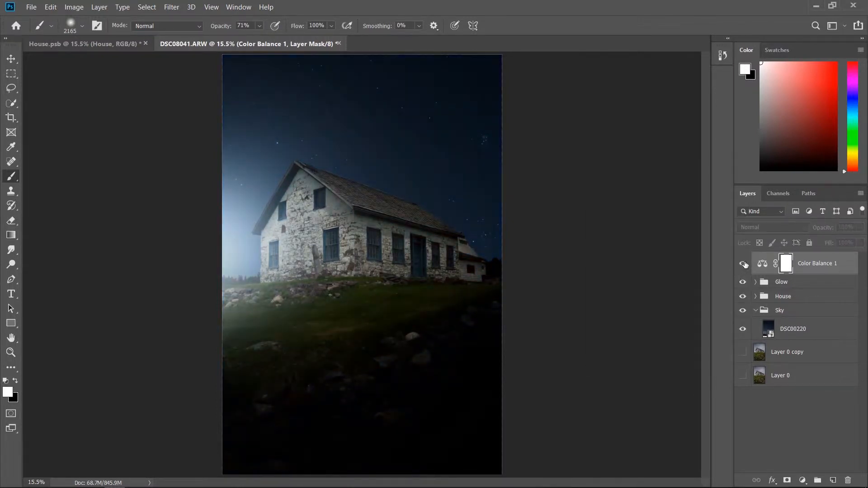
left_click(743, 264)
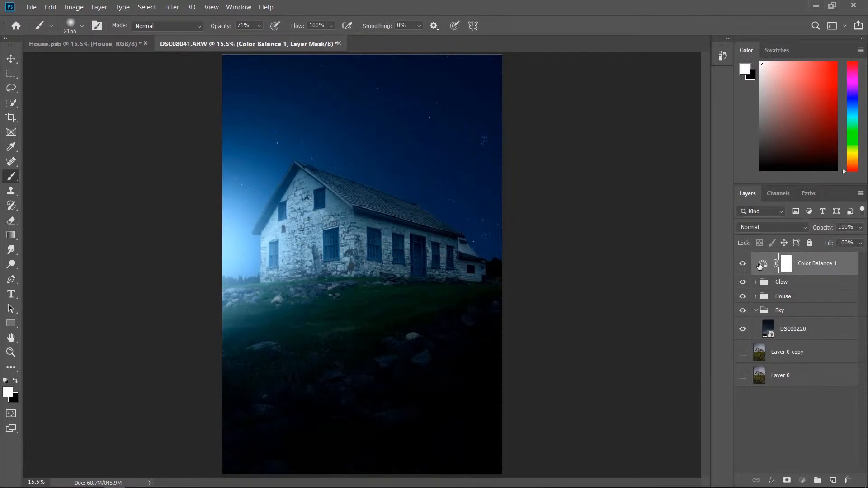
Step: Lower the opacity of Color Balance 1 to 49%
left_click(763, 265)
left_click(858, 227)
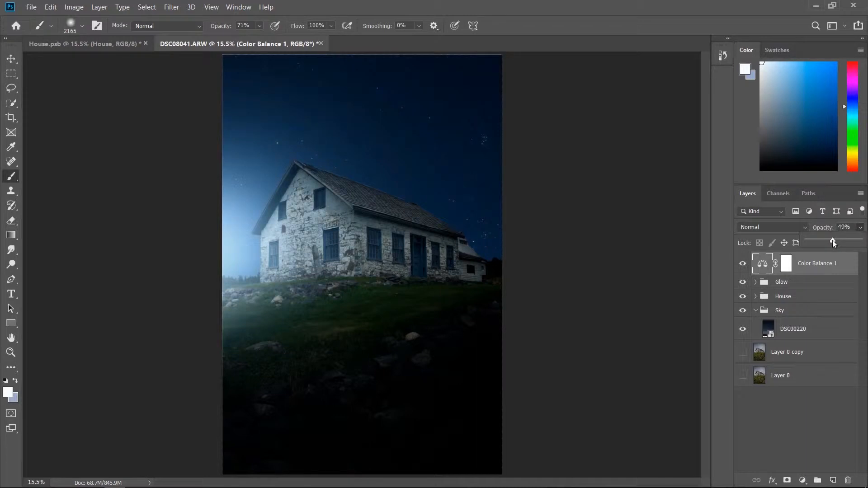
left_click(762, 267)
Step: Add a Hue/Saturation adjustment with saturation -27 and place it below Color Balance 1
left_click(803, 480)
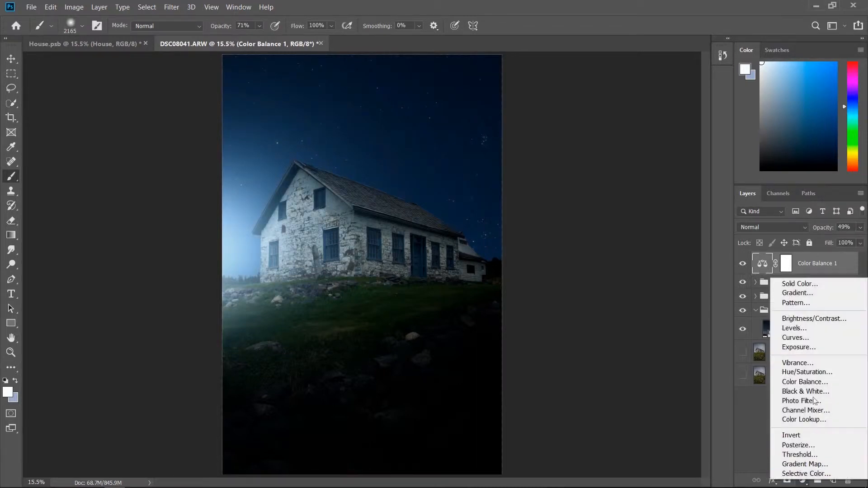
left_click(829, 372)
left_click_drag(663, 271, 645, 273)
left_click(744, 159)
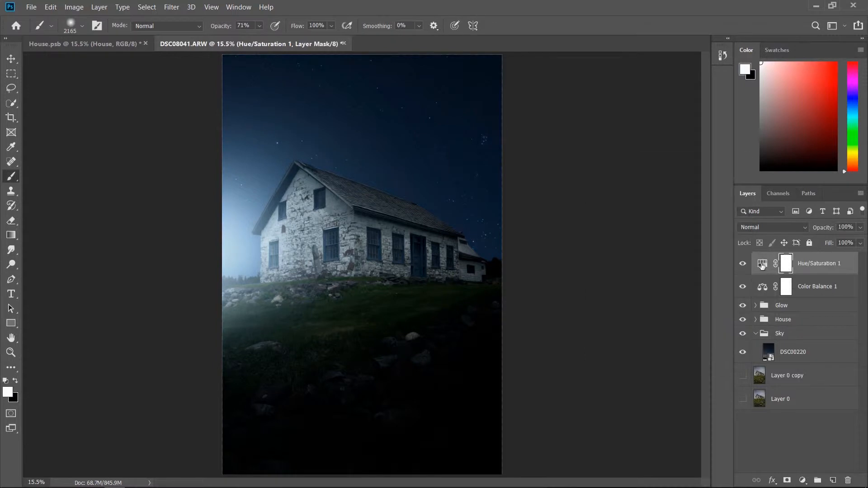
left_click_drag(764, 266, 763, 301)
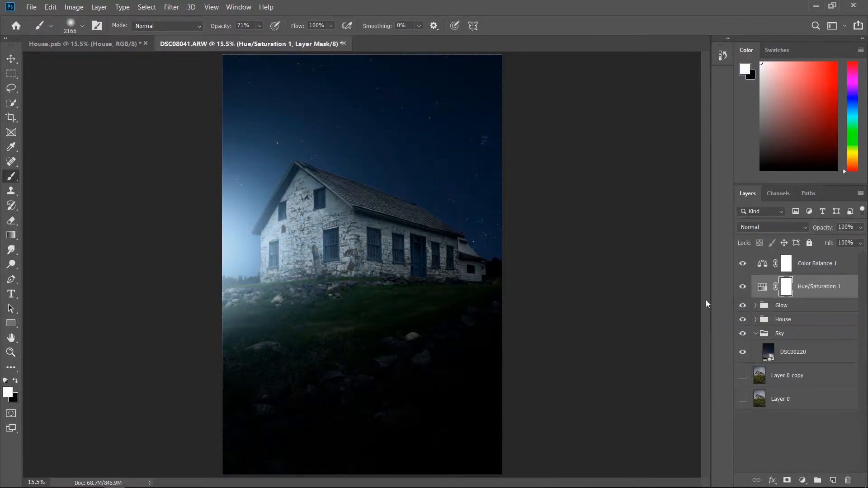
Step: Compare the image with and without Hue/Saturation 1 and reopen its settings
left_click(743, 287)
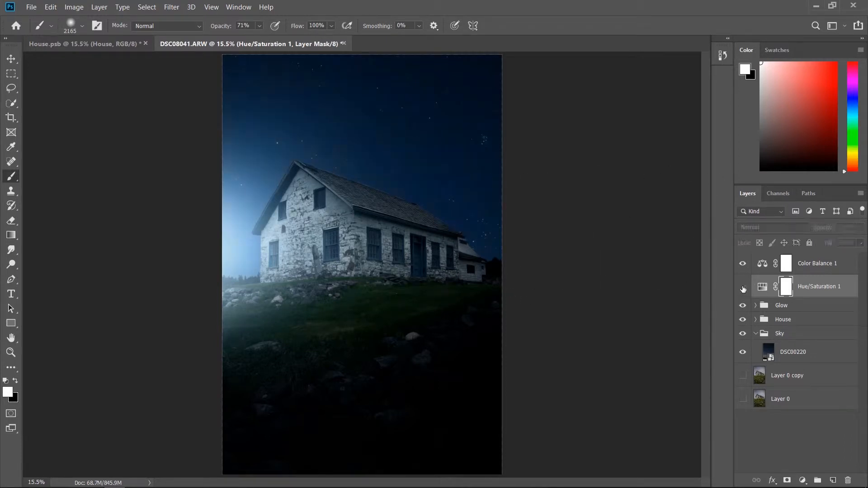
left_click(743, 287)
double_click(766, 289)
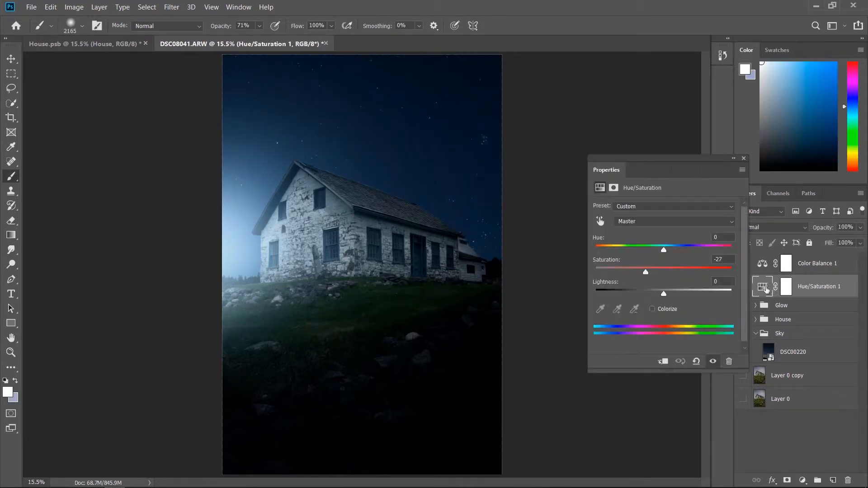
Step: Shift the midtones and highlights of Color Balance 1 slightly toward magenta
left_click(765, 267)
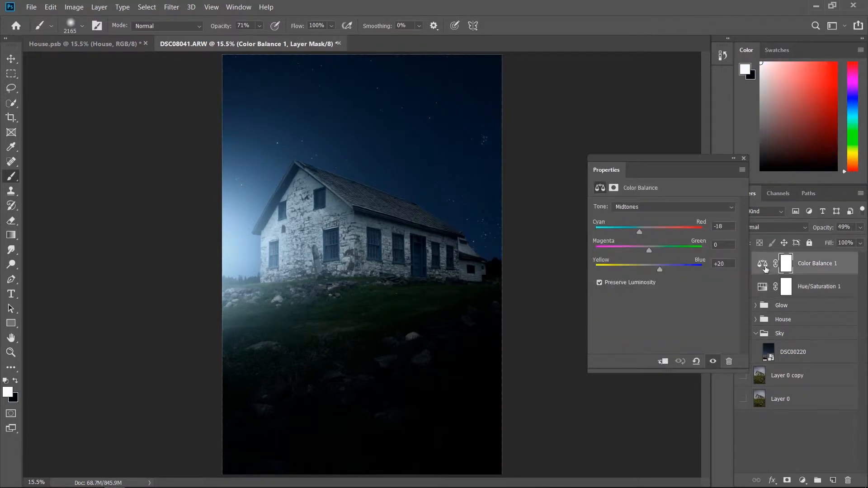
left_click_drag(650, 251, 644, 251)
left_click(643, 208)
left_click(643, 233)
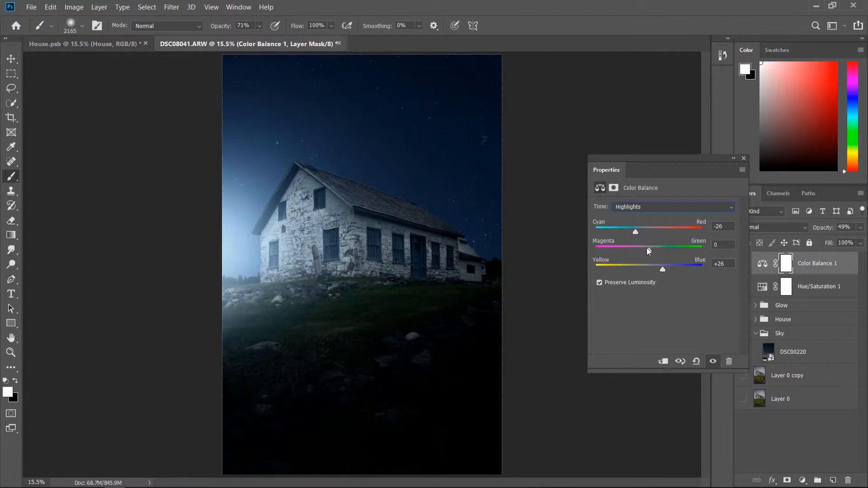
left_click_drag(646, 248, 639, 254)
left_click(664, 208)
left_click(710, 169)
left_click(745, 158)
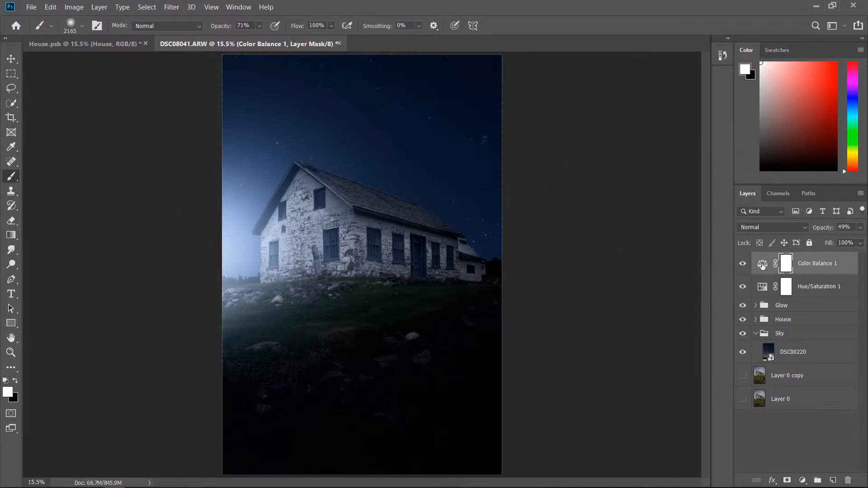
Step: Add a Curves adjustment above Color Balance 1, raising the black point, pulling the white point inward and slightly lifting the shadows and upper midtones
left_click(762, 266)
left_click(804, 481)
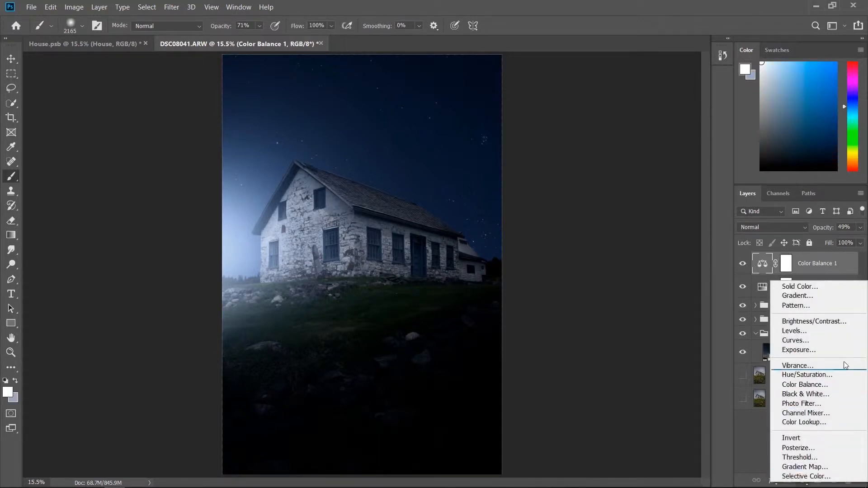
left_click(828, 342)
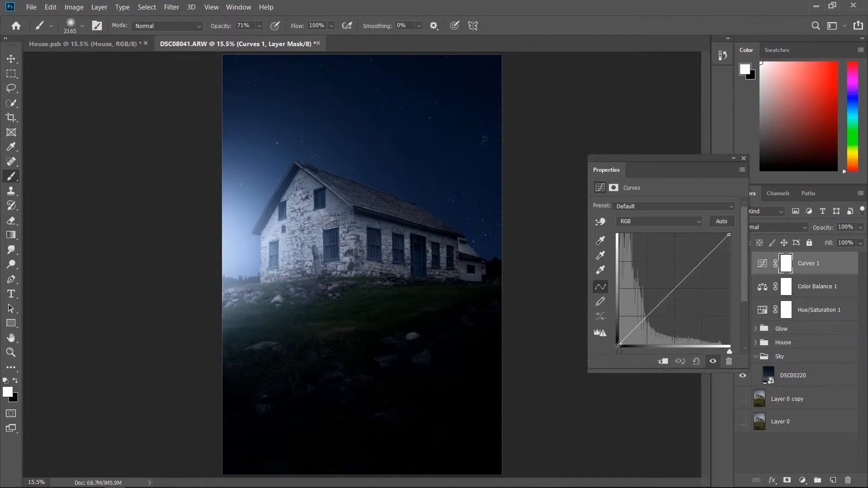
left_click_drag(619, 345, 642, 326)
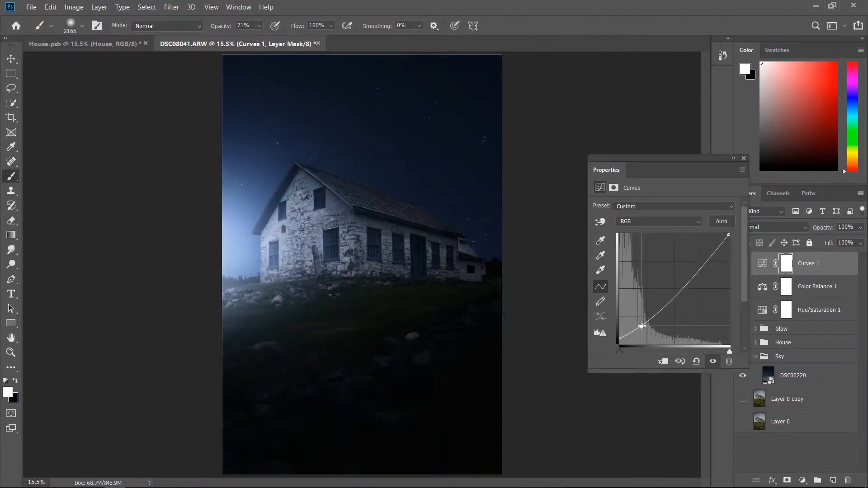
left_click_drag(730, 235, 720, 235)
left_click(686, 280)
left_click_drag(686, 280, 686, 275)
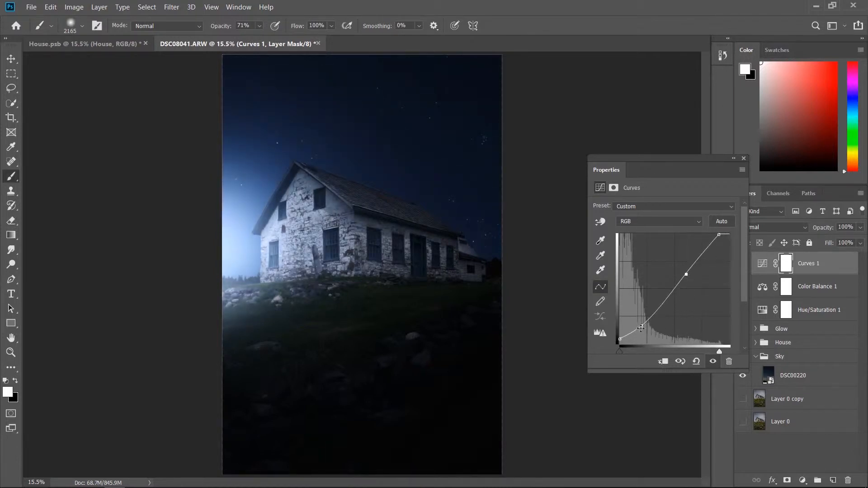
mouse_move(641, 328)
left_mouse_down()
mouse_move(620, 339)
mouse_move(639, 322)
left_mouse_up()
left_click(743, 159)
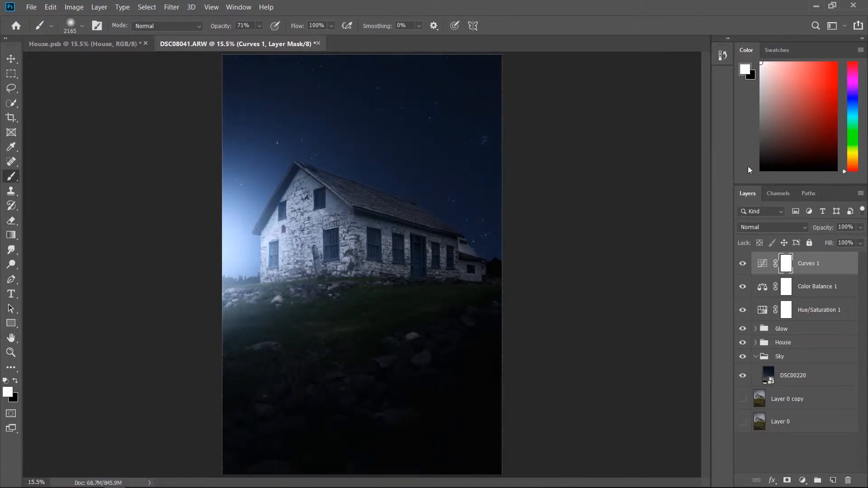
Step: Compare the image with and without Curves 1, and set that layer's opacity to 55%
left_click(743, 264)
left_click(743, 265)
left_click(744, 265)
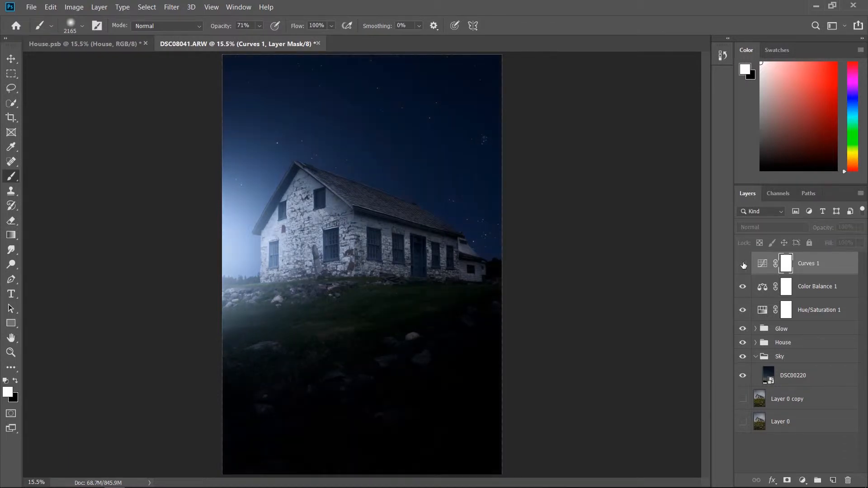
left_click(743, 264)
left_click(769, 270)
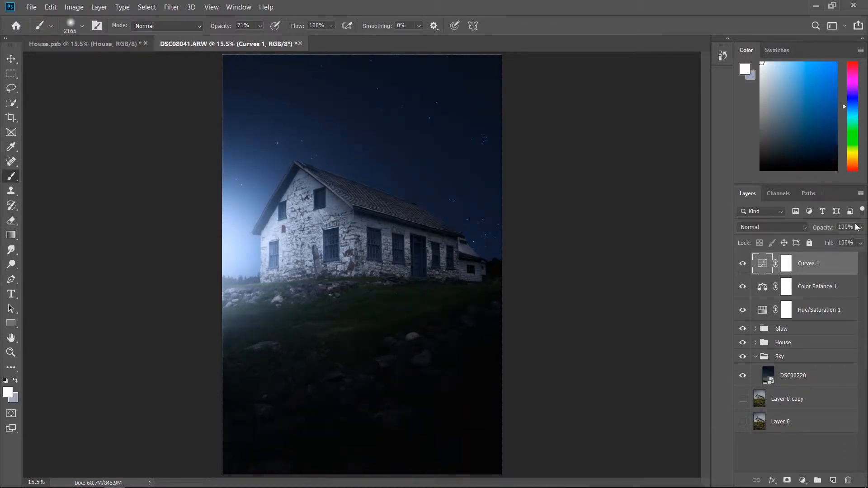
left_click_drag(839, 237, 834, 241)
Step: Compare the image with and without Color Balance 1 and Curves 1 by switching their visibility off and on
left_click(742, 290)
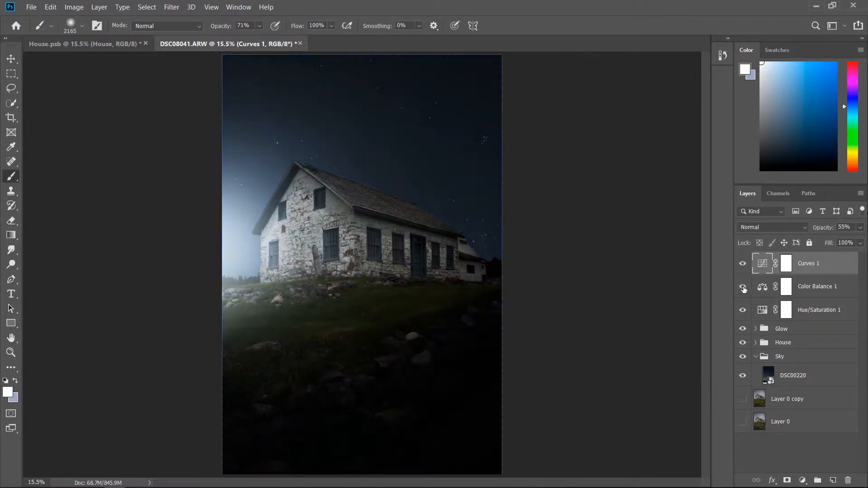
left_click(743, 288)
left_click(744, 269)
left_click(744, 264)
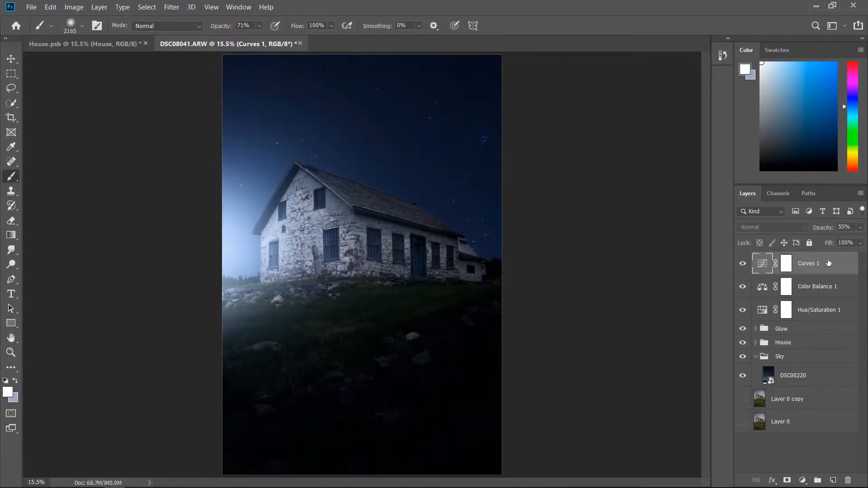
Step: Group Curves 1, Color Balance 1 and Hue/Saturation 1, and name the group Final Adj
left_click(844, 285, "shift")
left_click(845, 311, "shift")
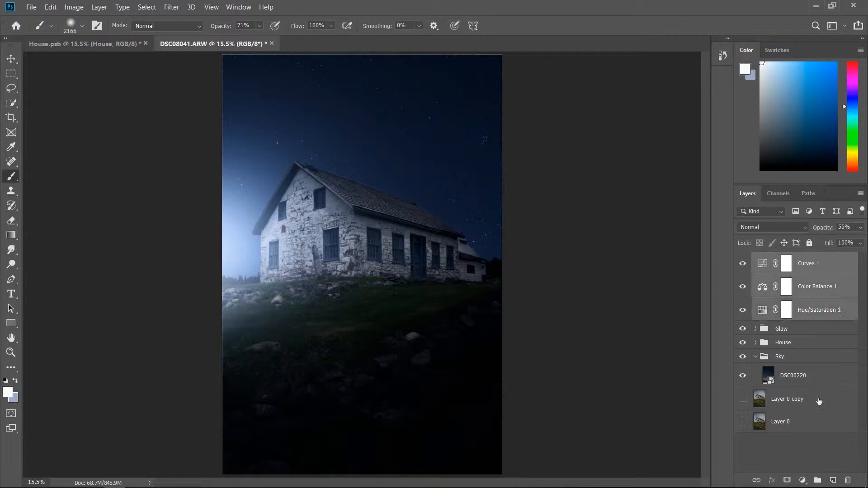
left_click(817, 480)
double_click(787, 259)
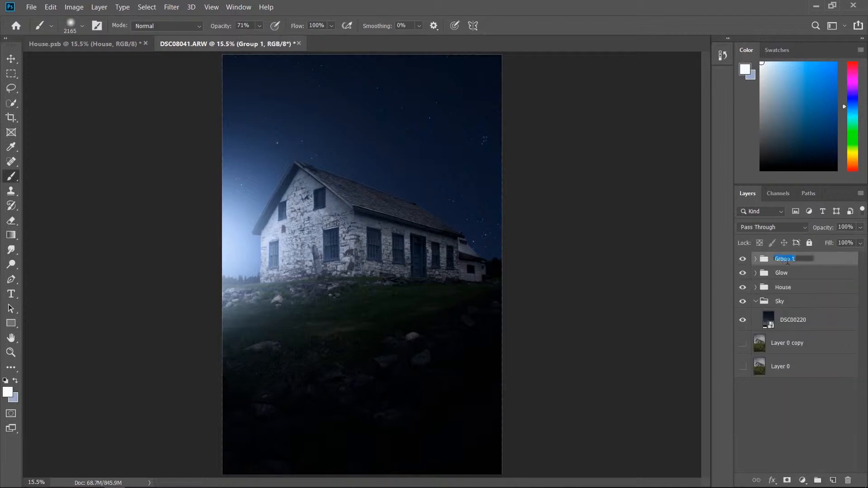
type("Fl")
key("Return")
Step: Show Layer 0 copy, and hide and restore the Sky, House, Glow and Final Adj groups to compare before and after
left_click_drag(743, 301, 748, 244)
left_click(742, 301)
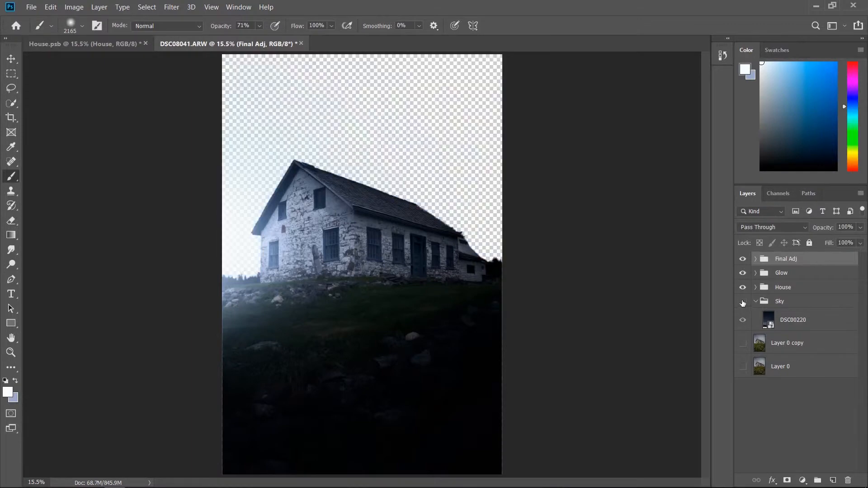
left_click(743, 301)
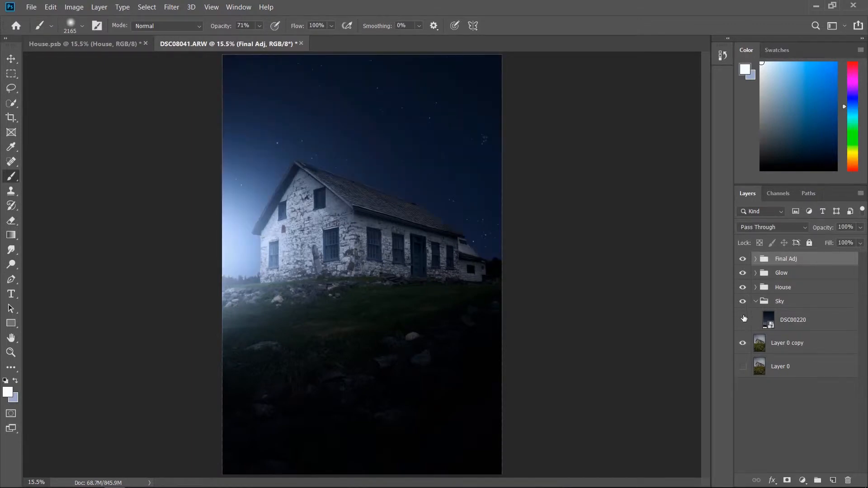
left_click(743, 320)
left_click(744, 289)
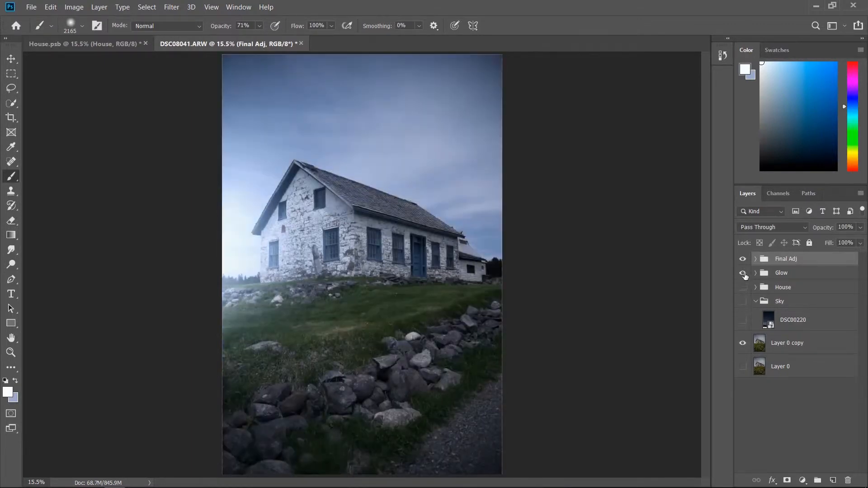
left_click(744, 274)
left_click(743, 261)
left_click(744, 261)
left_click(743, 272)
left_click(743, 287)
left_click(743, 302)
left_click(743, 320)
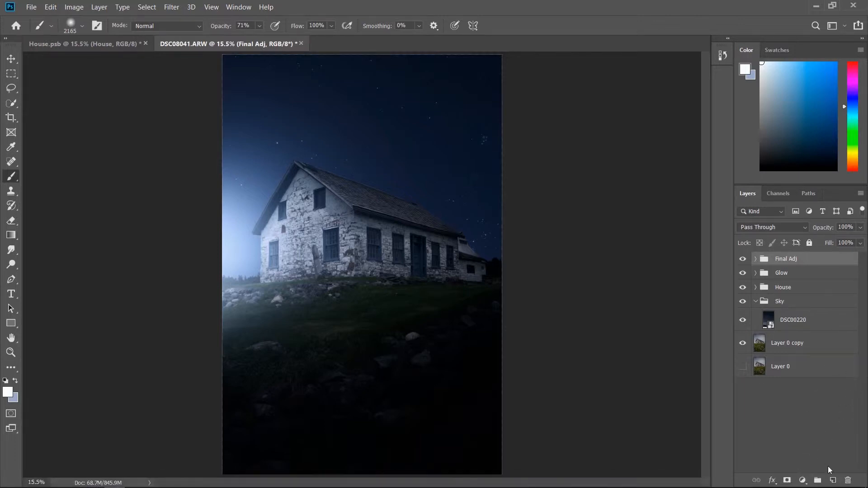
Step: Stamp all visible layers into a new layer above the Final Adj group and convert it to a smart object
left_click(833, 481)
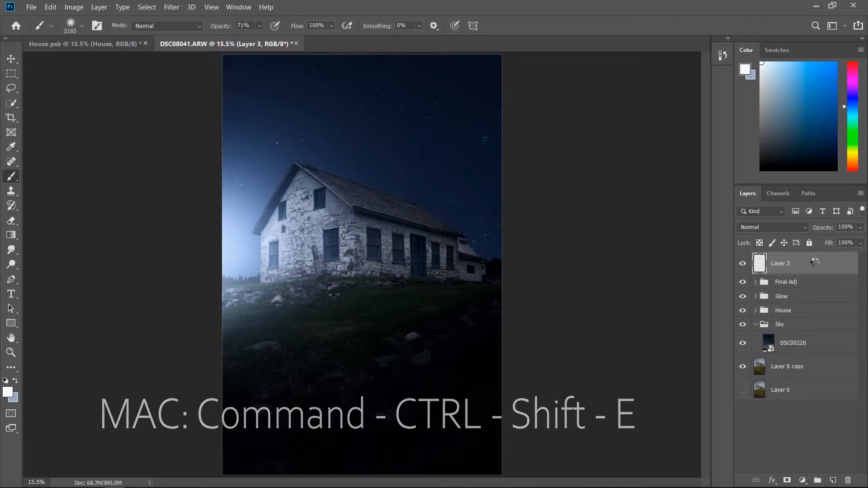
key("ctrl+shift+alt+e")
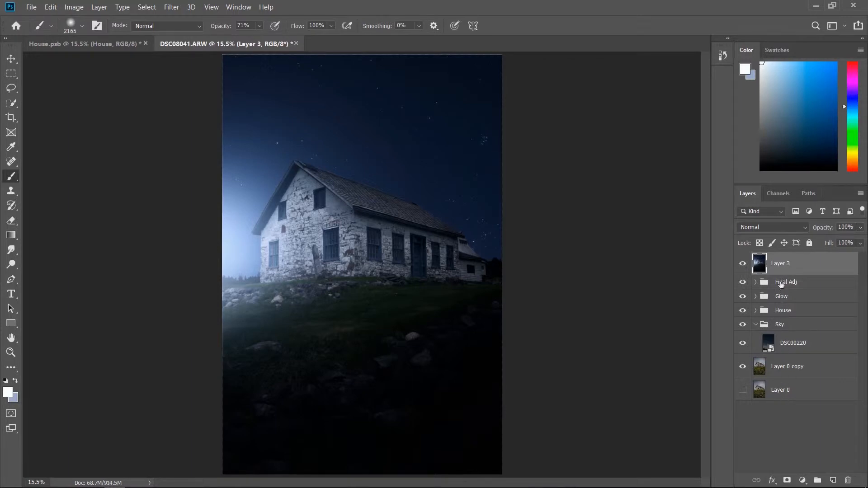
right_click(824, 263)
left_click(723, 168)
left_click_drag(744, 290, 746, 366)
left_click_drag(743, 281, 744, 377)
right_click(830, 270)
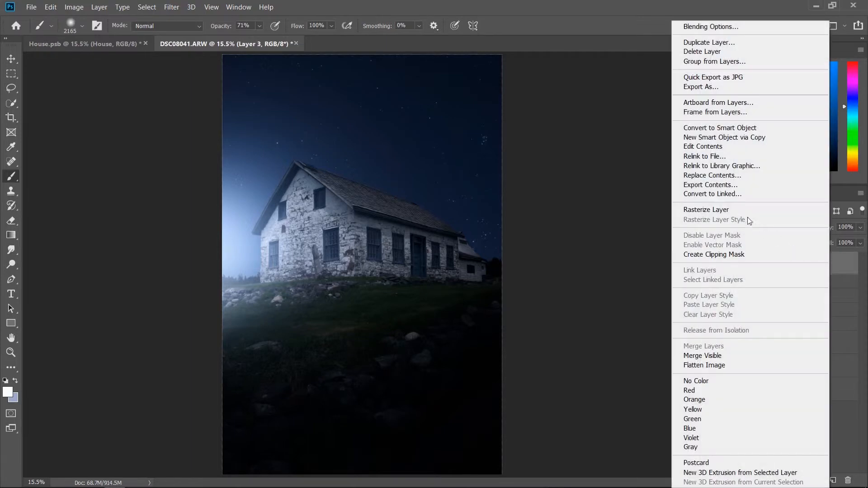
left_click(837, 271)
Step: Duplicate Layer 3, hide the copy, and set the original Layer 3's blend mode to Screen
key("ctrl+j")
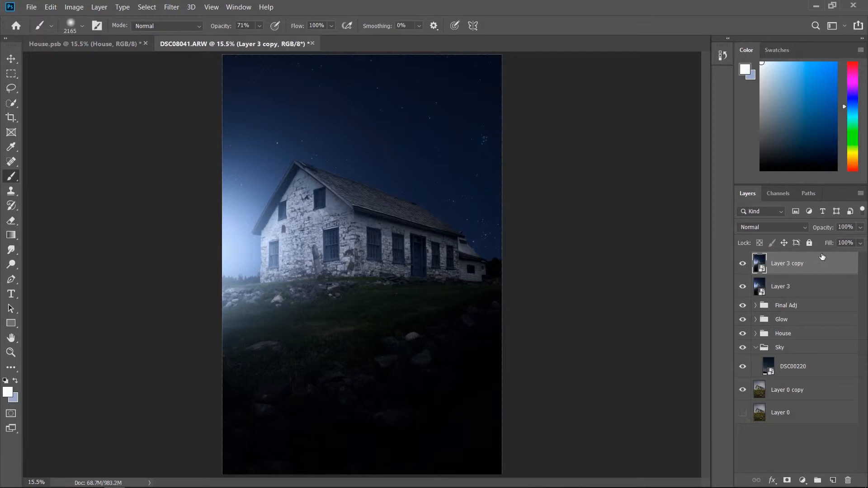
key("ctrl+comma")
left_click(772, 283)
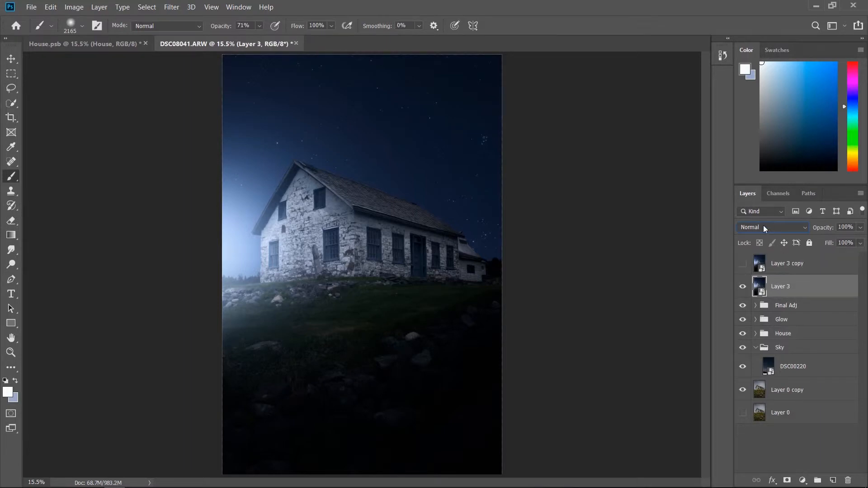
left_click(764, 225)
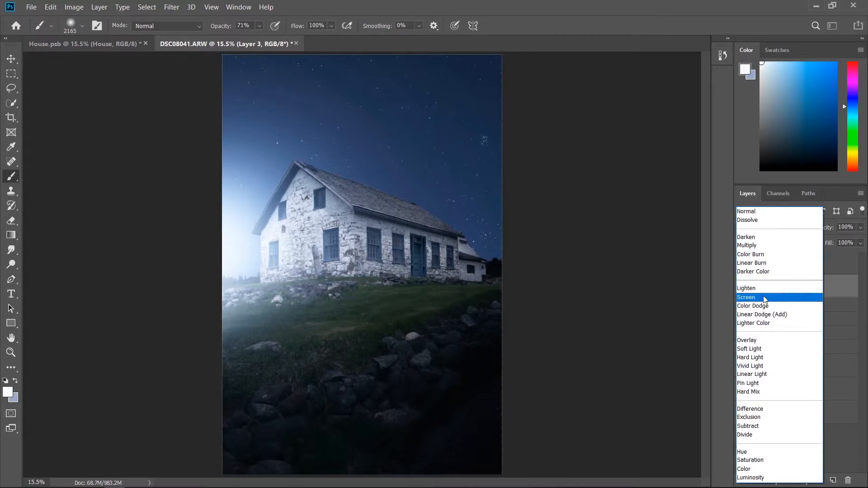
left_click(764, 299)
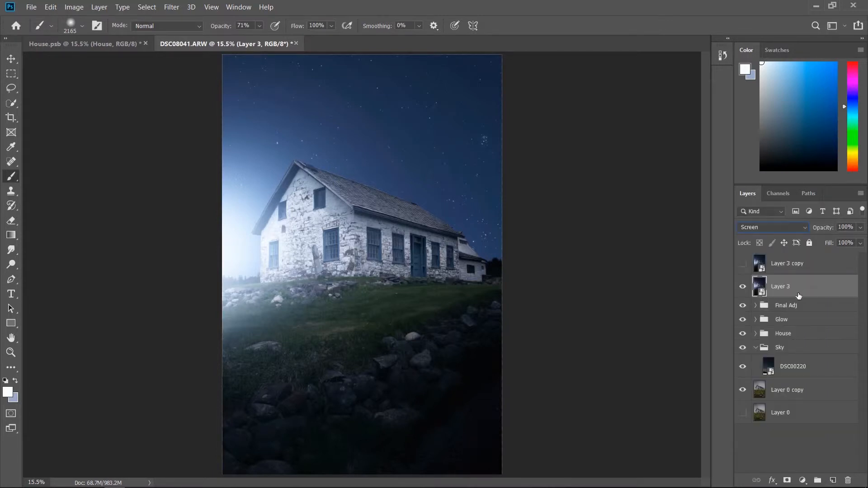
Step: Show Layer 3 copy and set its blend mode to Overlay
left_click(818, 264)
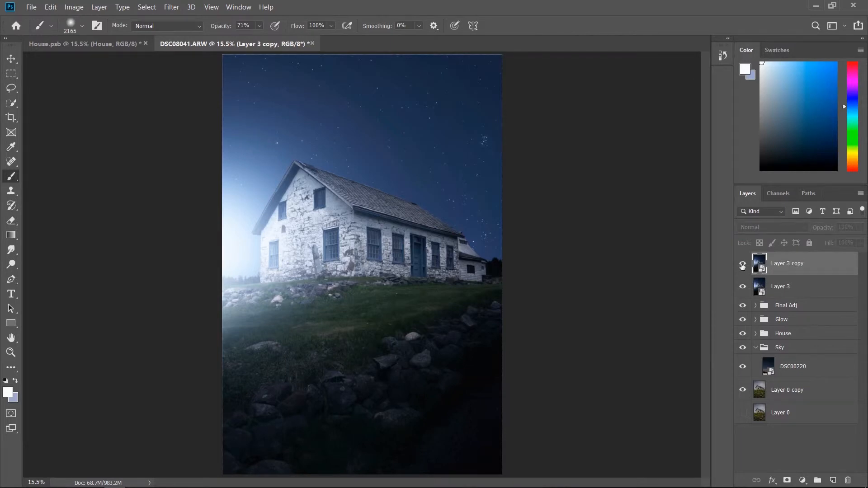
left_click(743, 263)
left_click(773, 228)
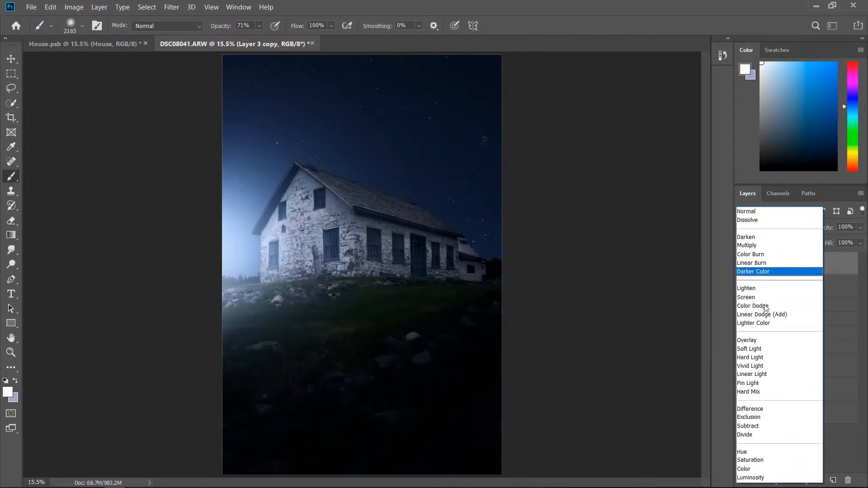
left_click(766, 345)
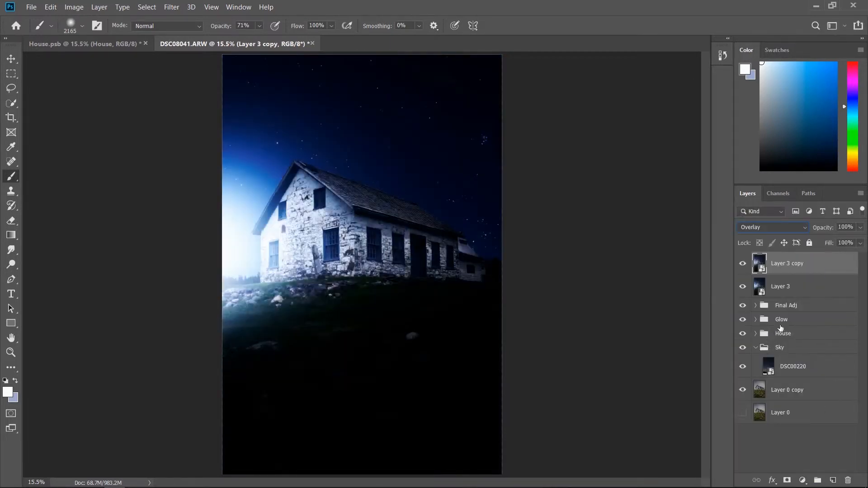
Step: Apply a Gaussian Blur with a radius of 124.4 pixels to Layer 3 as a smart filter
left_click(804, 285)
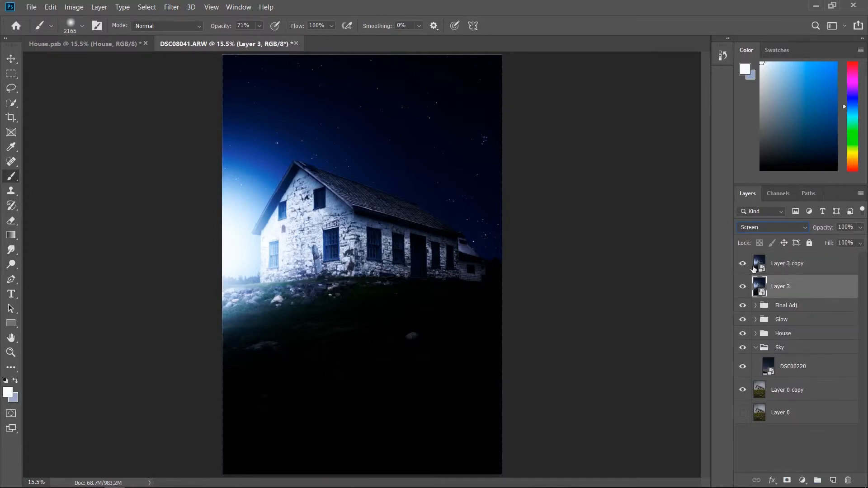
left_click(176, 8)
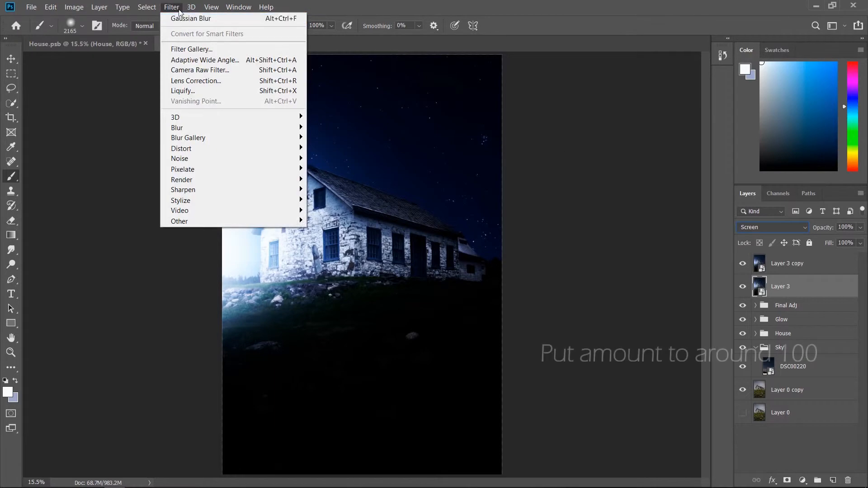
left_click(177, 18)
left_click(735, 166)
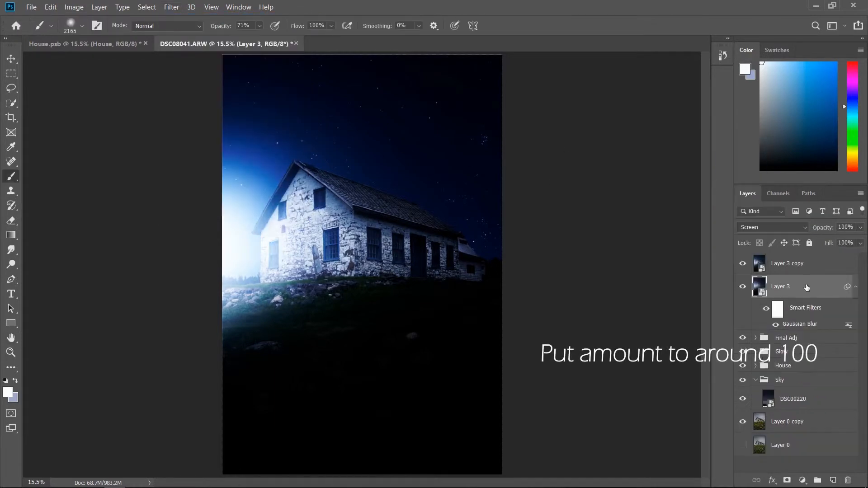
right_click(802, 286)
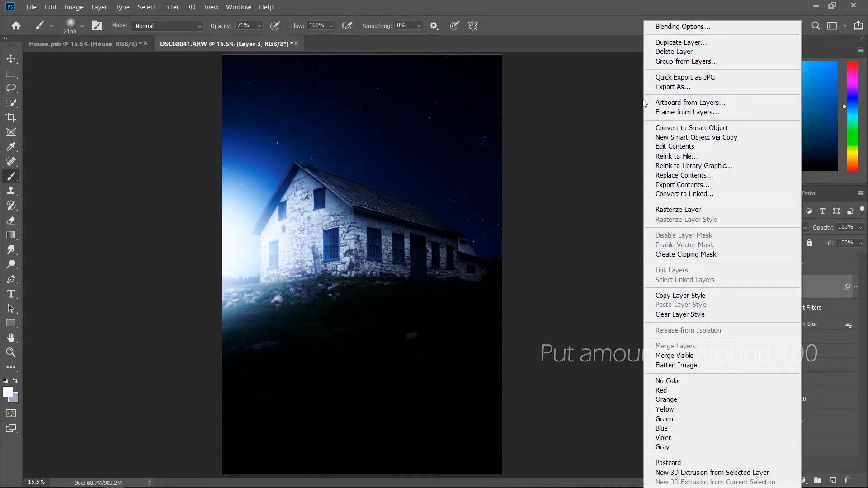
left_click(824, 289)
Step: Apply a Gaussian Blur with a radius of 124.4 pixels to Layer 3 copy as a smart filter
left_click(797, 267)
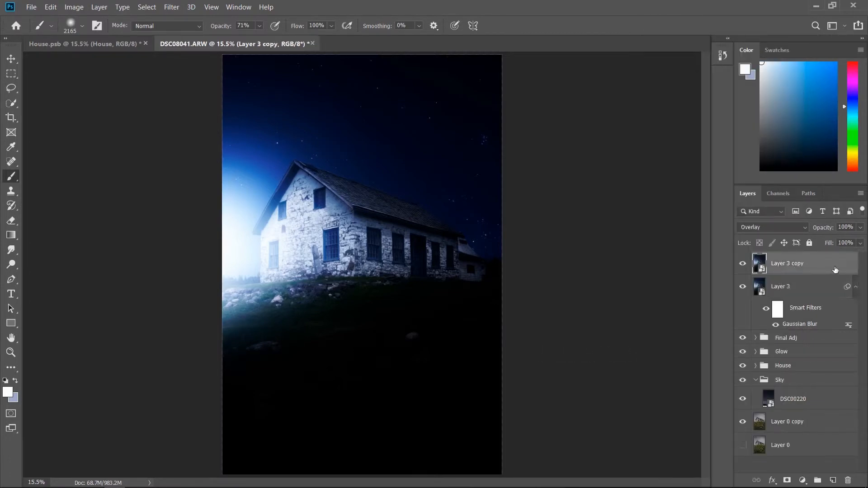
right_click(790, 264)
left_click(801, 248)
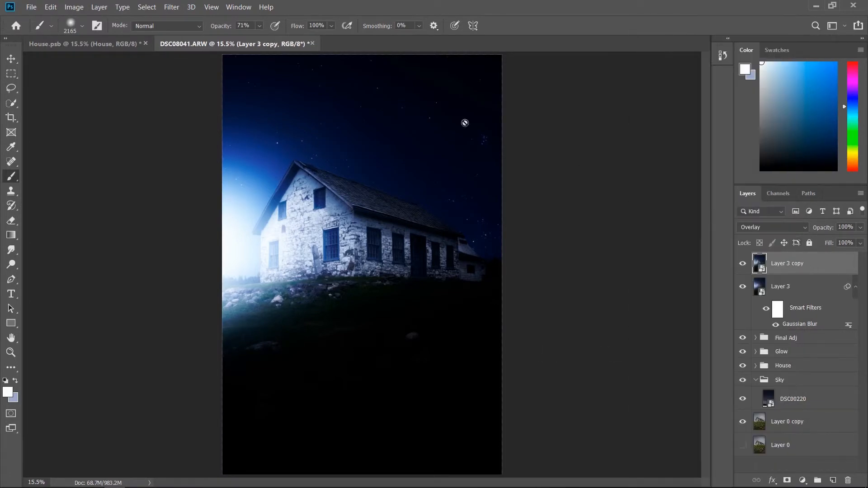
left_click(171, 7)
left_click(203, 17)
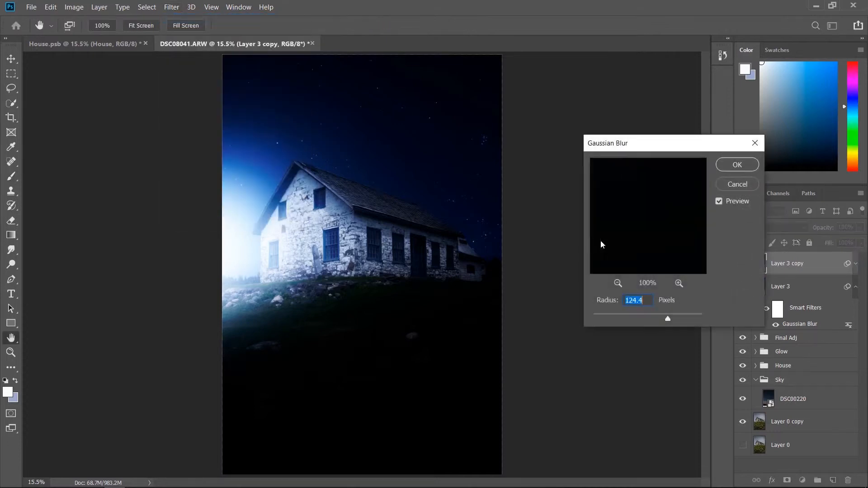
left_click(728, 166)
key("b")
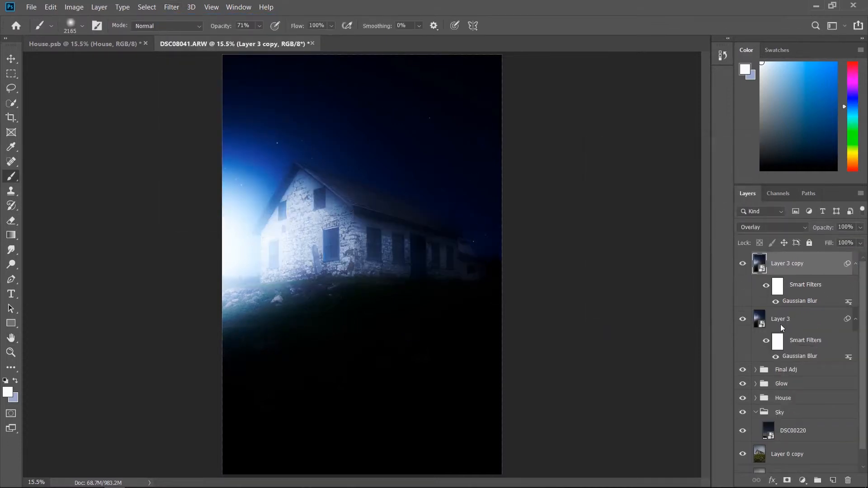
Step: Hide Layer 3 copy and add a layer mask to Layer 3
left_click(780, 324)
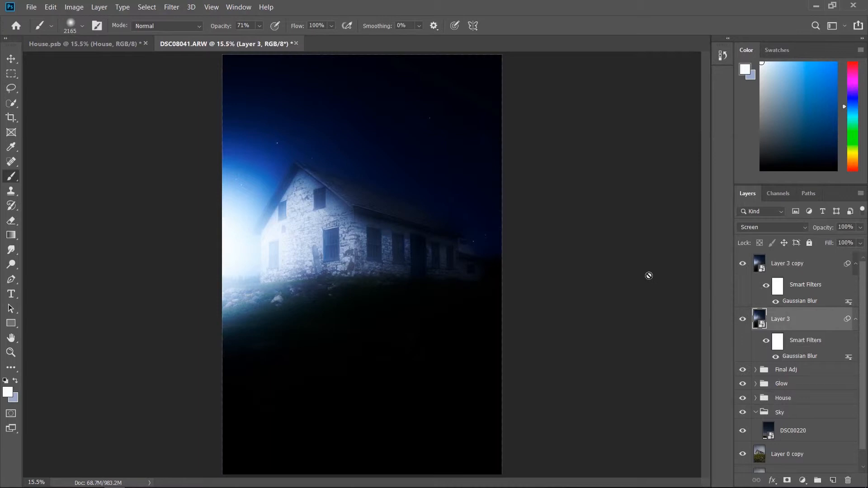
left_click(860, 228)
left_click(742, 264)
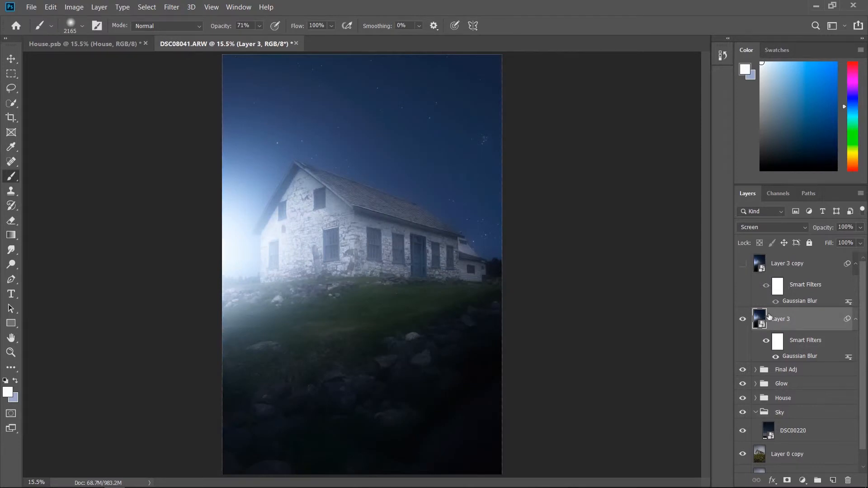
left_click(787, 480)
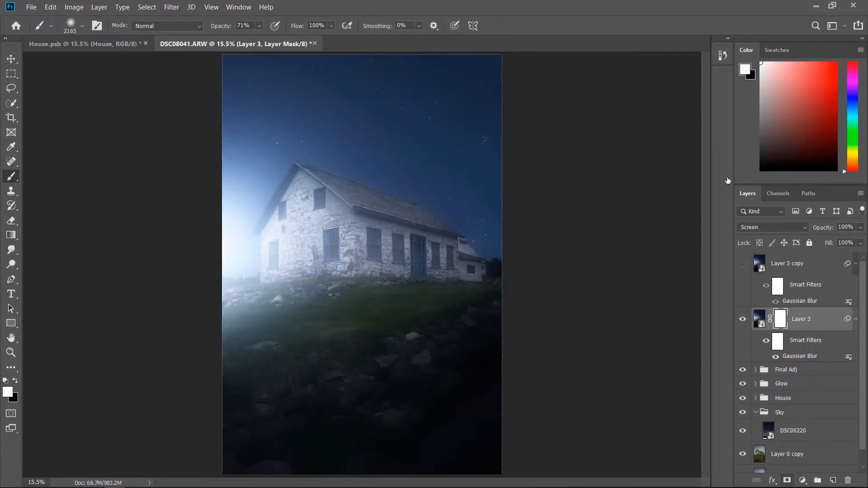
Step: Paint black on Layer 3's mask with a 3228 px soft brush over the foreground and the image's right side
key("x")
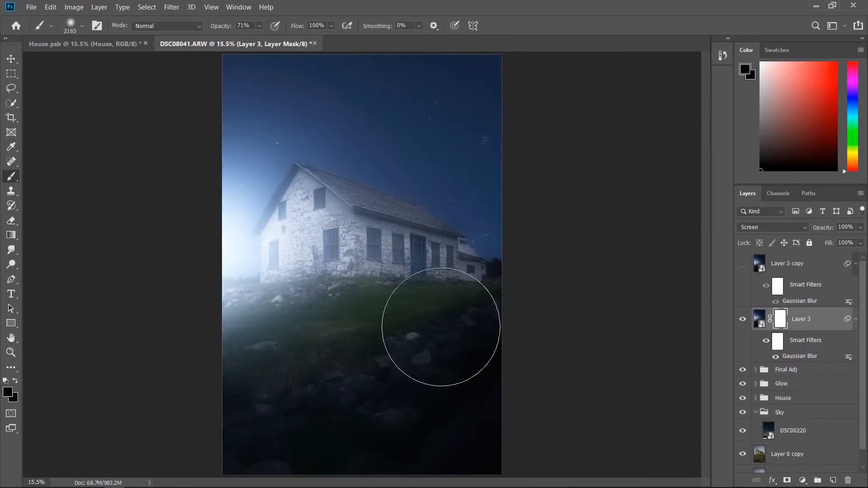
right_click(441, 327)
left_click_drag(568, 331, 569, 331)
left_click(316, 414)
mouse_move(460, 408)
left_mouse_down()
mouse_move(322, 454)
mouse_move(383, 430)
mouse_move(362, 411)
mouse_move(439, 386)
mouse_move(277, 433)
mouse_move(239, 380)
mouse_move(211, 396)
mouse_move(279, 412)
mouse_move(435, 378)
mouse_move(521, 312)
mouse_move(527, 241)
mouse_move(506, 152)
mouse_move(389, 53)
mouse_move(291, 10)
mouse_move(495, 25)
left_mouse_up()
Step: Paint white on Layer 3's mask over the sky and the house to bring the glow back there
left_click(785, 82)
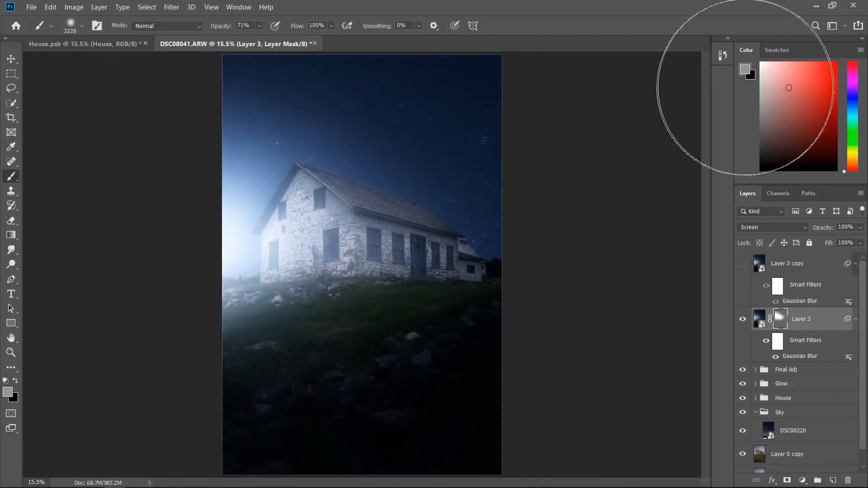
left_click(761, 63)
mouse_move(375, 142)
left_mouse_down()
mouse_move(426, 155)
mouse_move(442, 113)
left_mouse_up()
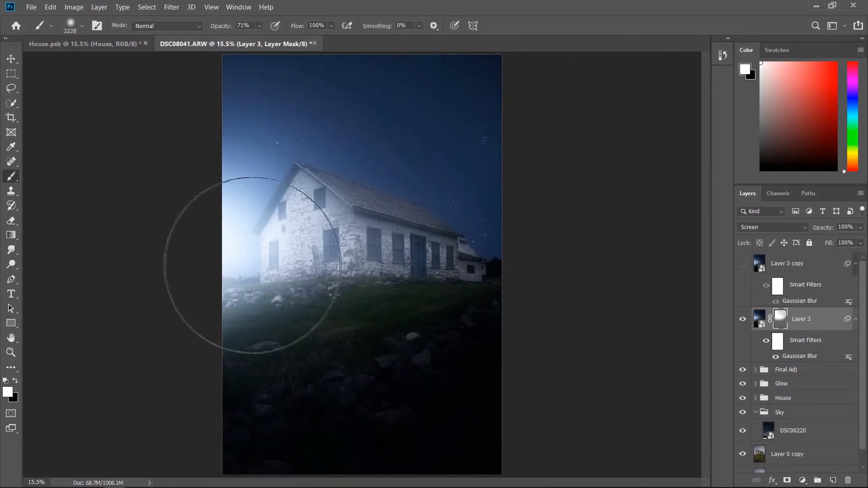
left_click(288, 259)
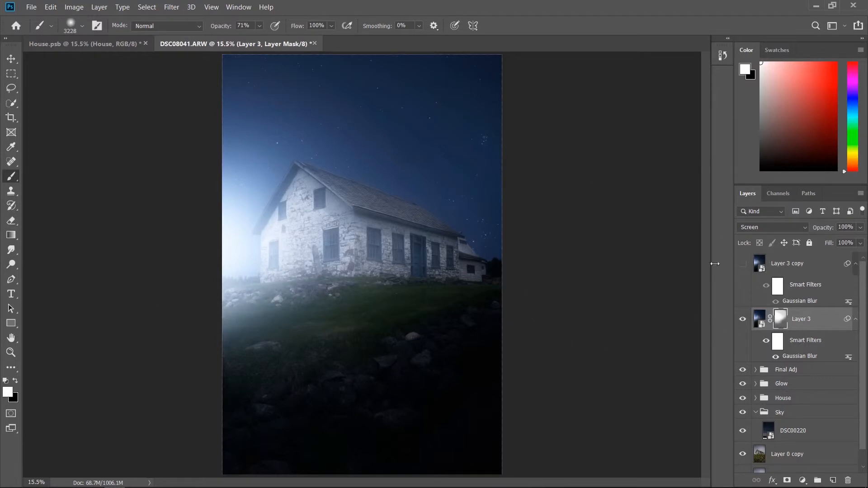
Step: Show Layer 3 copy, add a layer mask to it, and paint black over the glow and the house
left_click(743, 264)
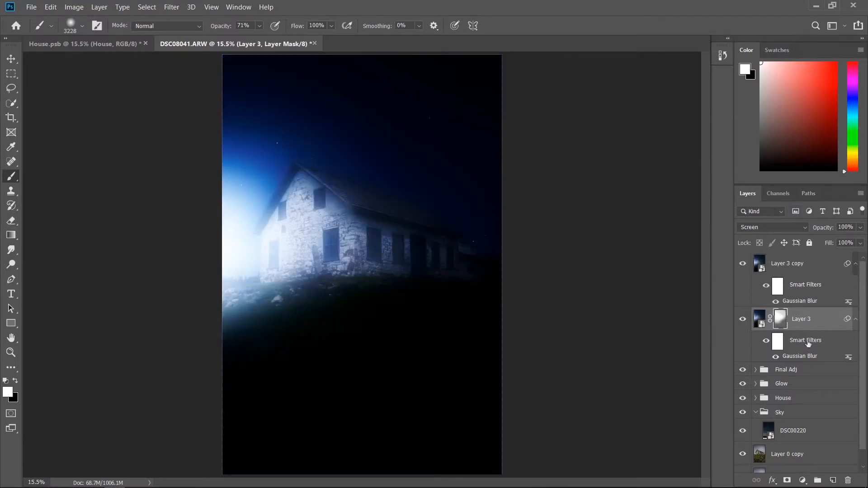
left_click(794, 267)
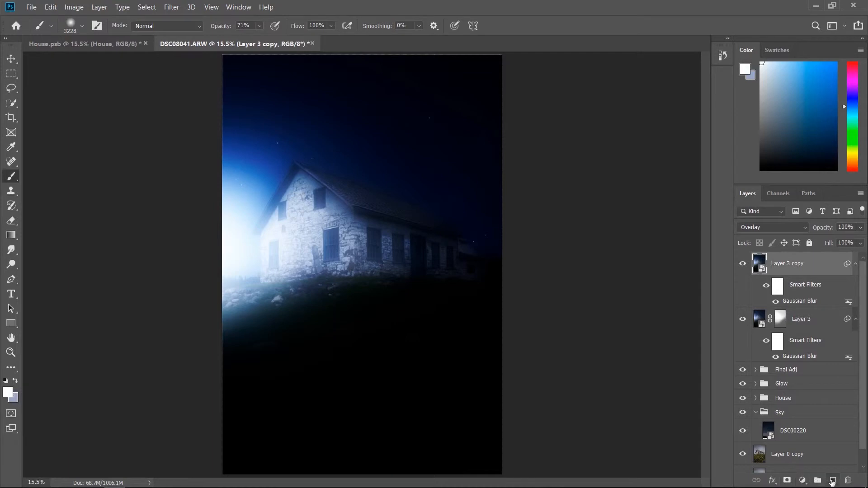
left_click(788, 480)
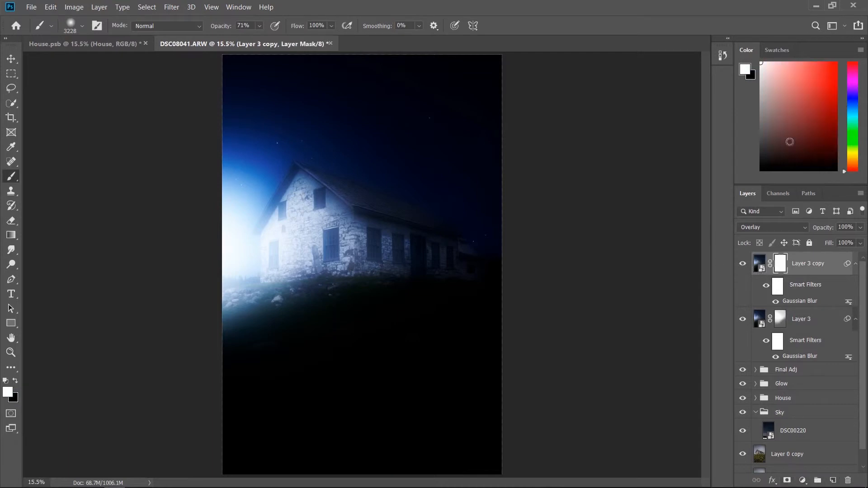
key("x")
mouse_move(165, 210)
left_mouse_down()
mouse_move(204, 223)
mouse_move(277, 155)
mouse_move(359, 185)
left_mouse_up()
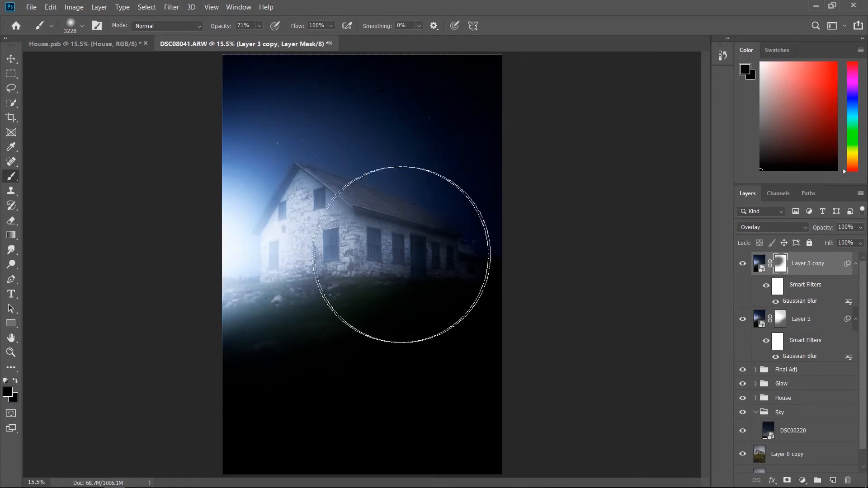
Step: Mask out more of Layer 3 copy with a 4291 px black brush, and paint white along the image's outer edges
right_click(438, 265)
left_click_drag(446, 283, 446, 287)
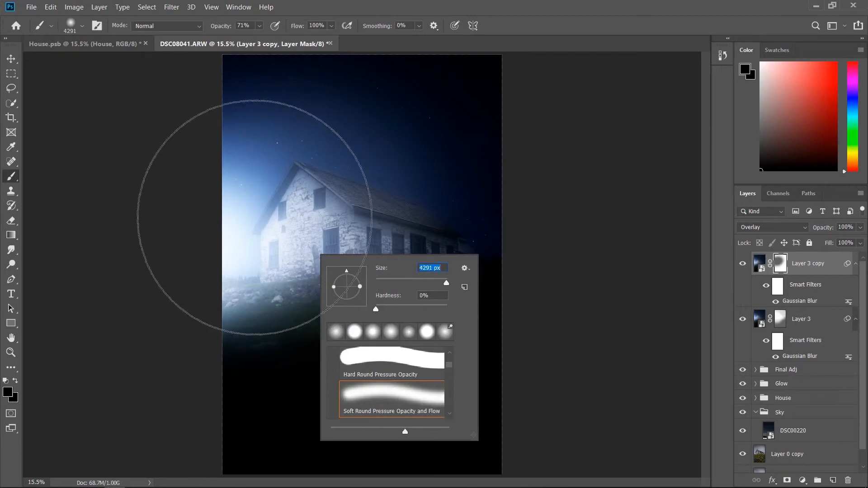
left_click(254, 217)
mouse_move(265, 126)
left_mouse_down()
mouse_move(323, 140)
mouse_move(448, 146)
mouse_move(450, 174)
mouse_move(362, 364)
mouse_move(271, 325)
mouse_move(388, 319)
mouse_move(310, 343)
mouse_move(250, 254)
left_mouse_up()
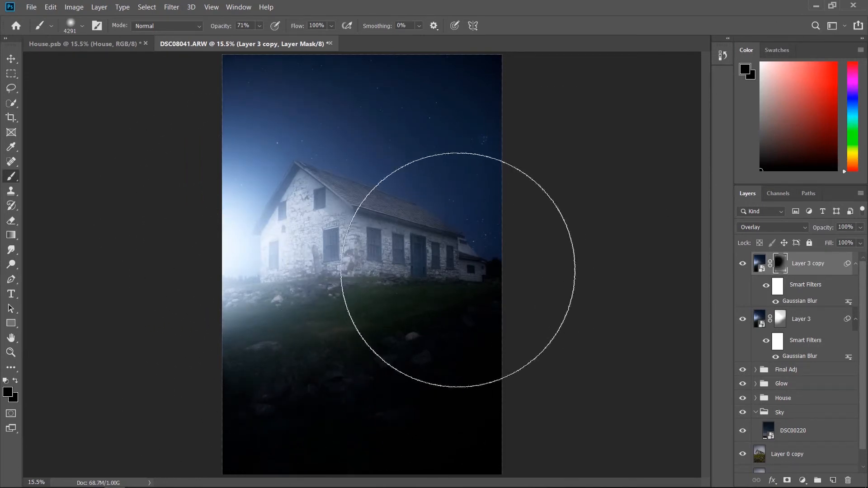
key("x")
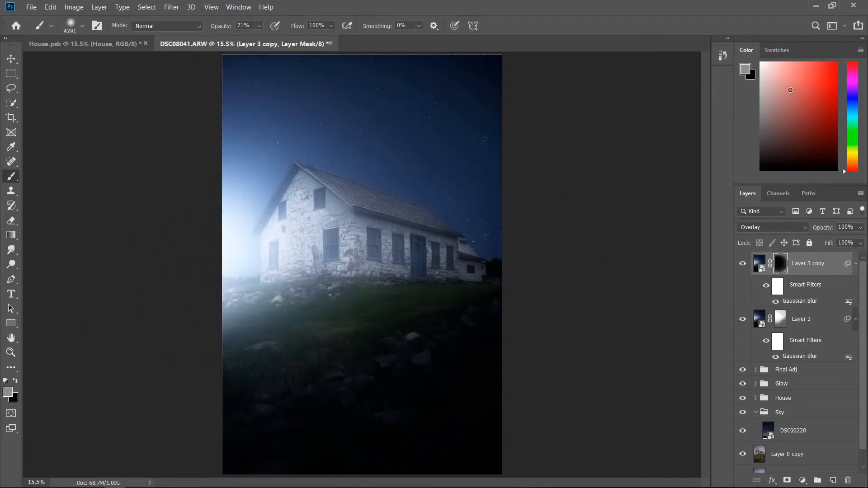
mouse_move(538, 57)
left_mouse_down()
mouse_move(442, 13)
mouse_move(400, 19)
mouse_move(325, 6)
mouse_move(113, 12)
left_mouse_up()
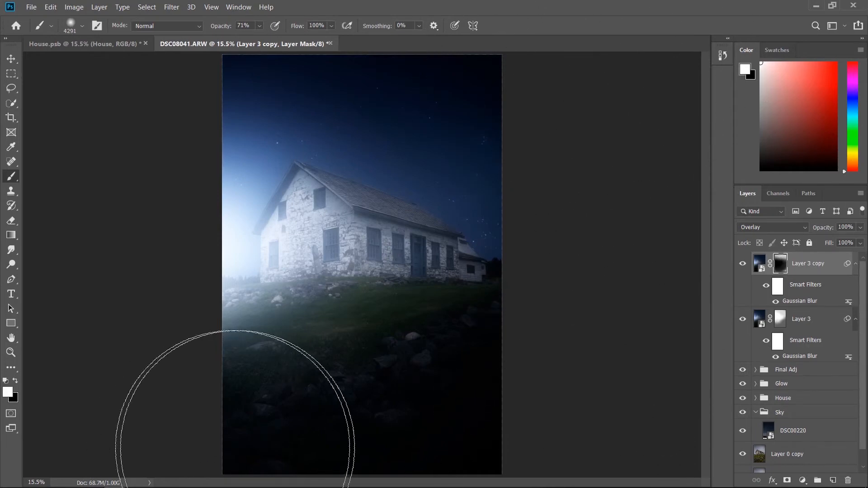
Step: Group Layer 3 and Layer 3 copy, and name the group Norton Effect
left_click(760, 264)
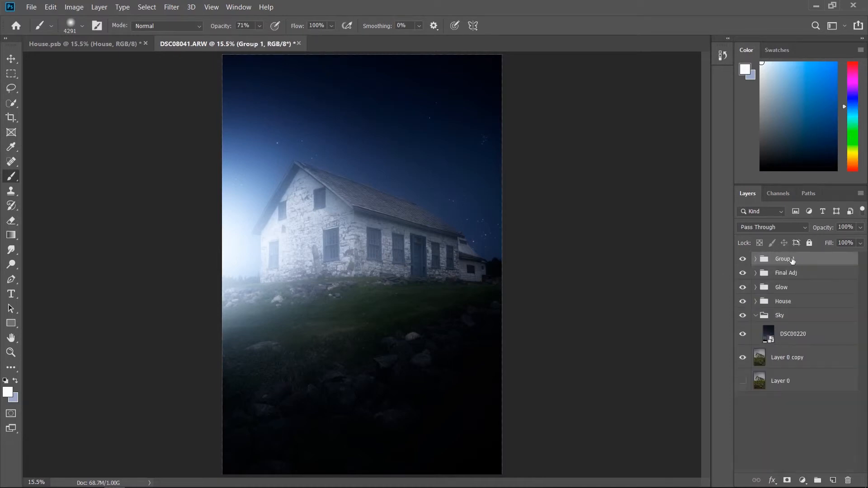
double_click(793, 259)
type("Norton Effect")
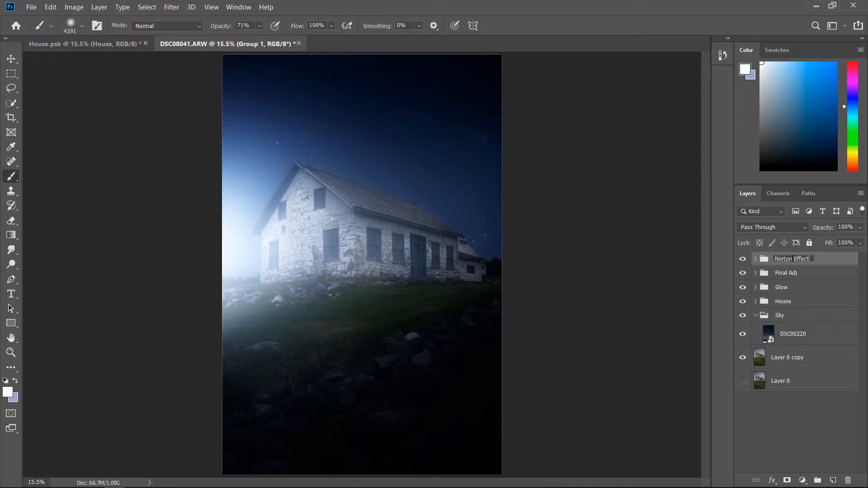
Step: Expand the Norton Effect group and set Layer 3's opacity to 50%
key("Return")
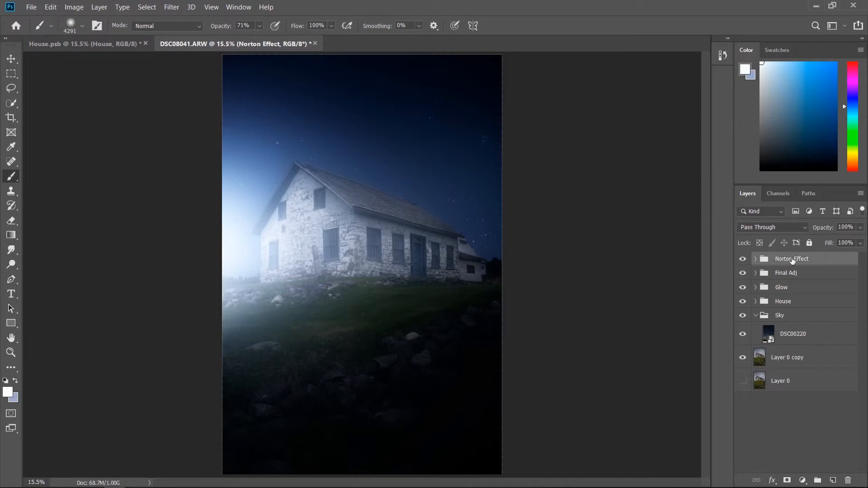
left_click(756, 259)
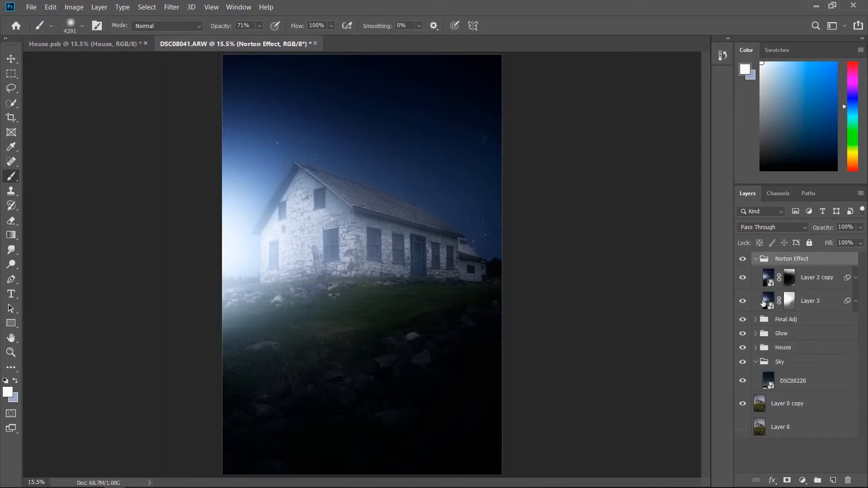
left_click(767, 275)
left_click(765, 303)
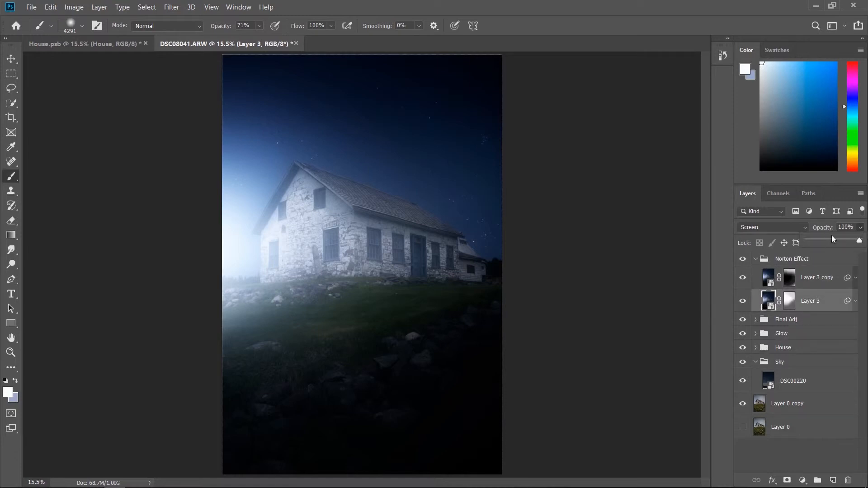
left_click_drag(829, 238, 834, 240)
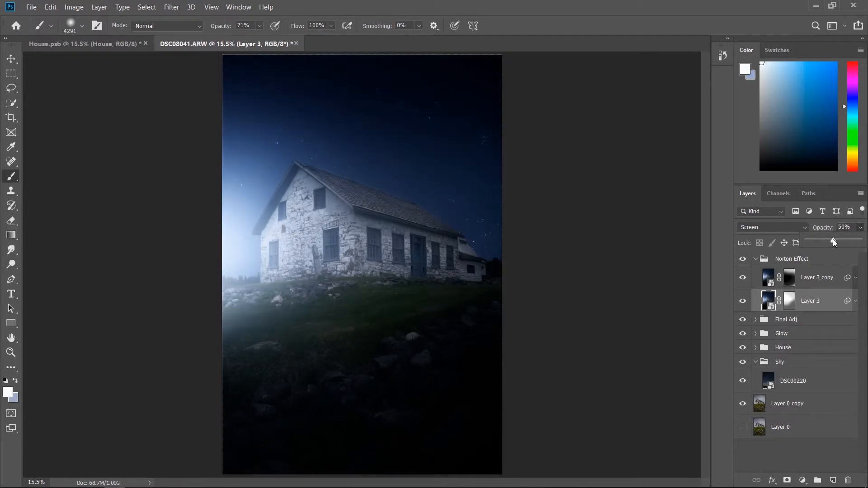
Step: Lower the opacity of Layer 3 copy in the Norton Effect group
left_click(768, 275)
left_click(767, 275)
left_click(860, 227)
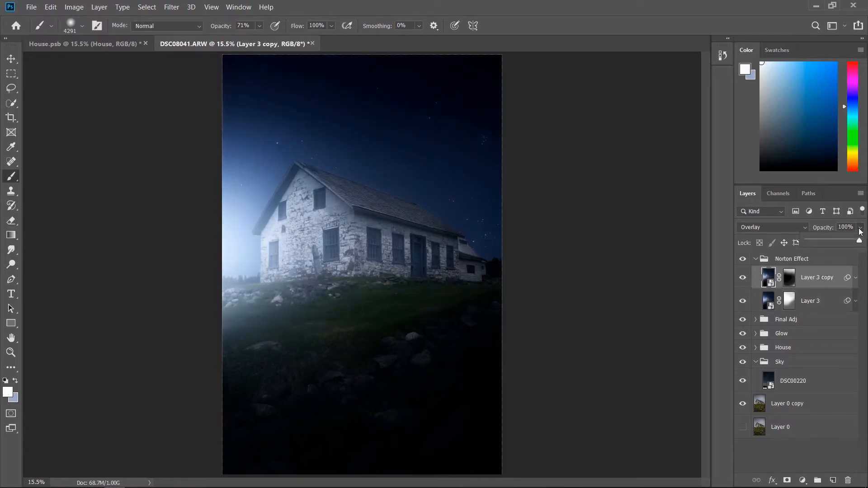
left_click_drag(829, 242, 820, 244)
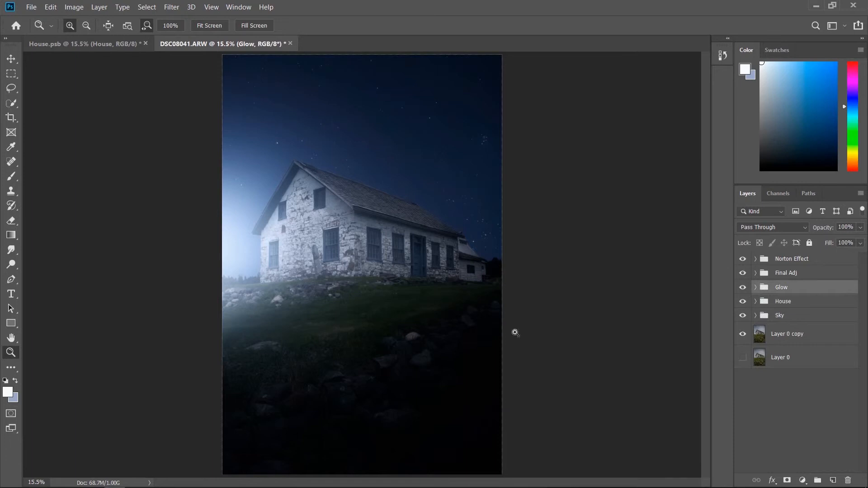
Step: Set the fill of Layer 2 in the Glow group to 32% and collapse the group
left_click(756, 287)
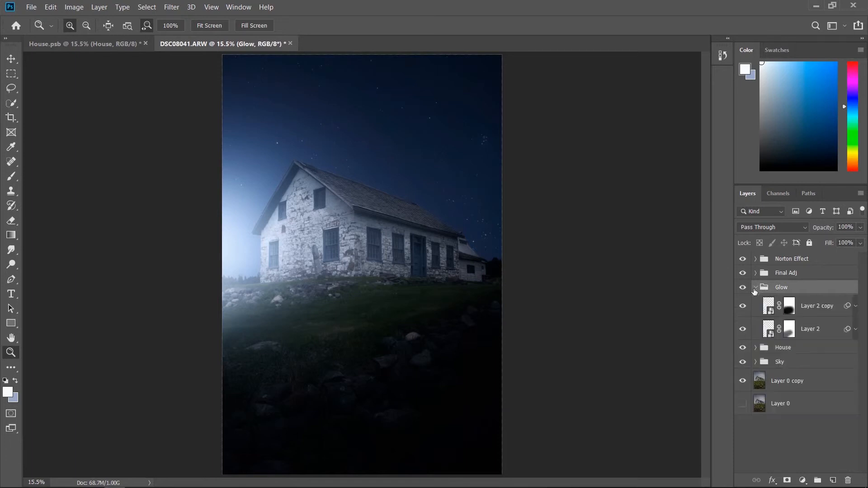
left_click(769, 331)
left_click(860, 244)
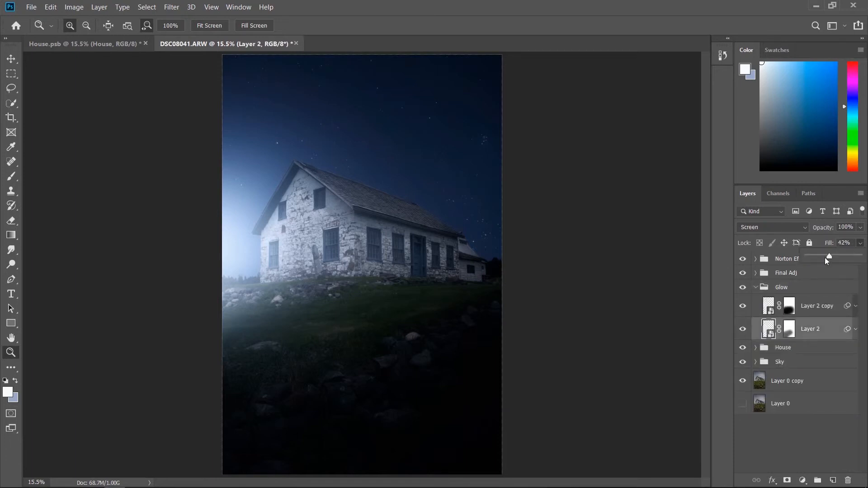
left_click_drag(829, 255, 826, 257)
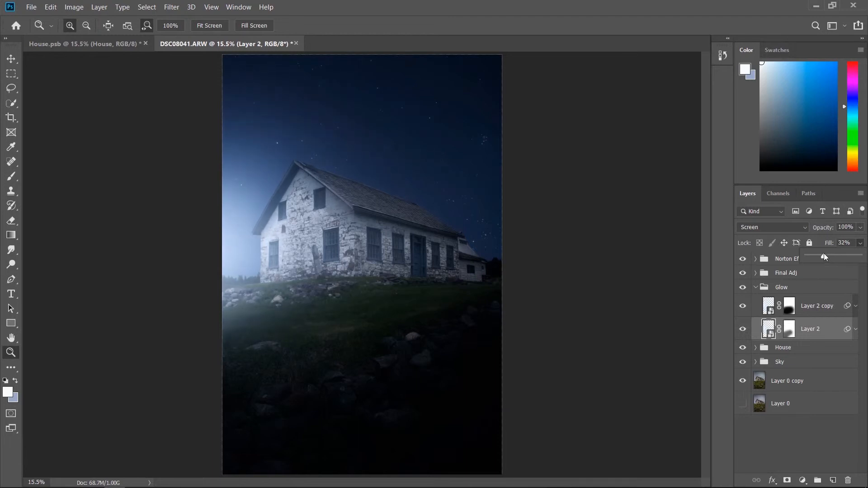
left_click(789, 329)
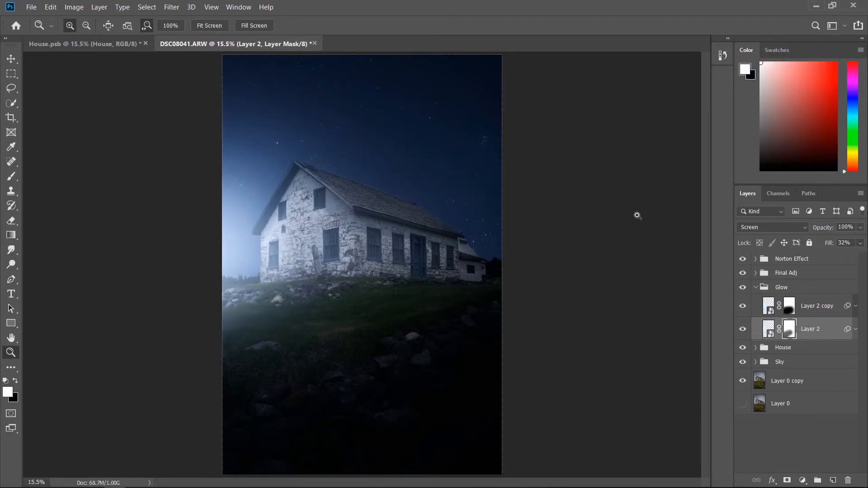
left_click(754, 287)
left_click(756, 287)
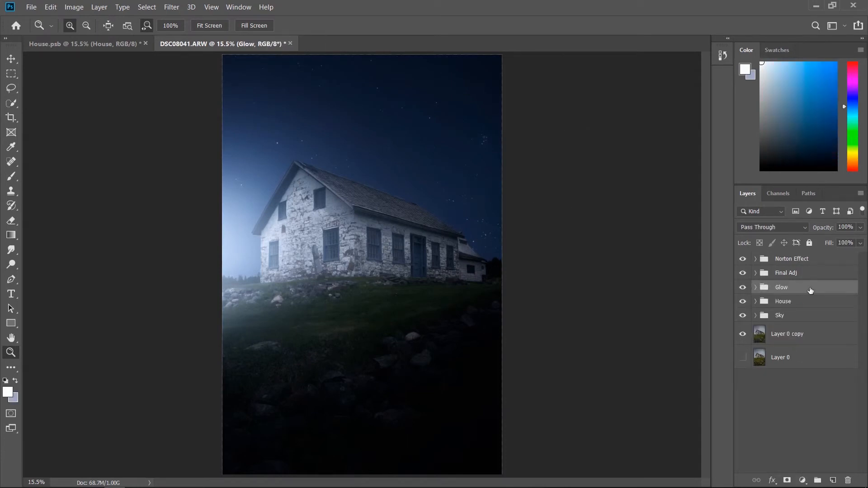
Step: Free-transform the Glow group, stretching its right side well beyond the image and shifting the glow back to the left
key("ctrl+t")
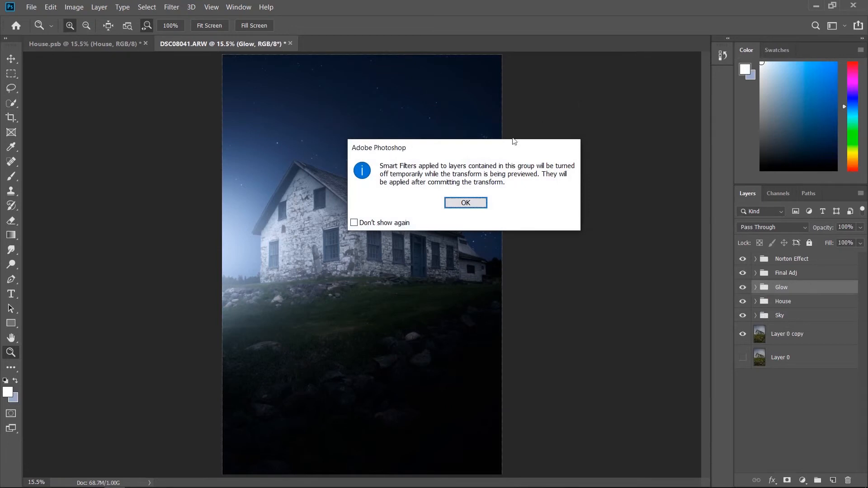
left_click(466, 203)
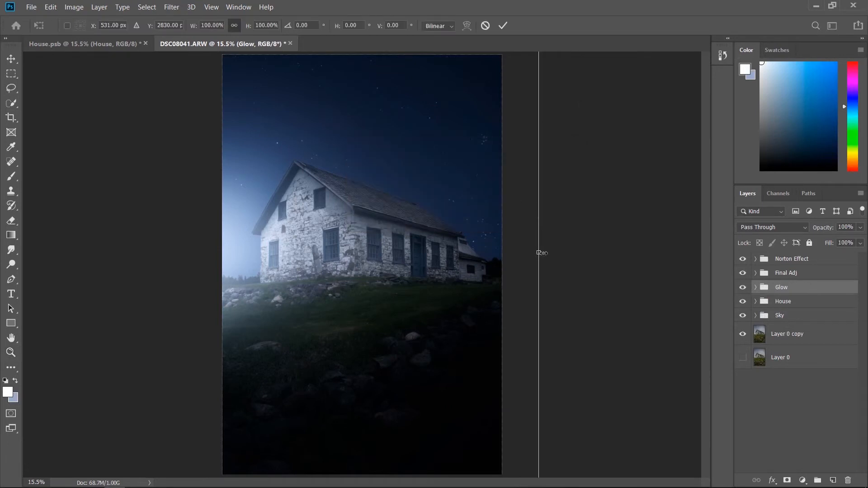
left_click_drag(536, 252, 738, 255)
left_click_drag(463, 217, 387, 217)
key("Return")
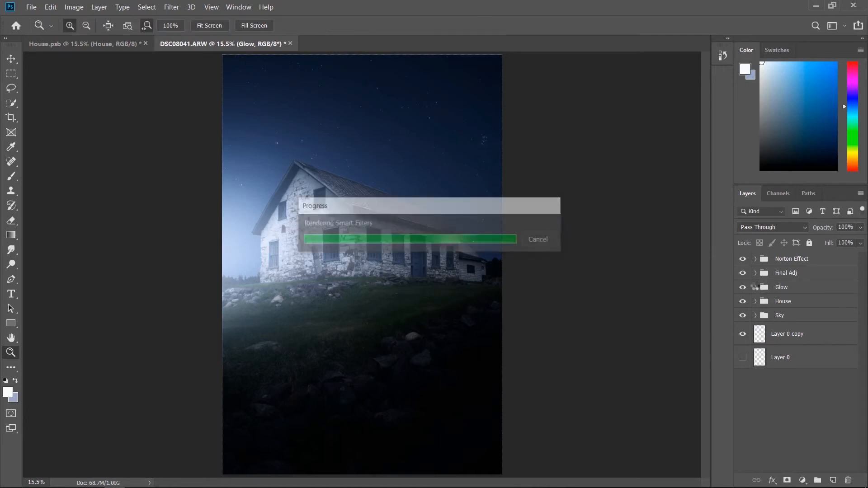
Step: Paint black over the house on Layer 2 copy's mask in the Glow group, using a 2520 px soft brush
left_click(755, 287)
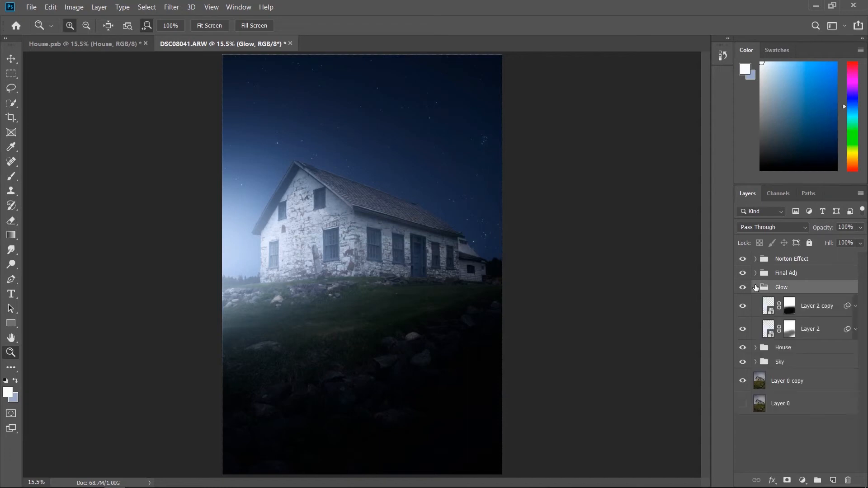
left_click(789, 306)
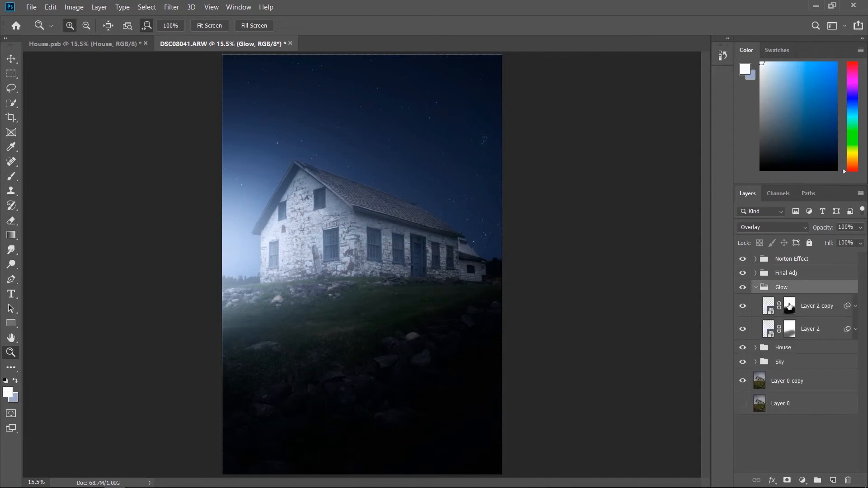
left_click(11, 176)
right_click(391, 299)
left_click_drag(517, 324, 515, 331)
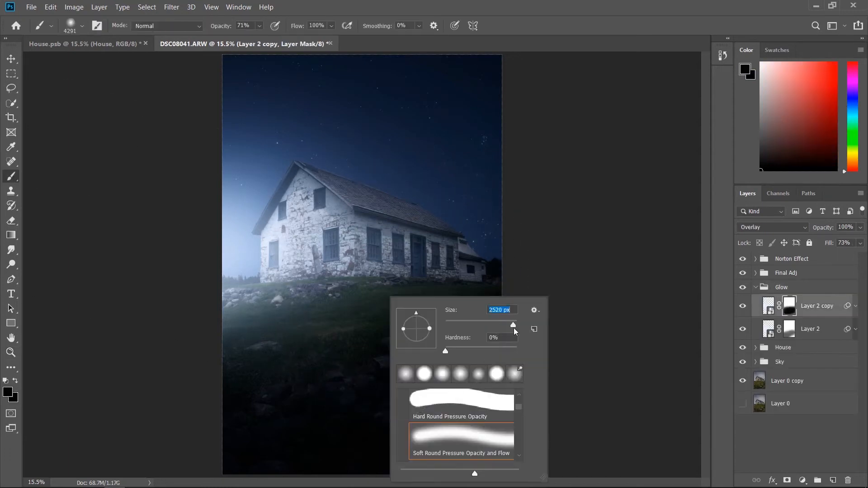
left_click(382, 221)
left_click(342, 260)
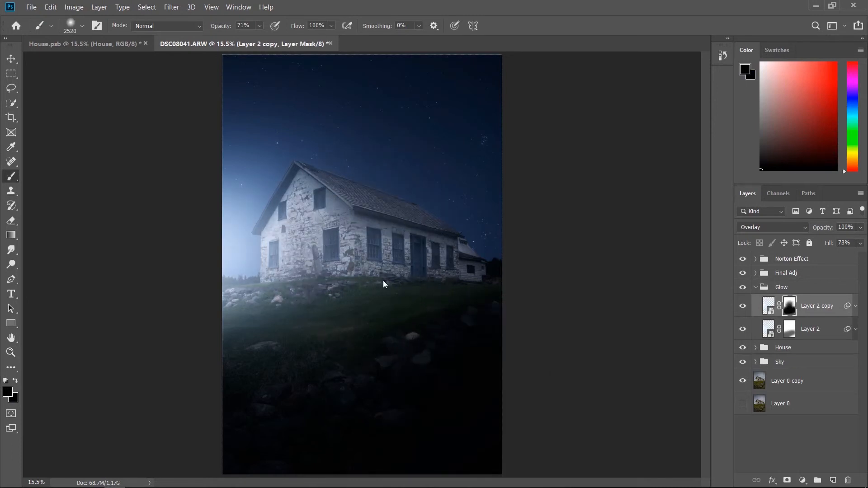
key("x")
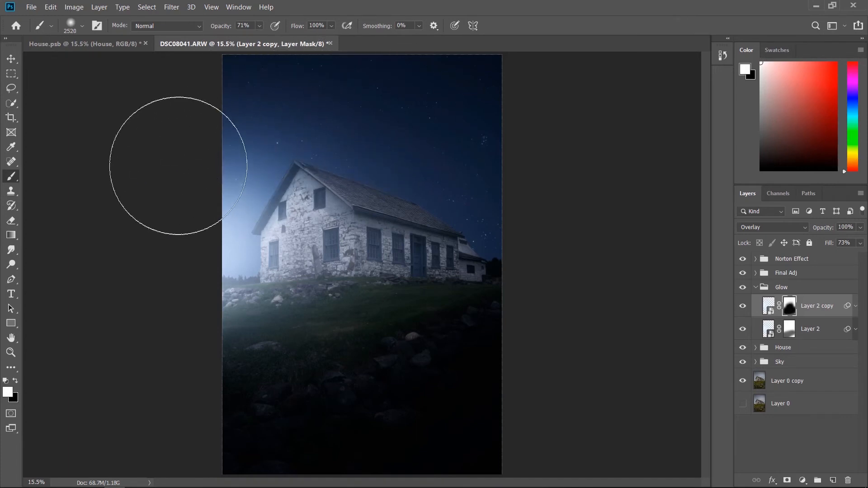
Step: Paint black on Layer 2's mask over the house and grass, and touch up the lower-left ground with white
left_click(790, 329)
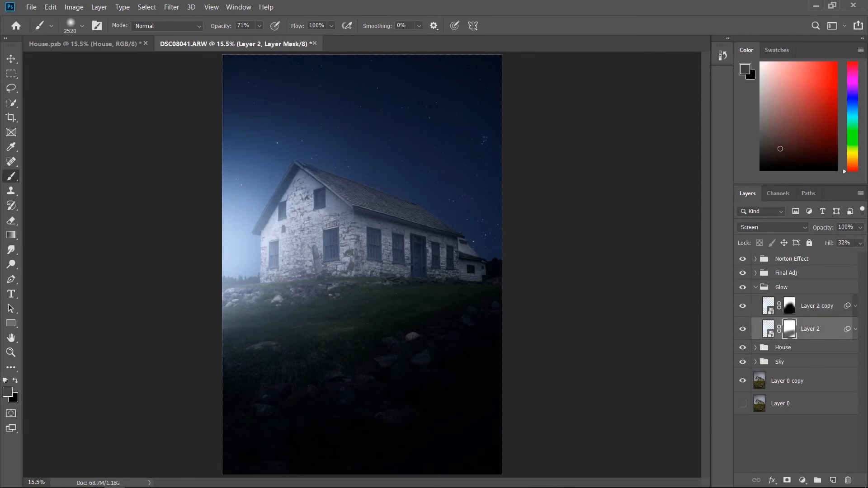
key("x")
mouse_move(333, 249)
left_mouse_down()
mouse_move(371, 272)
mouse_move(368, 329)
left_mouse_up()
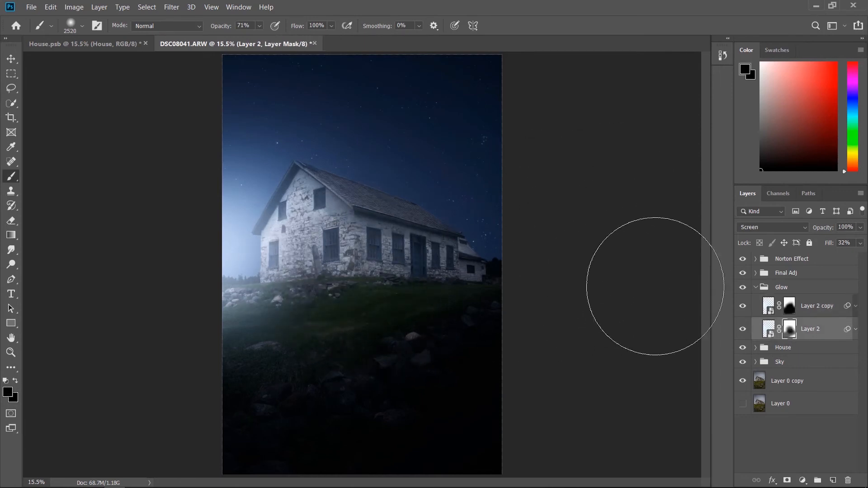
key("x")
left_click(283, 343)
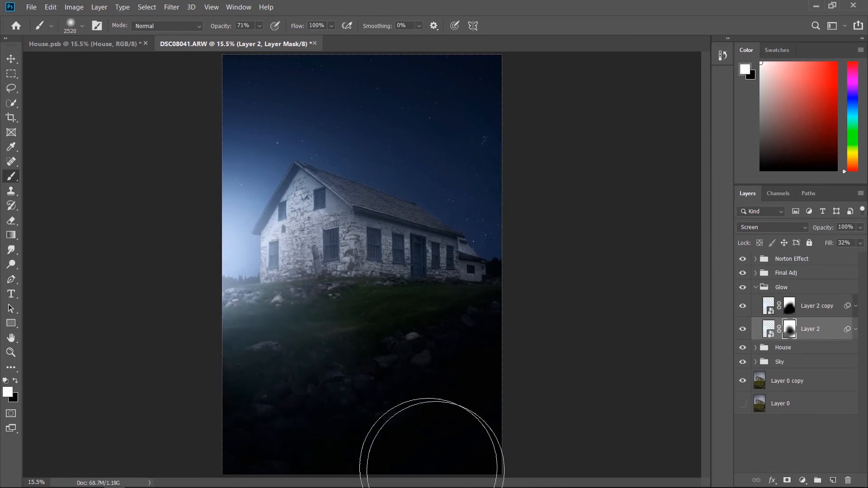
left_click(788, 169)
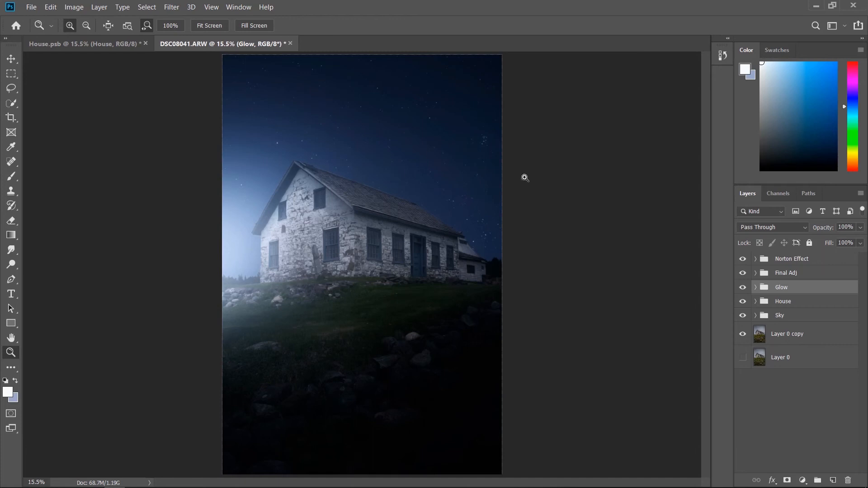
Step: Select the Norton Effect group
left_click(802, 260)
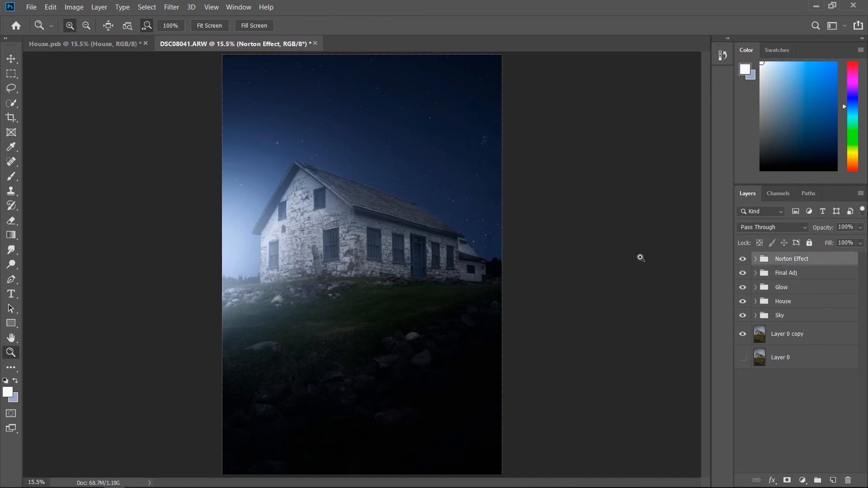